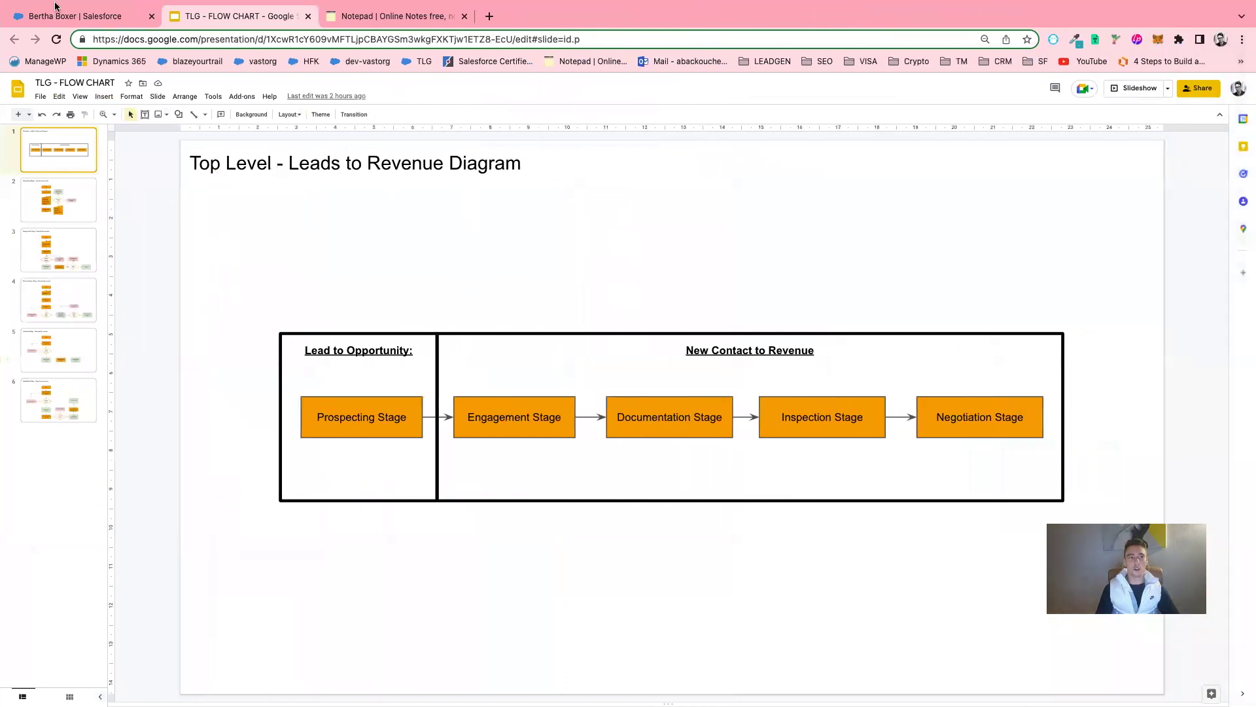
Step: Review the open Salesforce lead and the flow chart slides for the top-level diagram and the Prospecting, Engagement and Documentation stages
{"action": "left_click", "coordinate": [55, 9]}
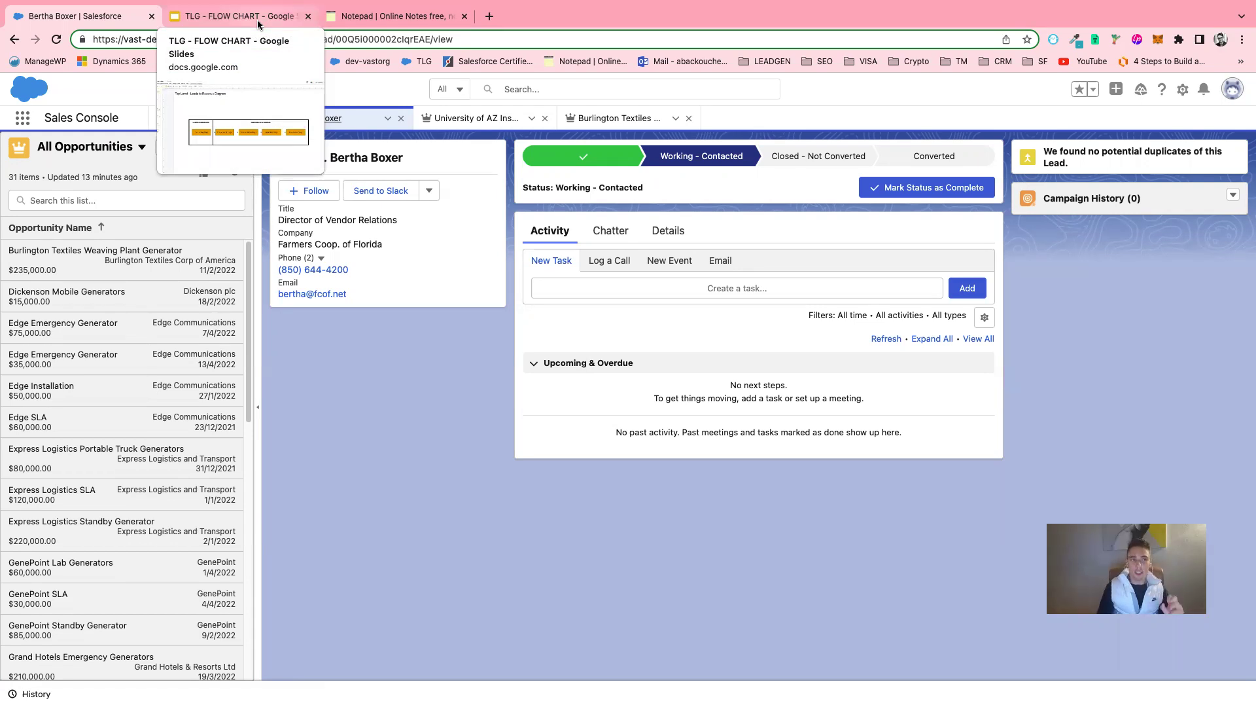
{"action": "left_click", "coordinate": [239, 16]}
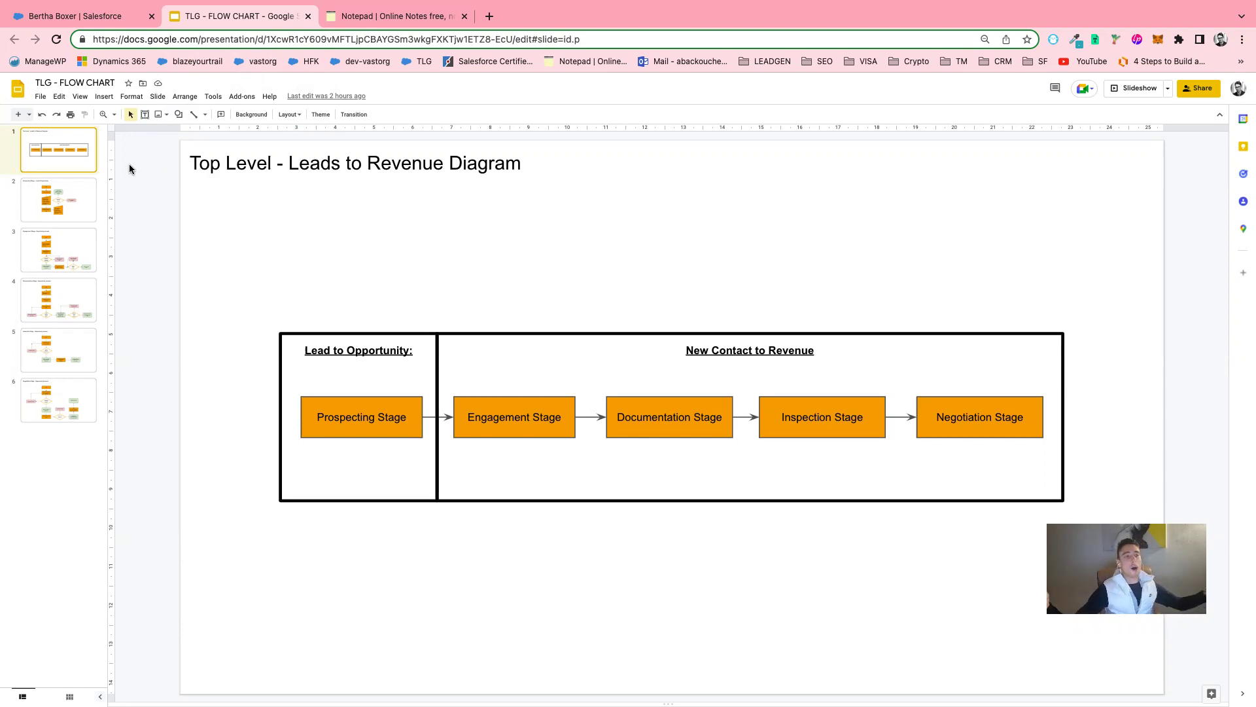
{"action": "left_click", "coordinate": [80, 200]}
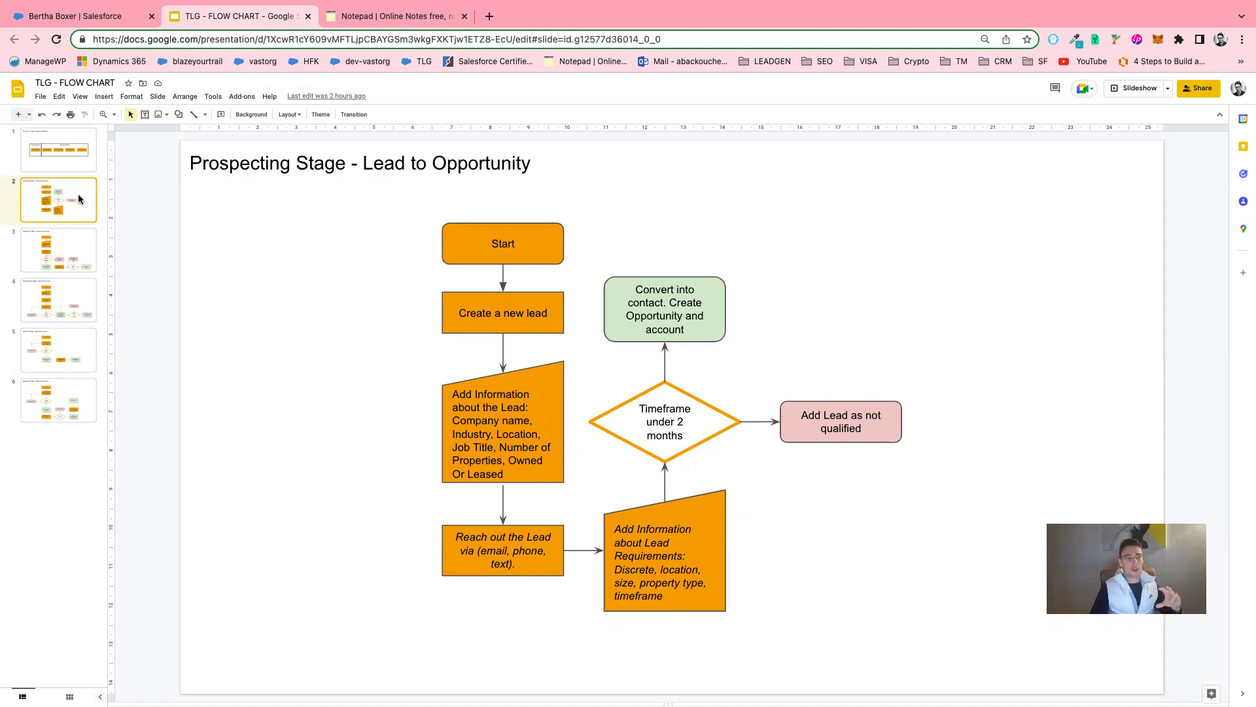
{"action": "left_click", "coordinate": [82, 165]}
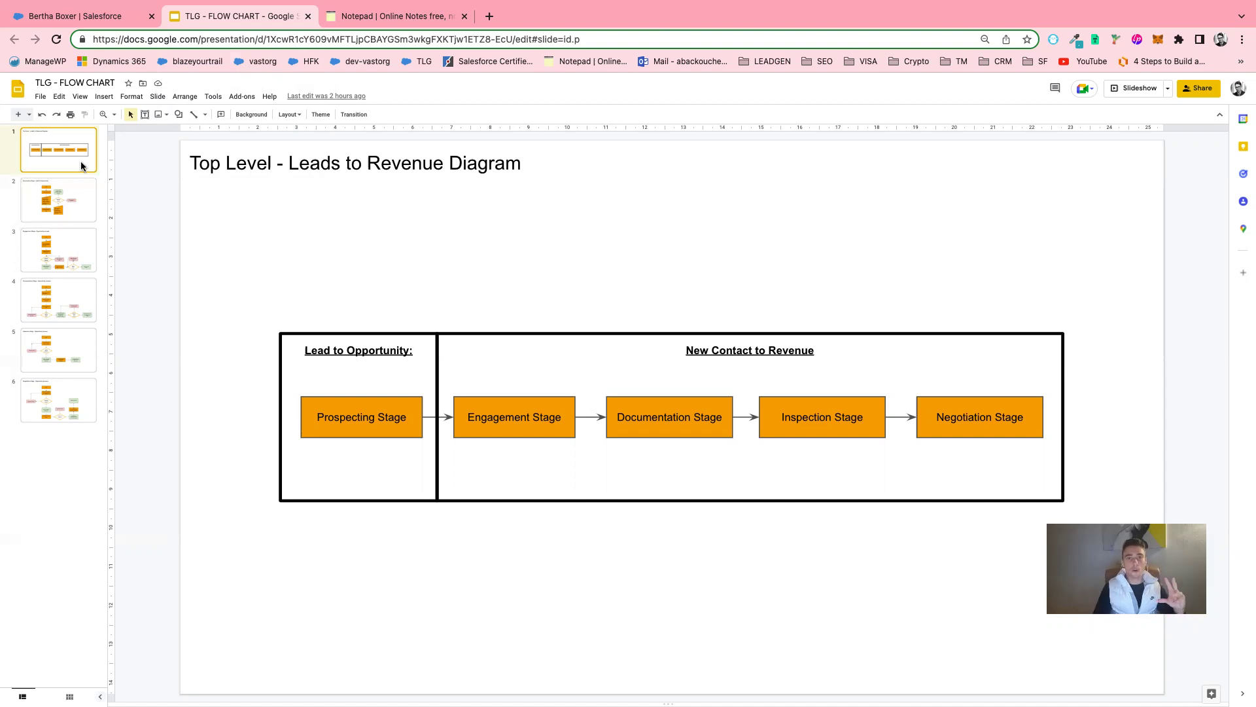
{"action": "left_click", "coordinate": [66, 241]}
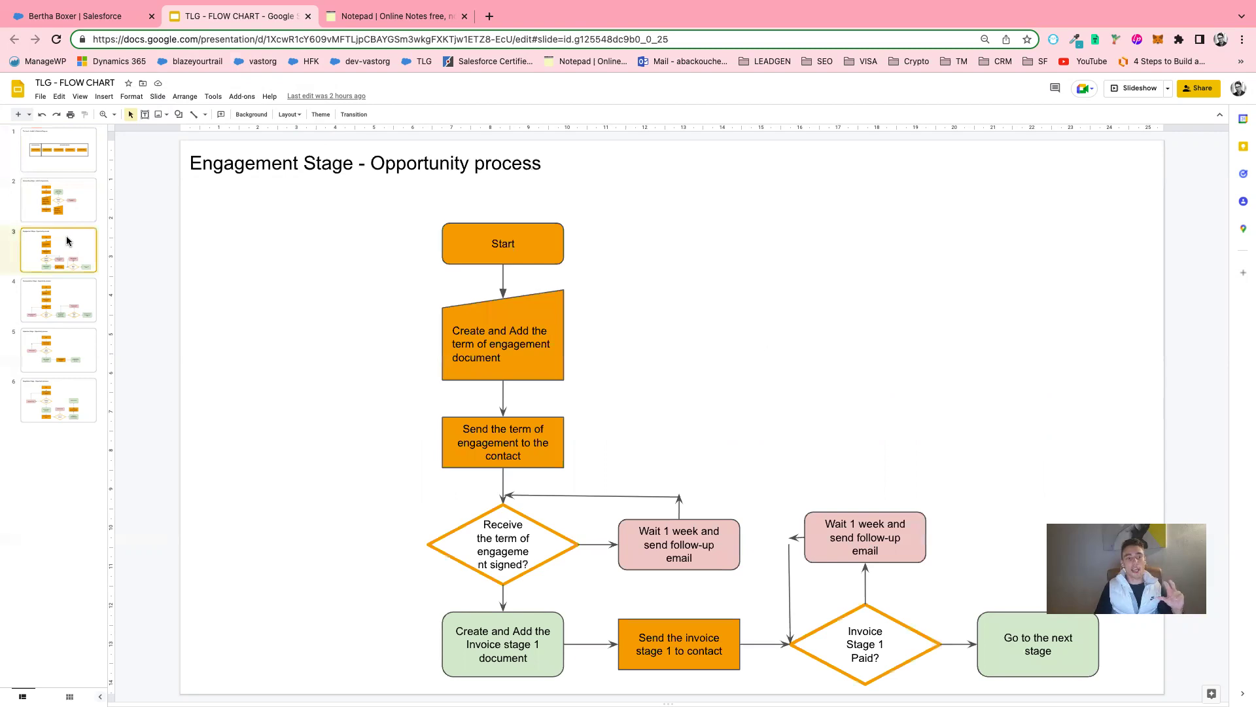
{"action": "left_click", "coordinate": [57, 295]}
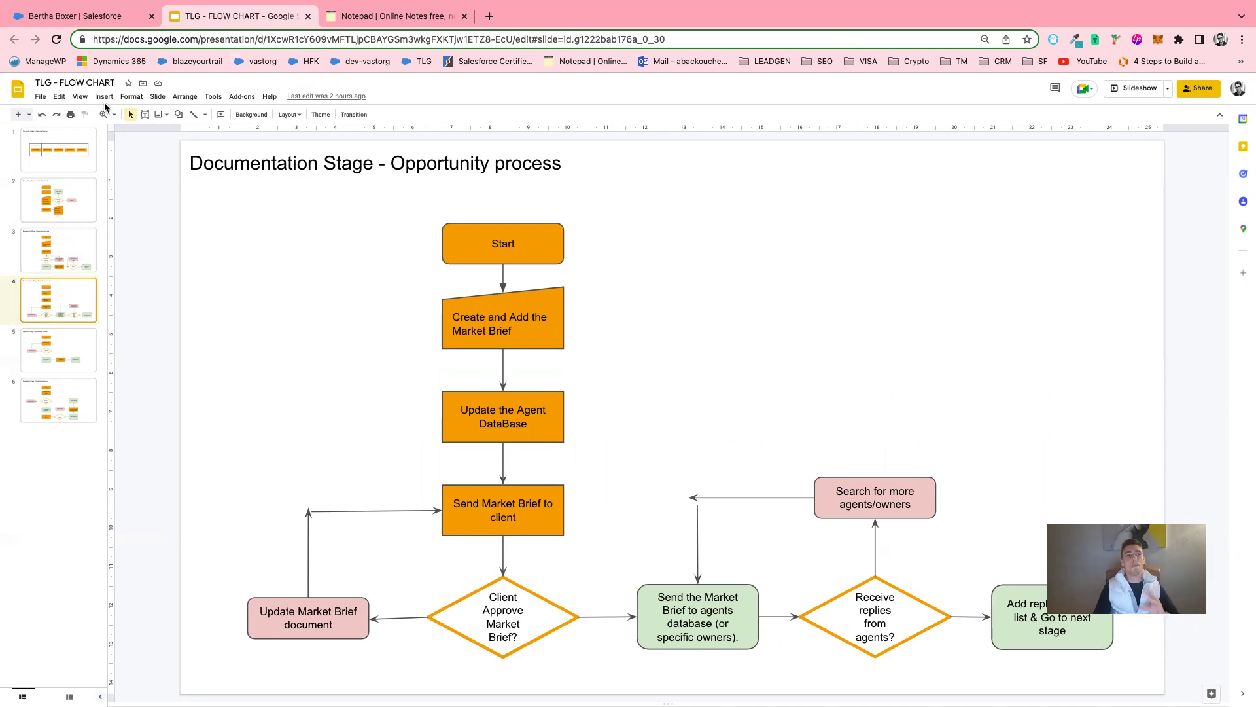
Step: Switch to Salesforce and open the Object Manager in Setup
{"action": "left_click", "coordinate": [118, 21]}
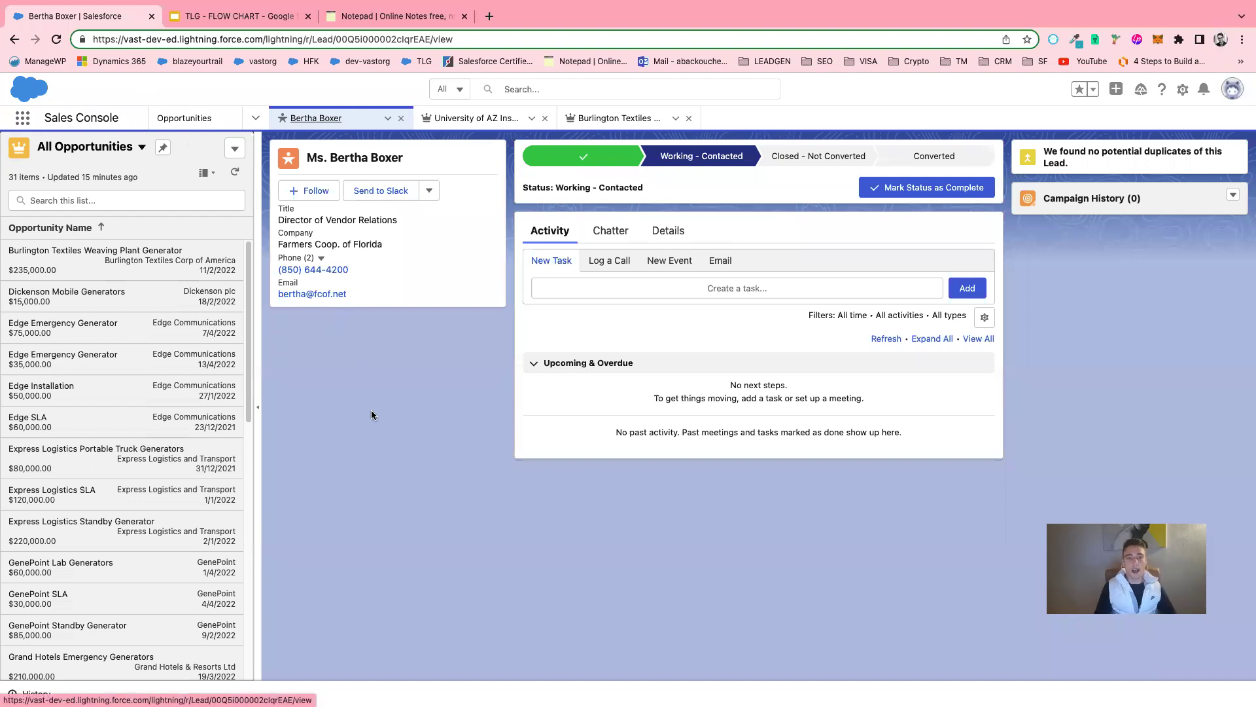
{"action": "left_click", "coordinate": [108, 148]}
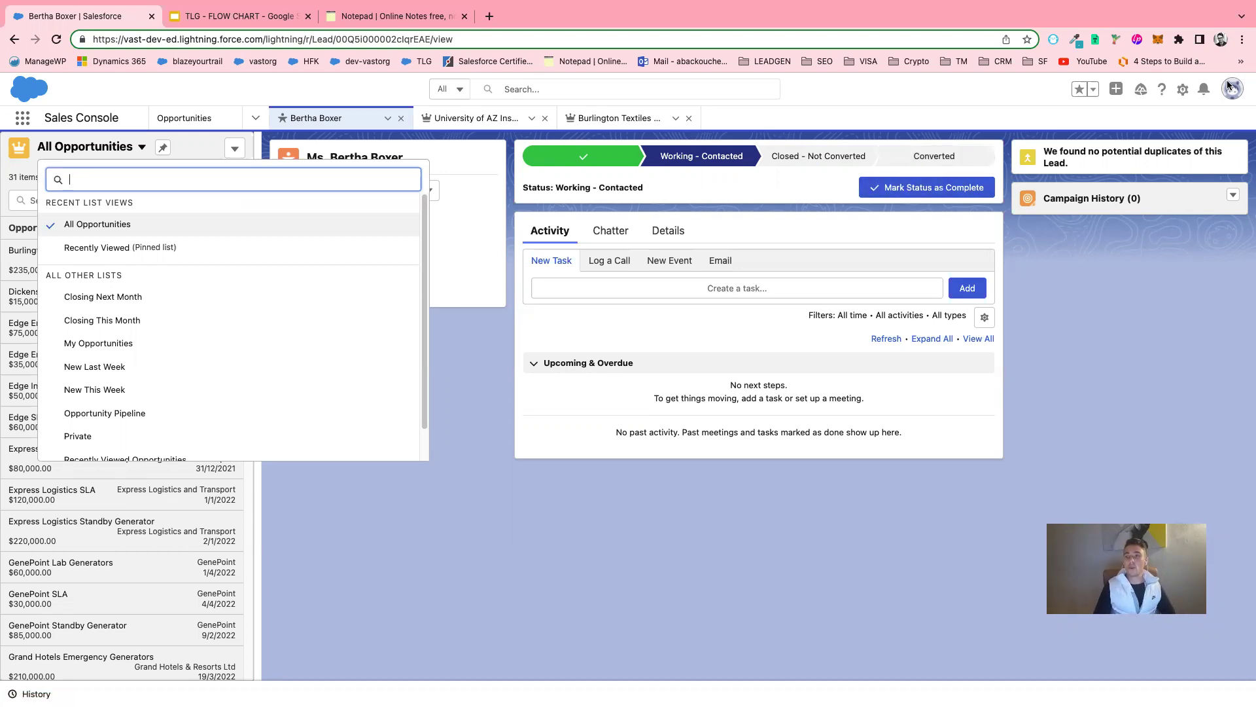
{"action": "left_click", "coordinate": [1182, 89]}
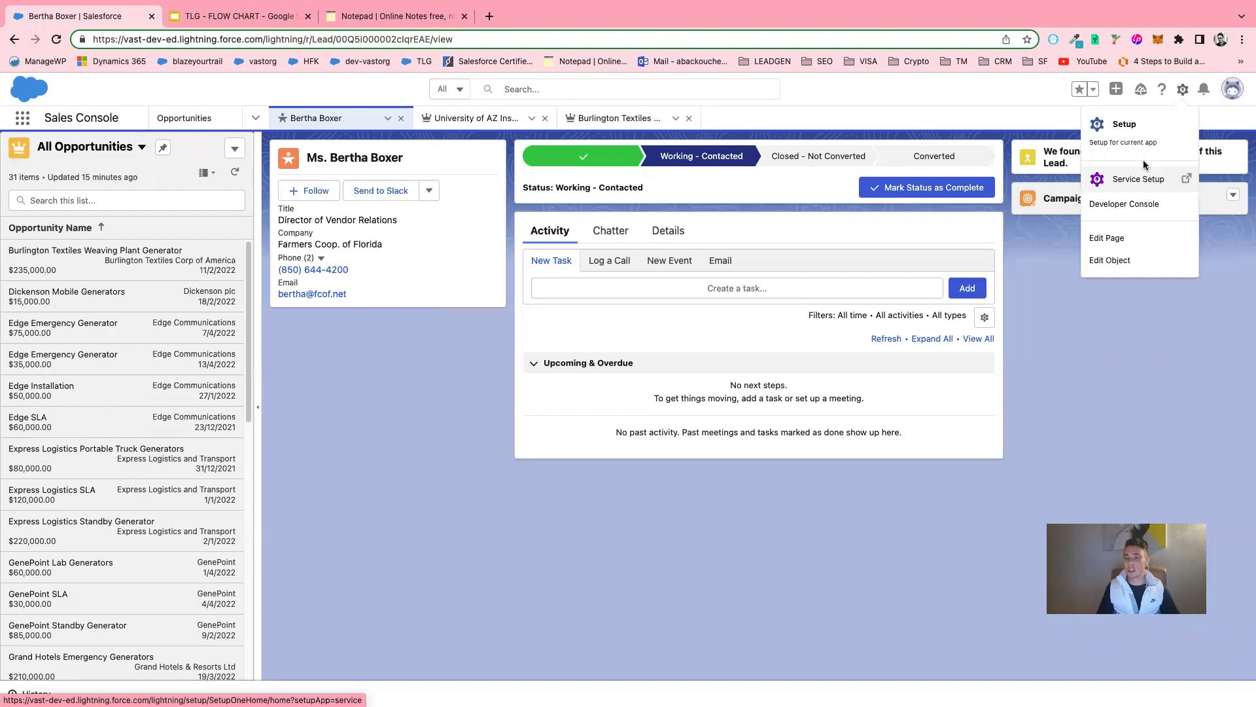
{"action": "left_click", "coordinate": [1129, 128]}
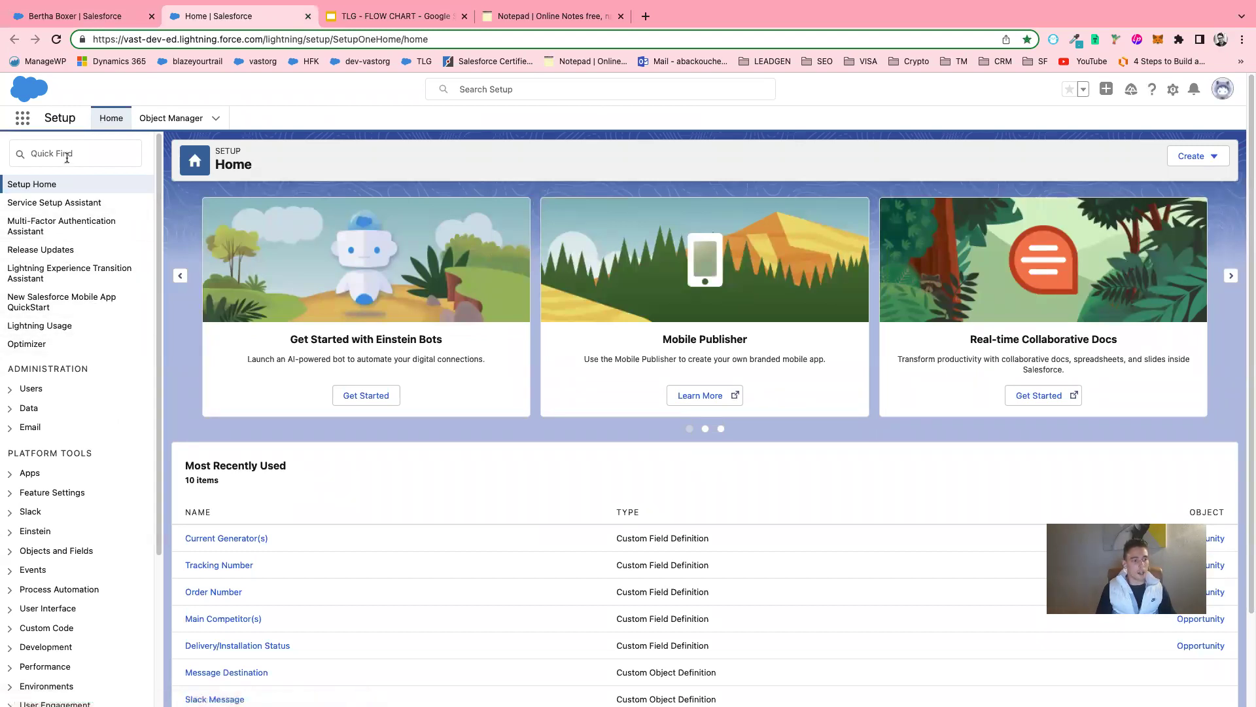
{"action": "left_click", "coordinate": [167, 118]}
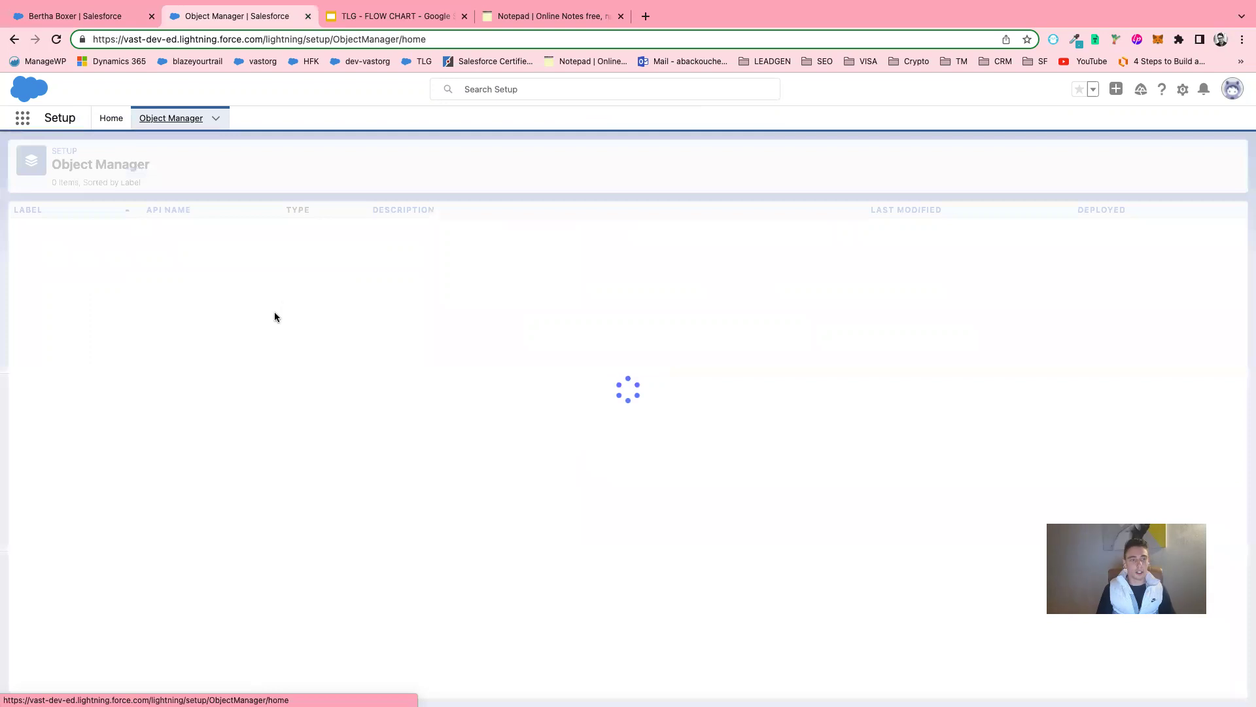
Step: Find the Opportunity object in the object list by searching the page for "opport", and open it
{"action": "scroll", "coordinate": [162, 368], "scroll_direction": "down", "scroll_amount": 9}
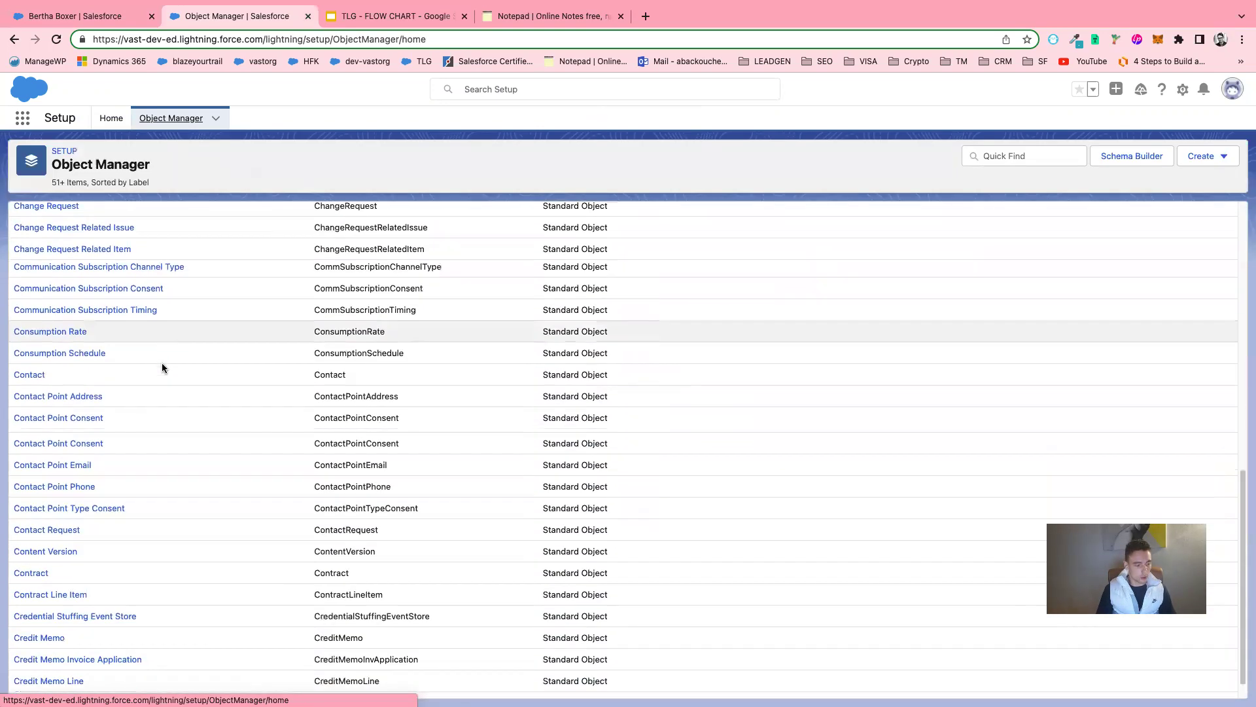
{"action": "scroll", "coordinate": [163, 368], "scroll_direction": "down", "scroll_amount": 7}
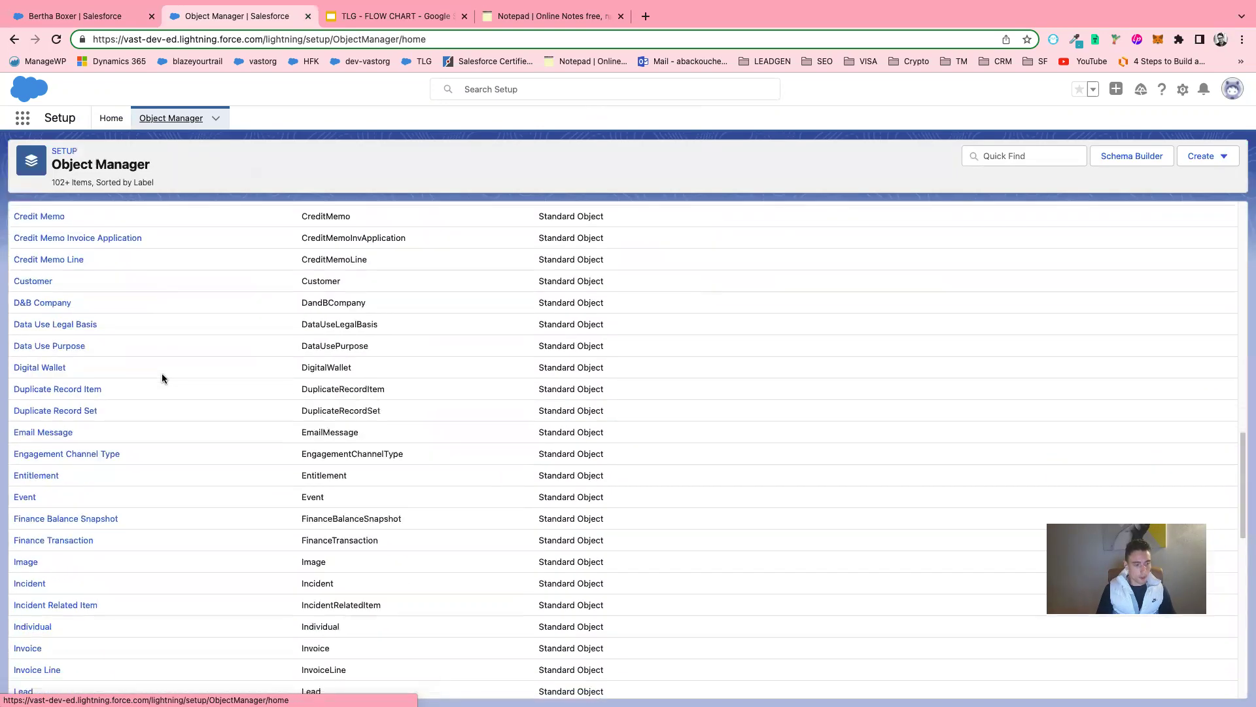
{"action": "scroll", "coordinate": [163, 376], "scroll_direction": "down", "scroll_amount": 3}
{"action": "key", "text": "ctrl+f"}
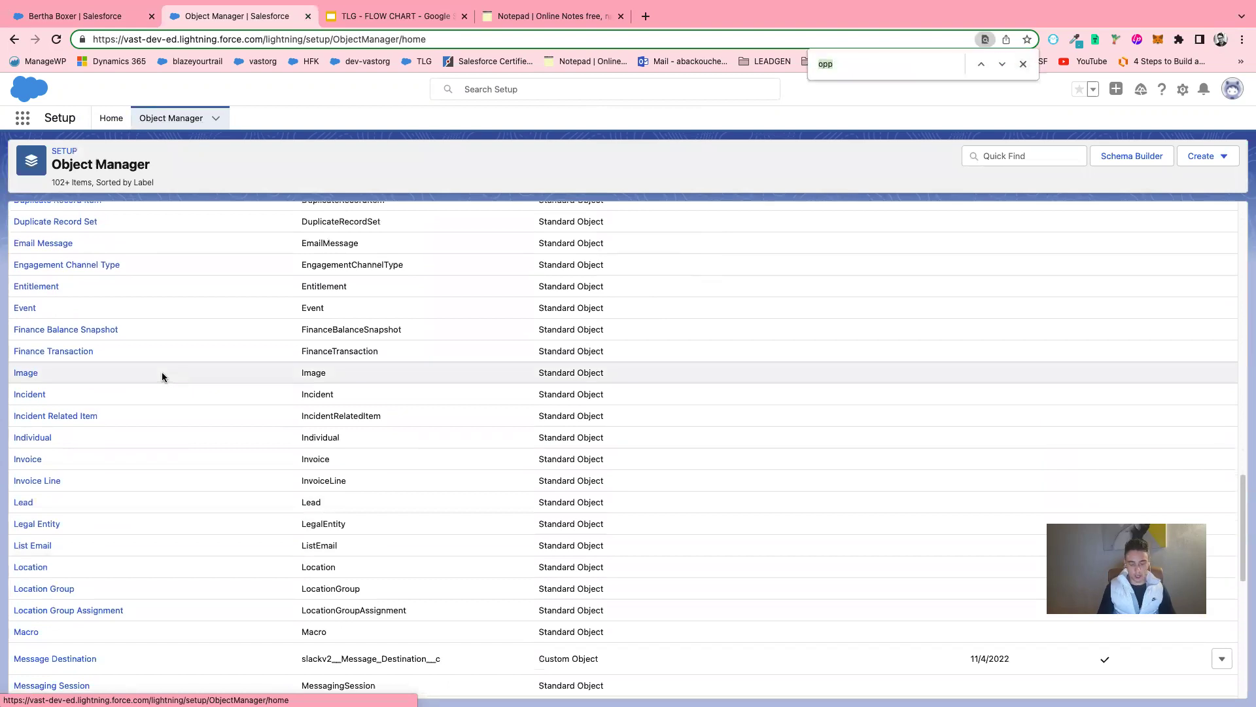
{"action": "type", "text": "opport"}
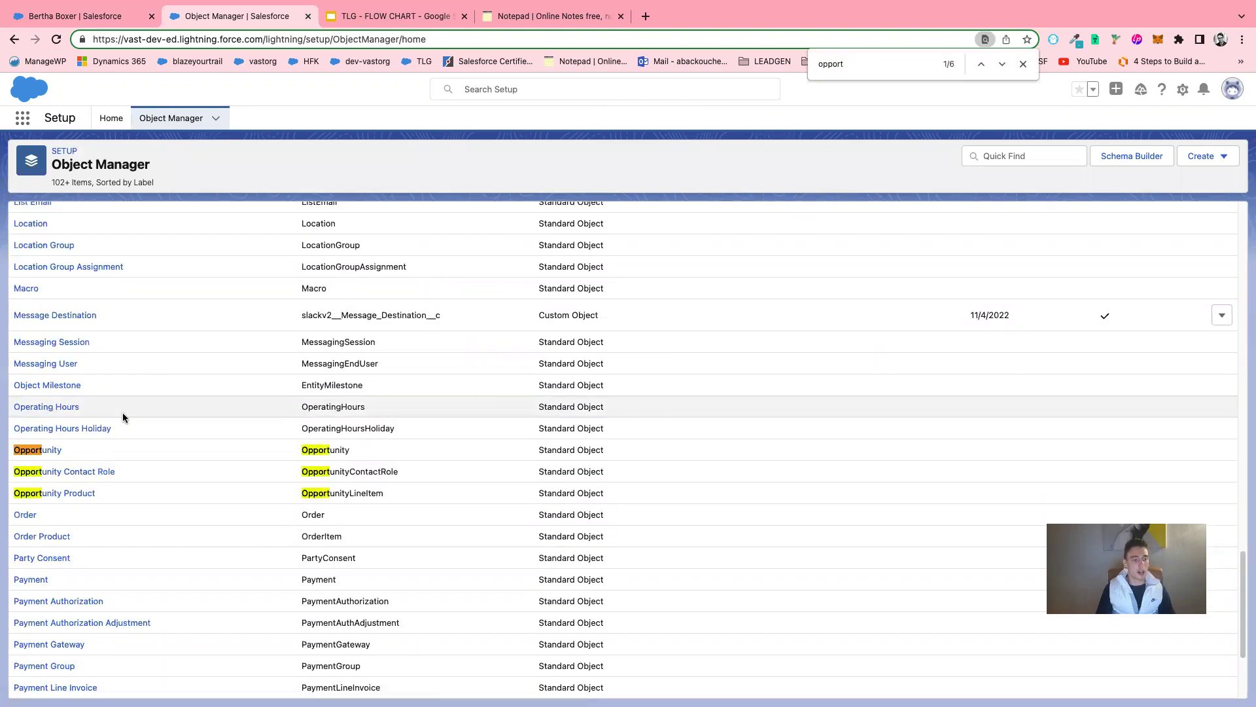
{"action": "left_click", "coordinate": [53, 450]}
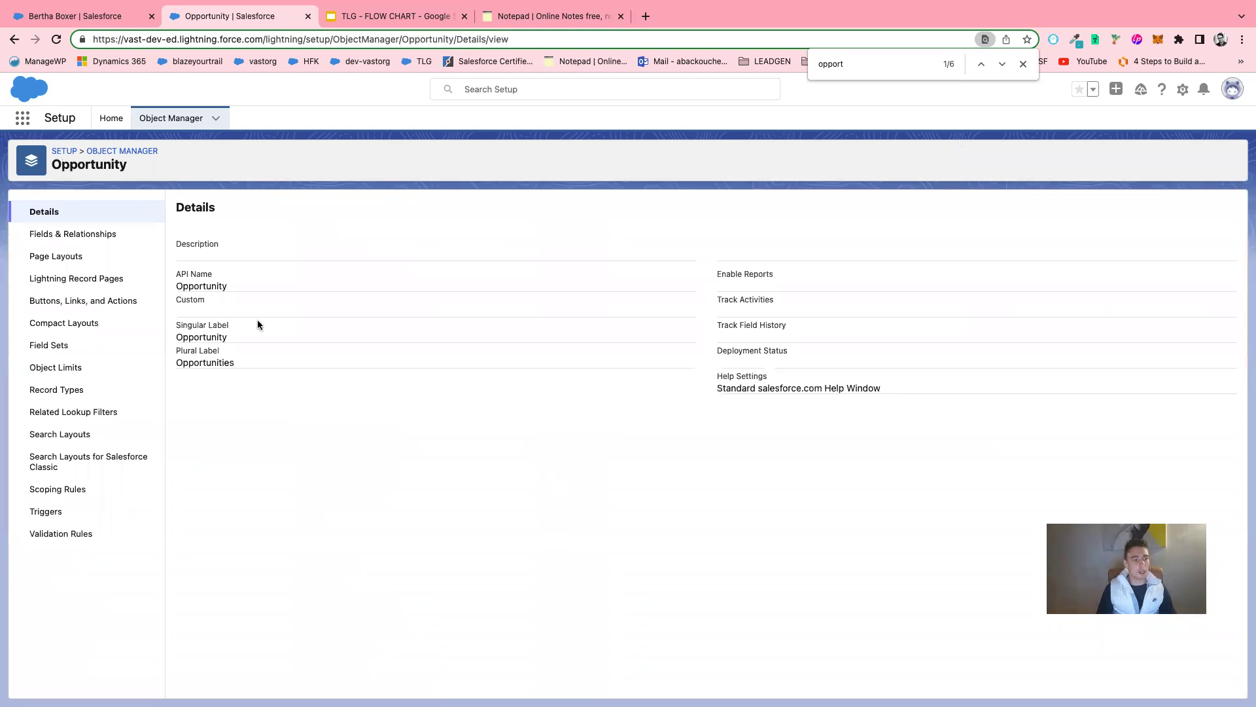
Step: Open the Opportunity object's Stage field and review its Opportunity Stages Picklist Values
{"action": "left_click", "coordinate": [72, 233]}
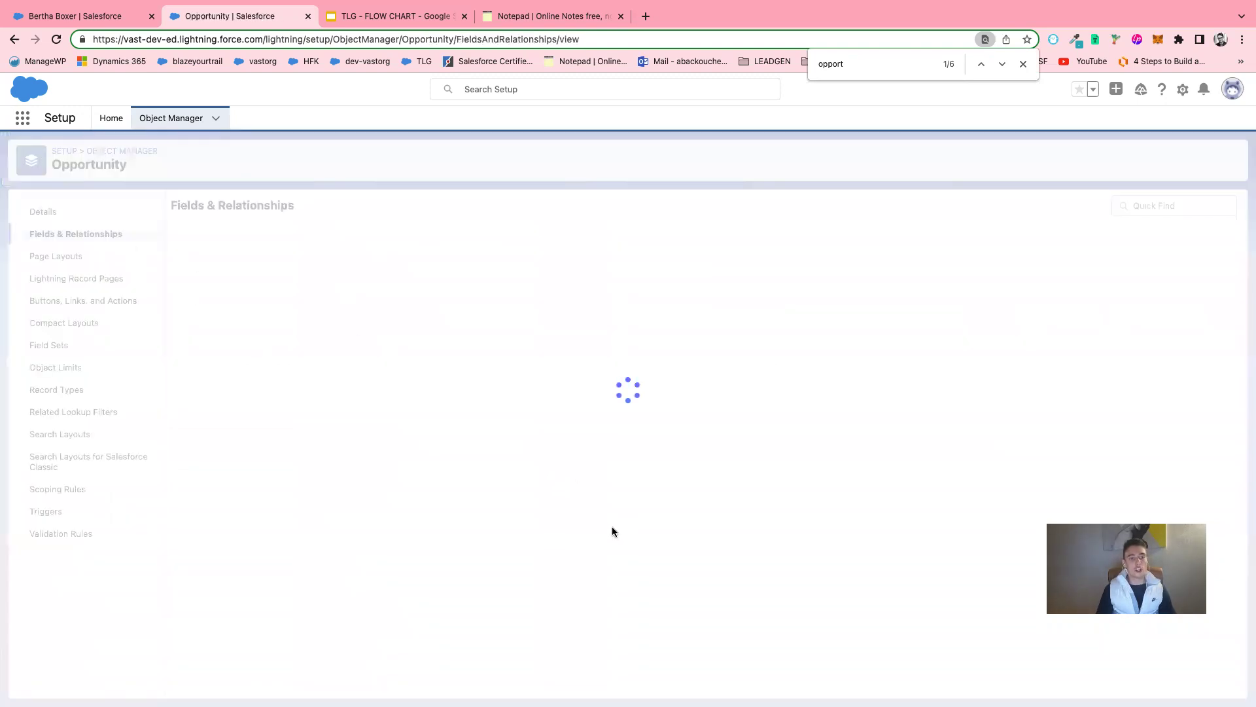
{"action": "scroll", "coordinate": [564, 527], "scroll_direction": "down", "scroll_amount": 5}
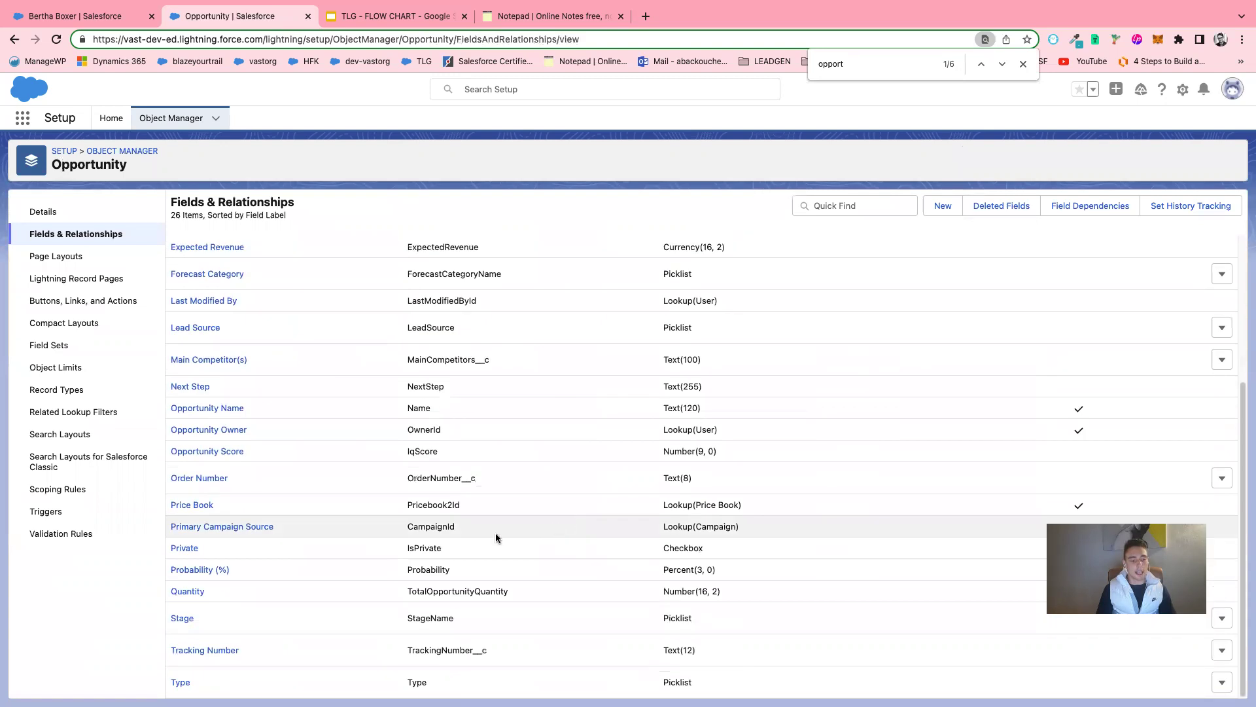
{"action": "left_click", "coordinate": [184, 619]}
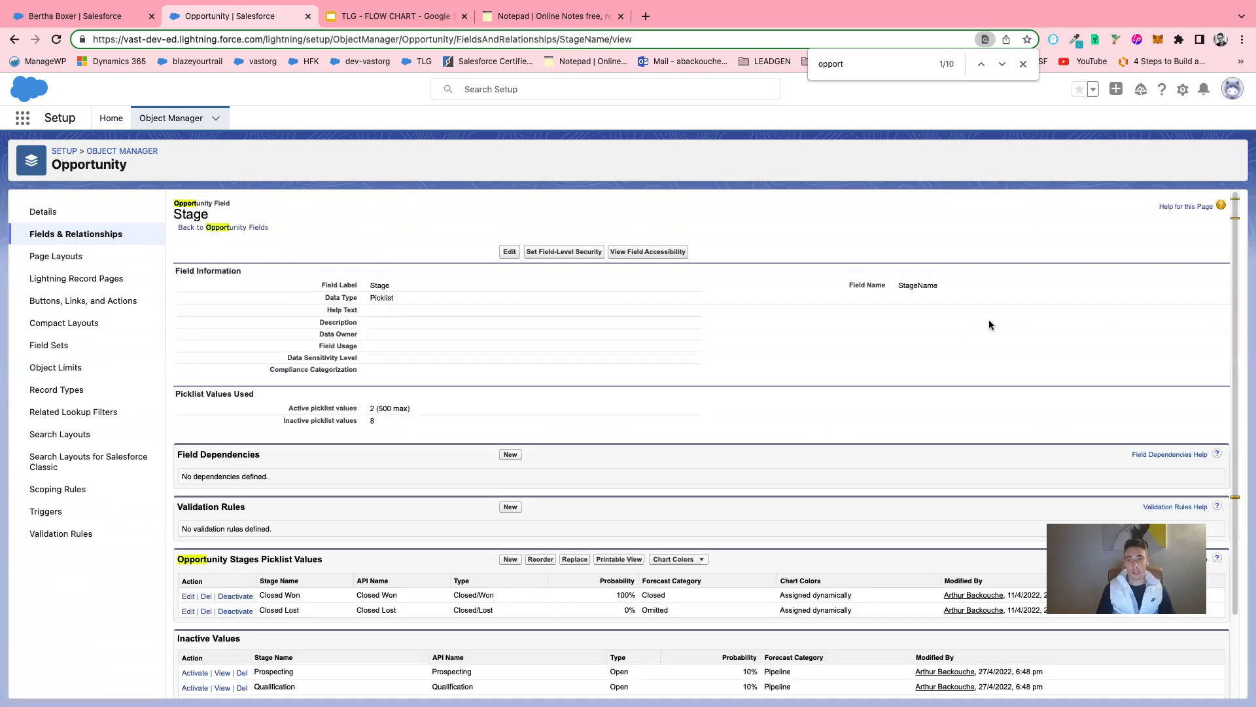
{"action": "scroll", "coordinate": [667, 343], "scroll_direction": "down", "scroll_amount": 1}
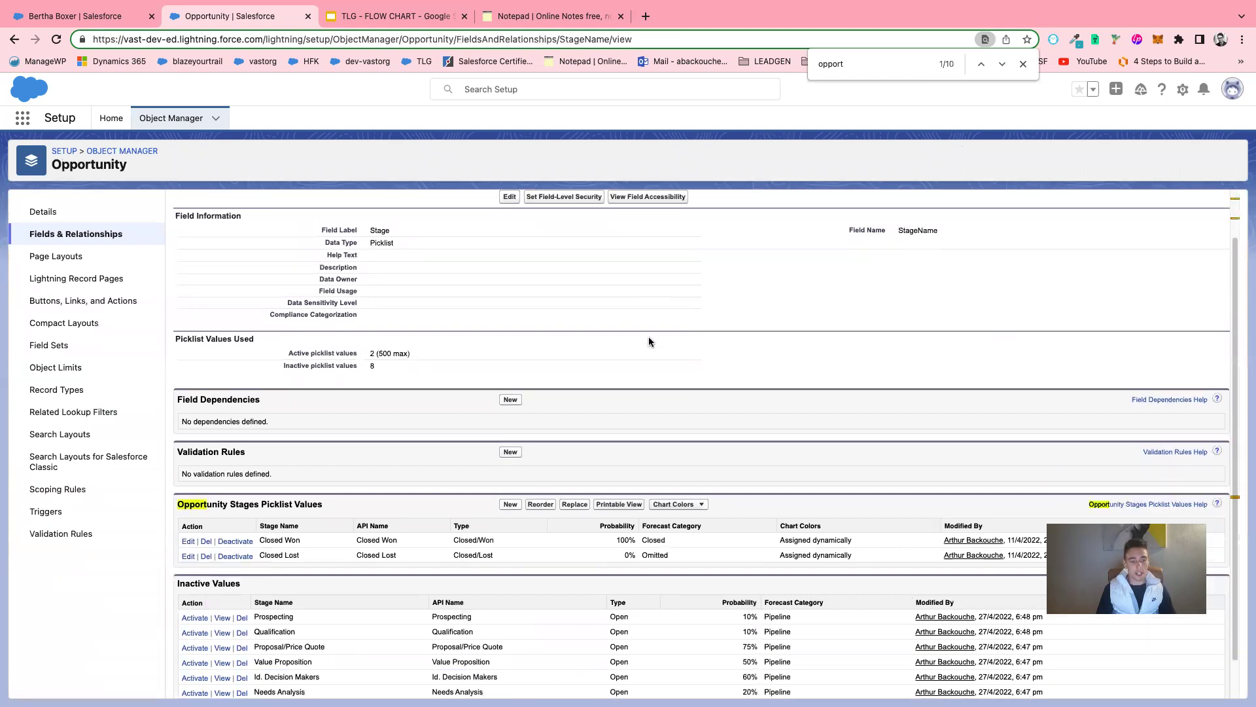
{"action": "scroll", "coordinate": [644, 342], "scroll_direction": "down", "scroll_amount": 1}
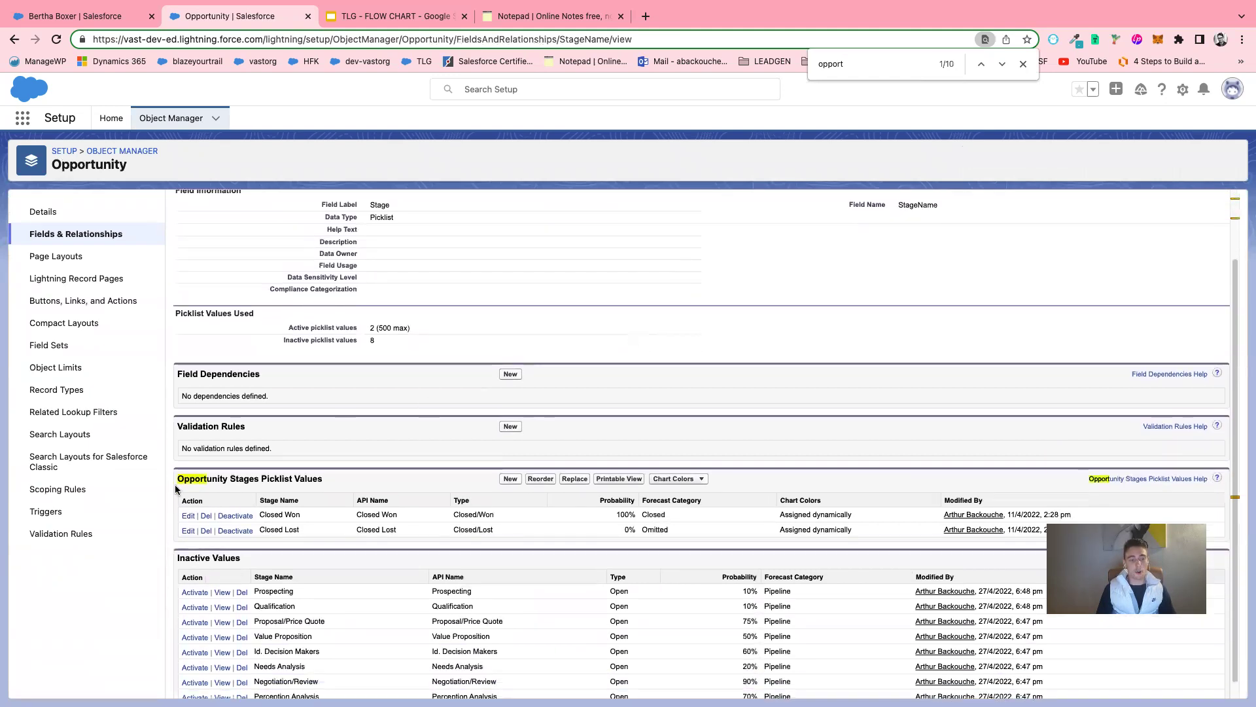
{"action": "left_click_drag", "start_coordinate": [178, 478], "coordinate": [325, 481]}
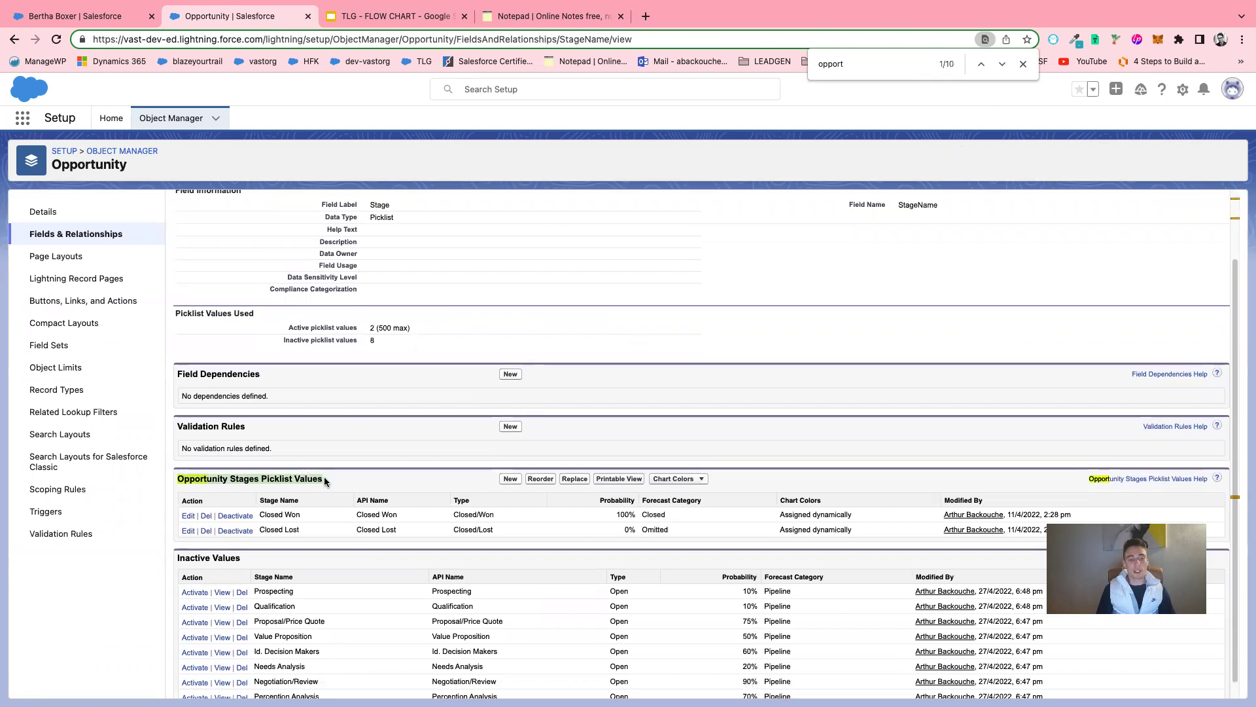
{"action": "scroll", "coordinate": [326, 481], "scroll_direction": "down", "scroll_amount": 1}
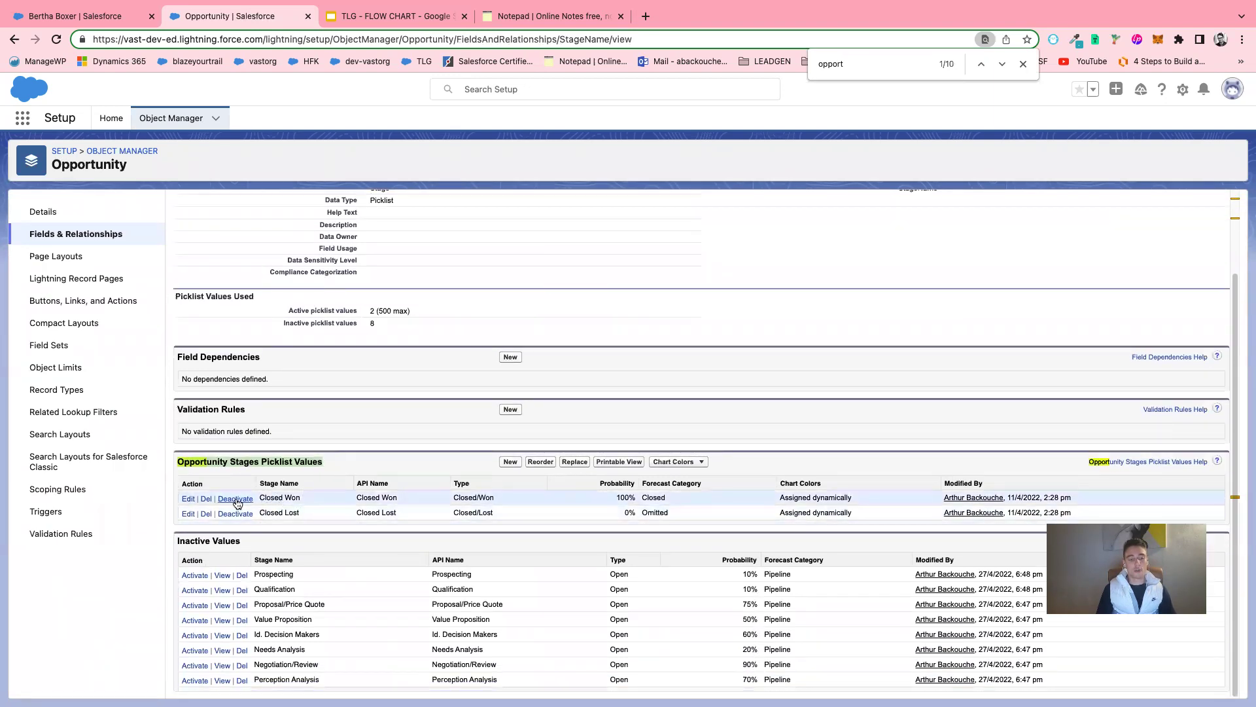
Step: Check the stage names in the top-level flow chart and try to add an open opportunity stage named Prospecting with probability 20
{"action": "left_click", "coordinate": [509, 462]}
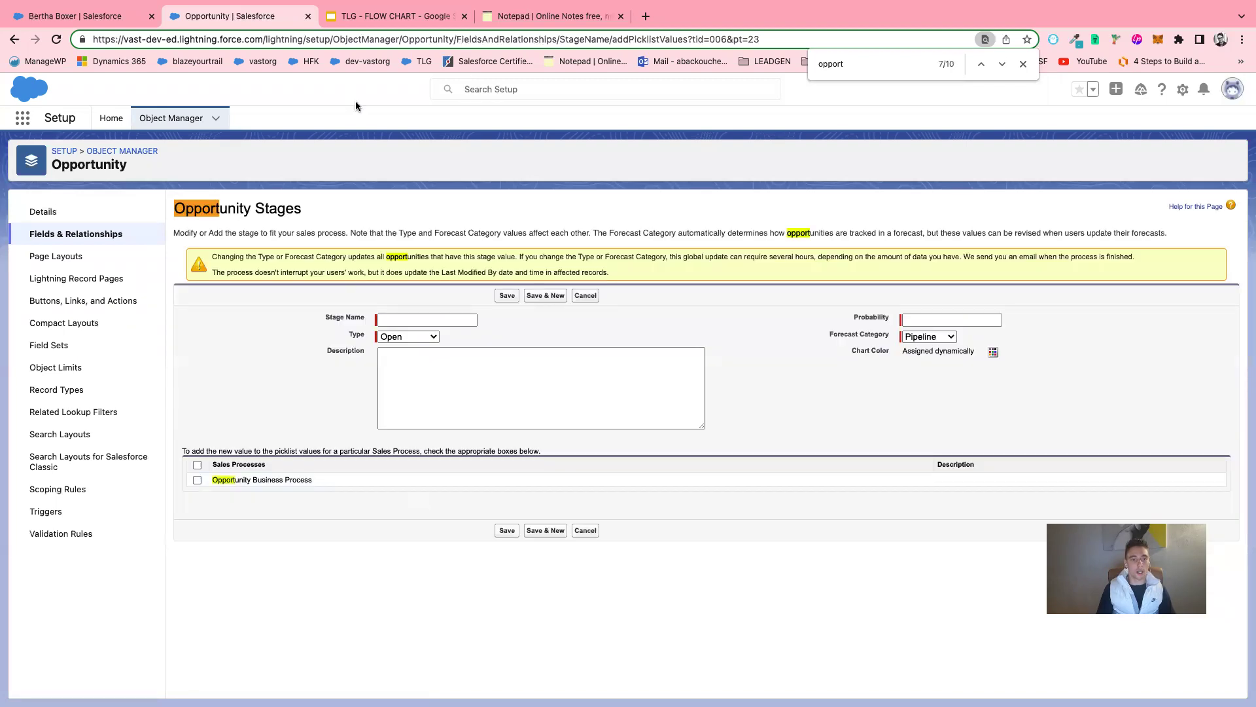
{"action": "left_click", "coordinate": [356, 16]}
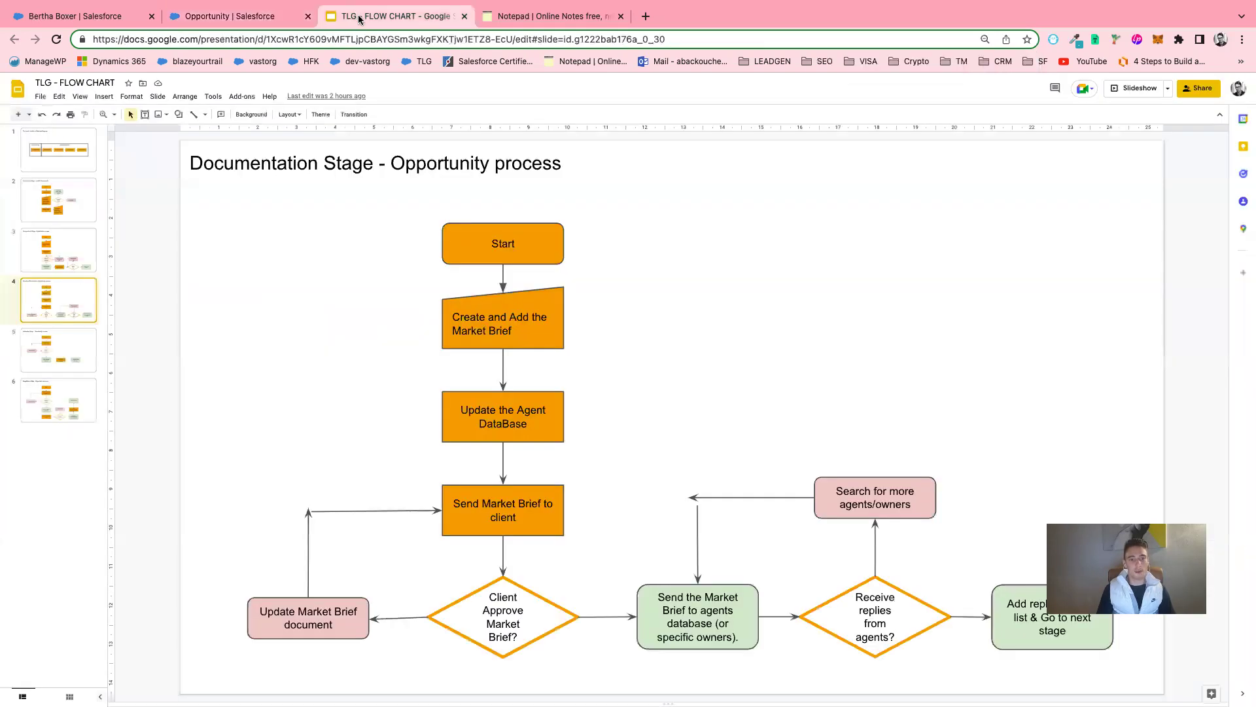
{"action": "left_click", "coordinate": [66, 139]}
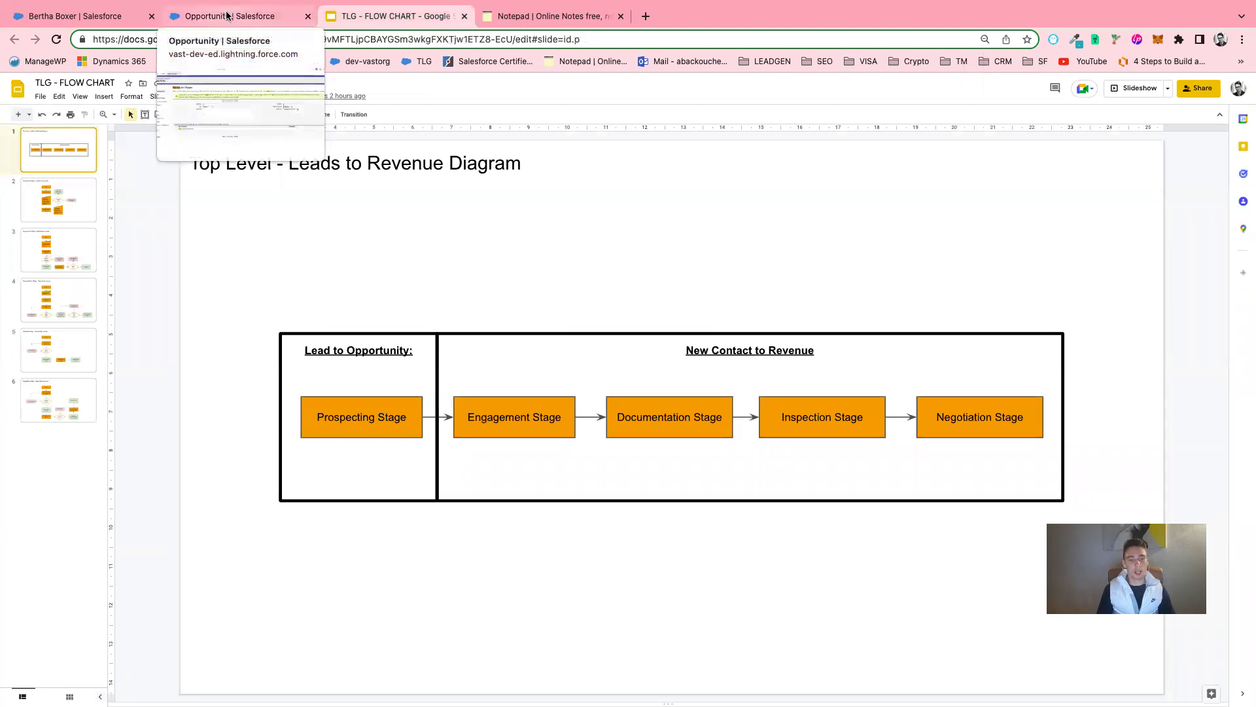
{"action": "left_click", "coordinate": [226, 15]}
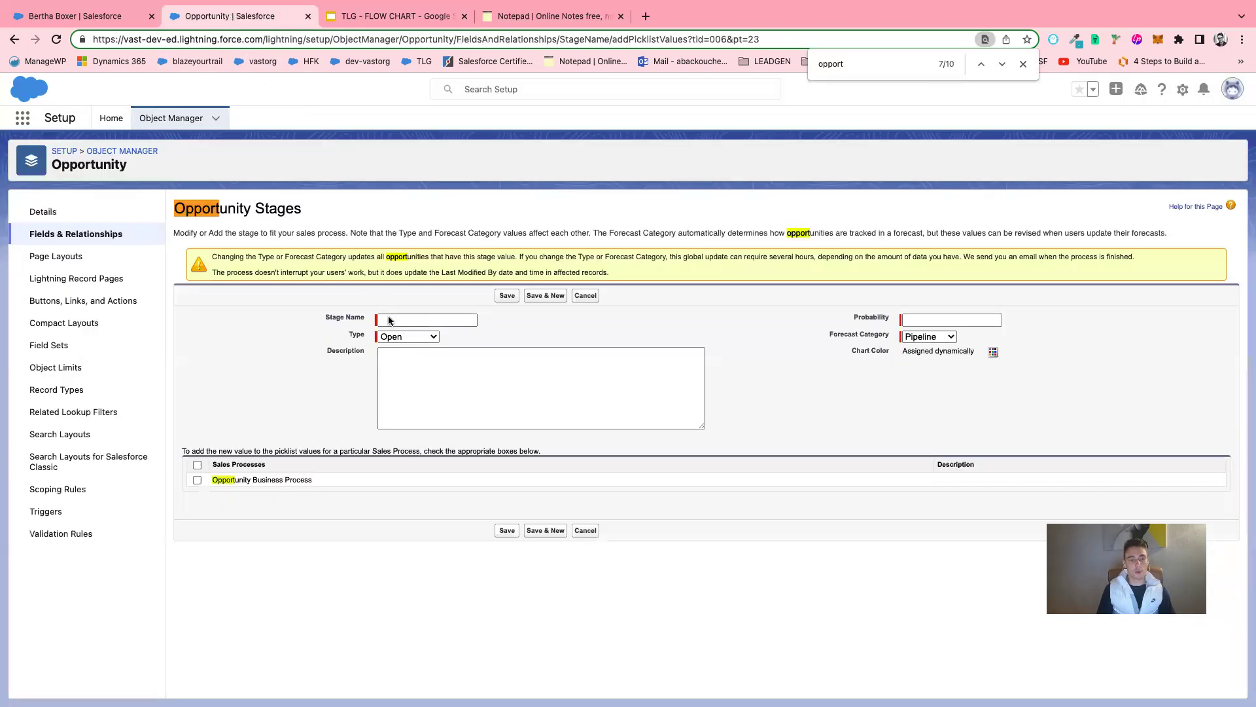
{"action": "left_click", "coordinate": [389, 320]}
{"action": "left_click", "coordinate": [418, 367]}
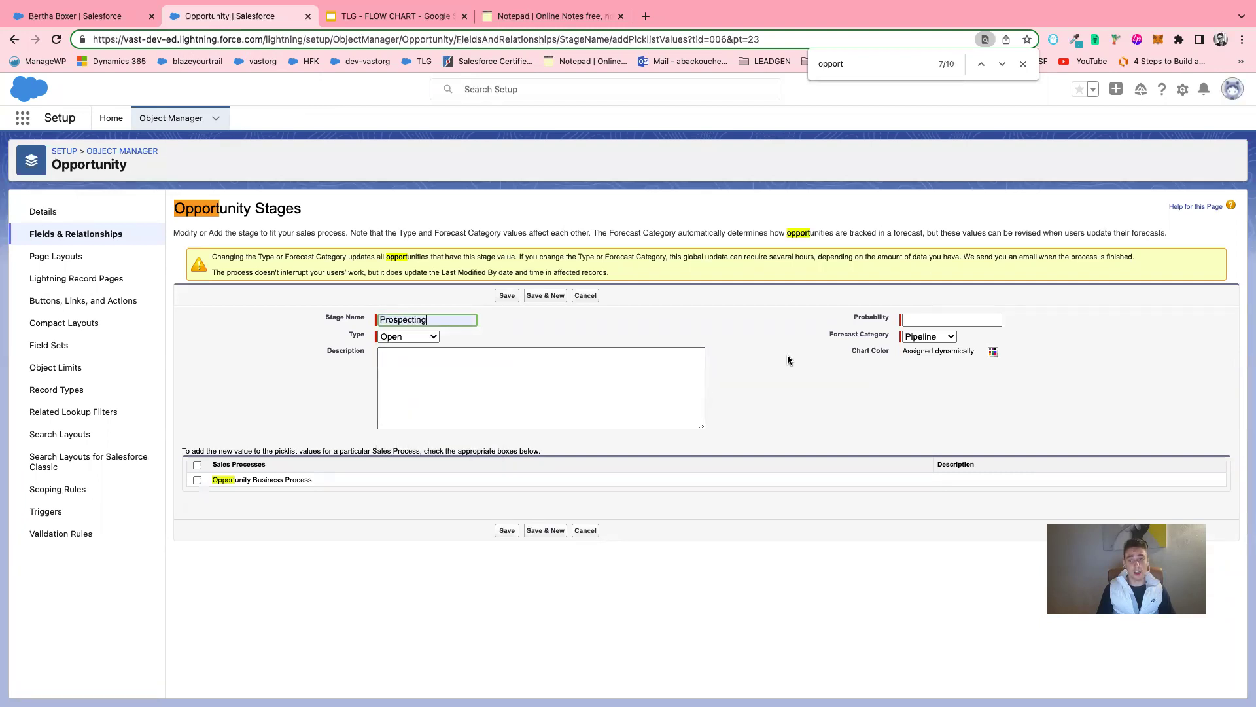
{"action": "left_click", "coordinate": [920, 320]}
{"action": "left_click", "coordinate": [926, 341]}
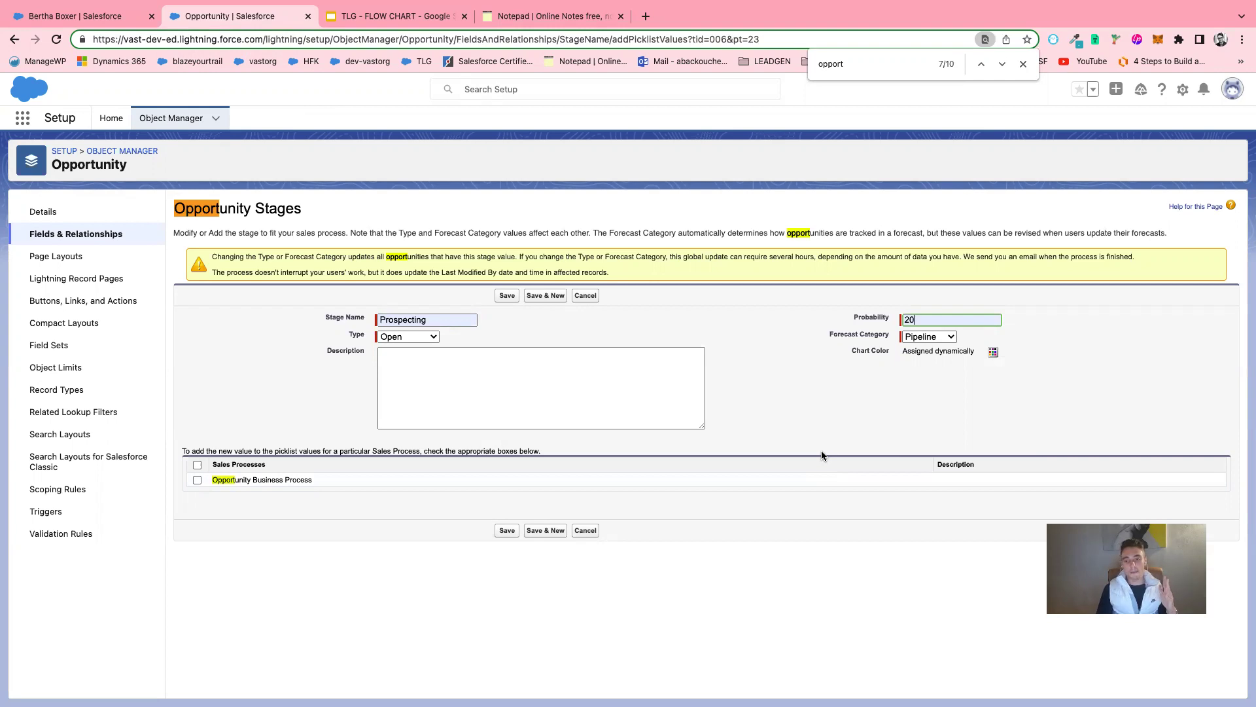
{"action": "left_click", "coordinate": [556, 530]}
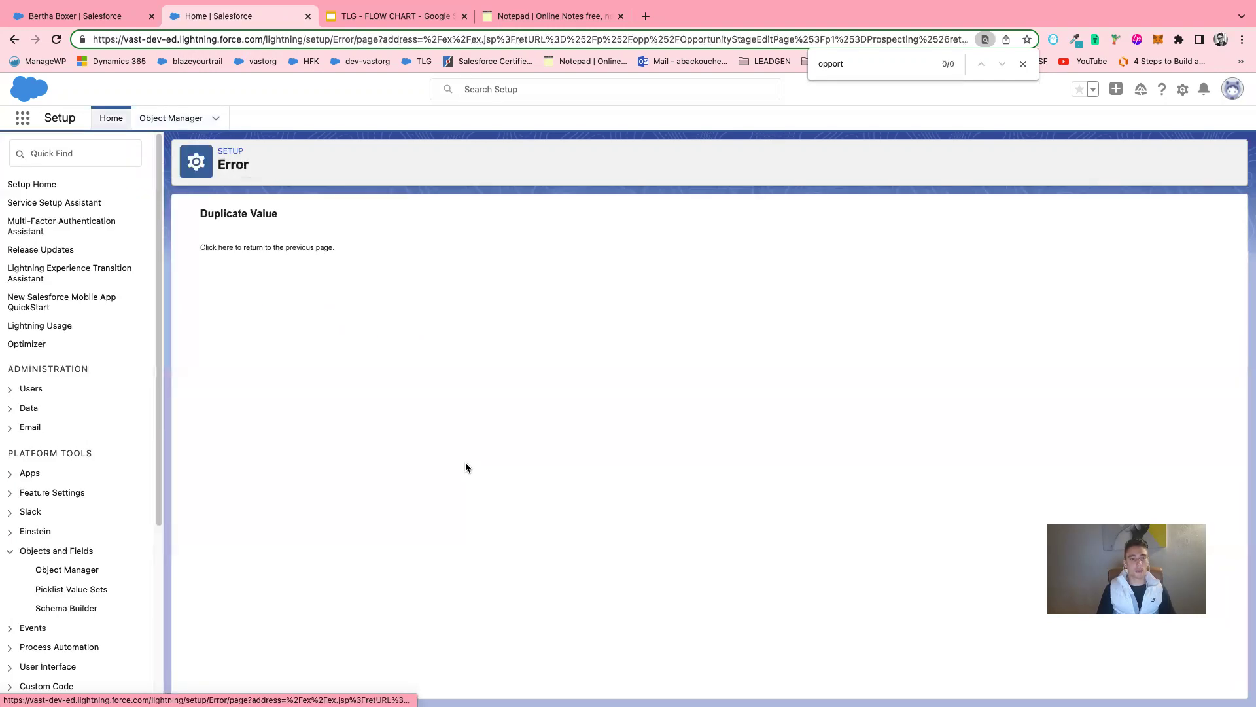
Step: Check the stages in the top-level flow chart, and save the Documentation stage with probability 30, continuing with another new stage
{"action": "left_click", "coordinate": [384, 20]}
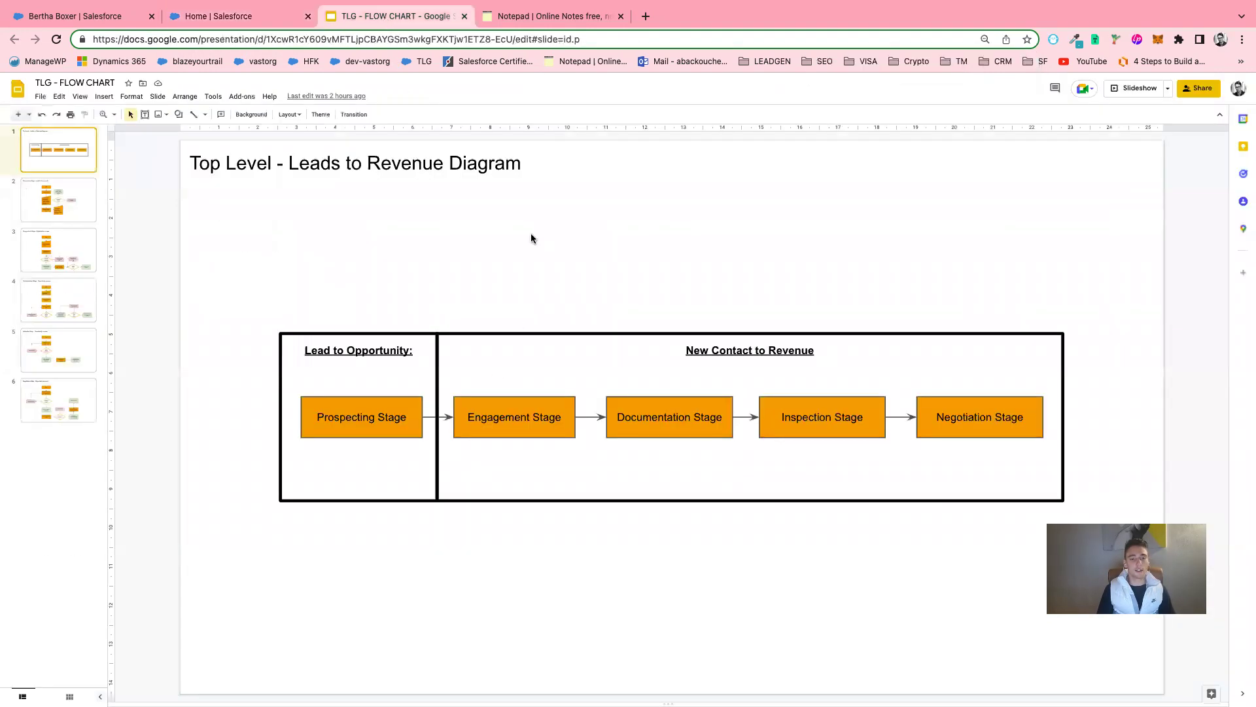
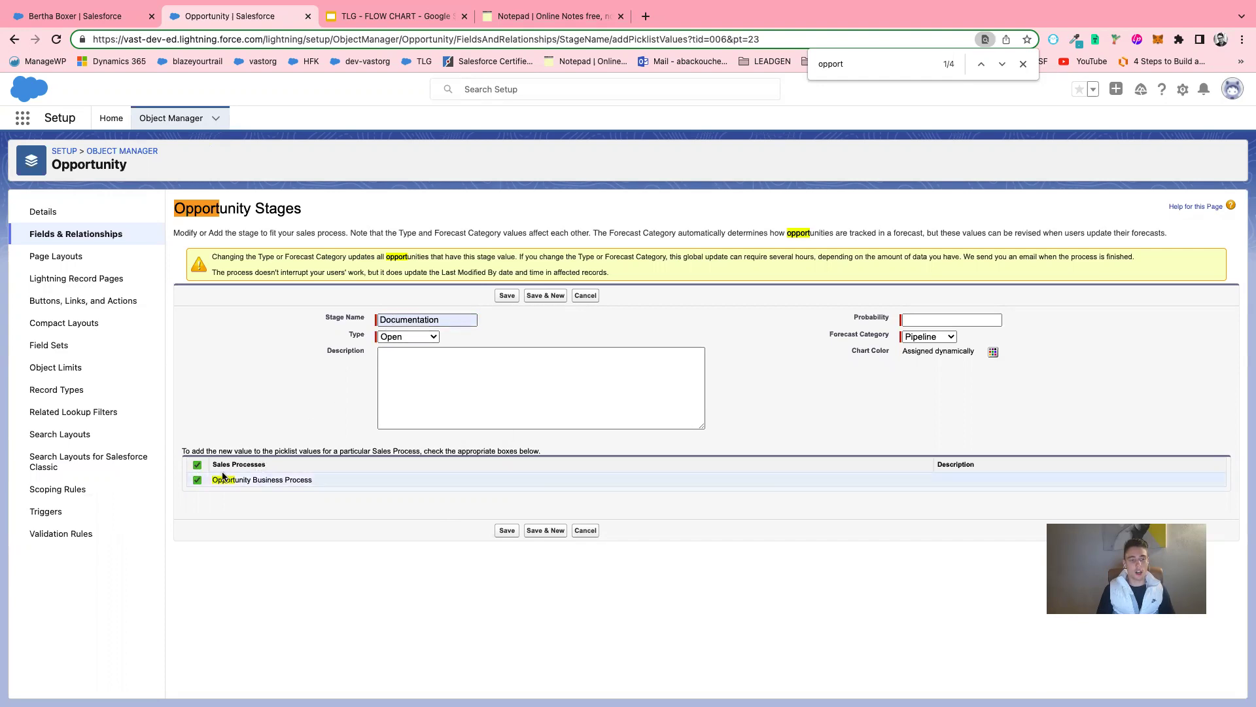
{"action": "left_click", "coordinate": [505, 531]}
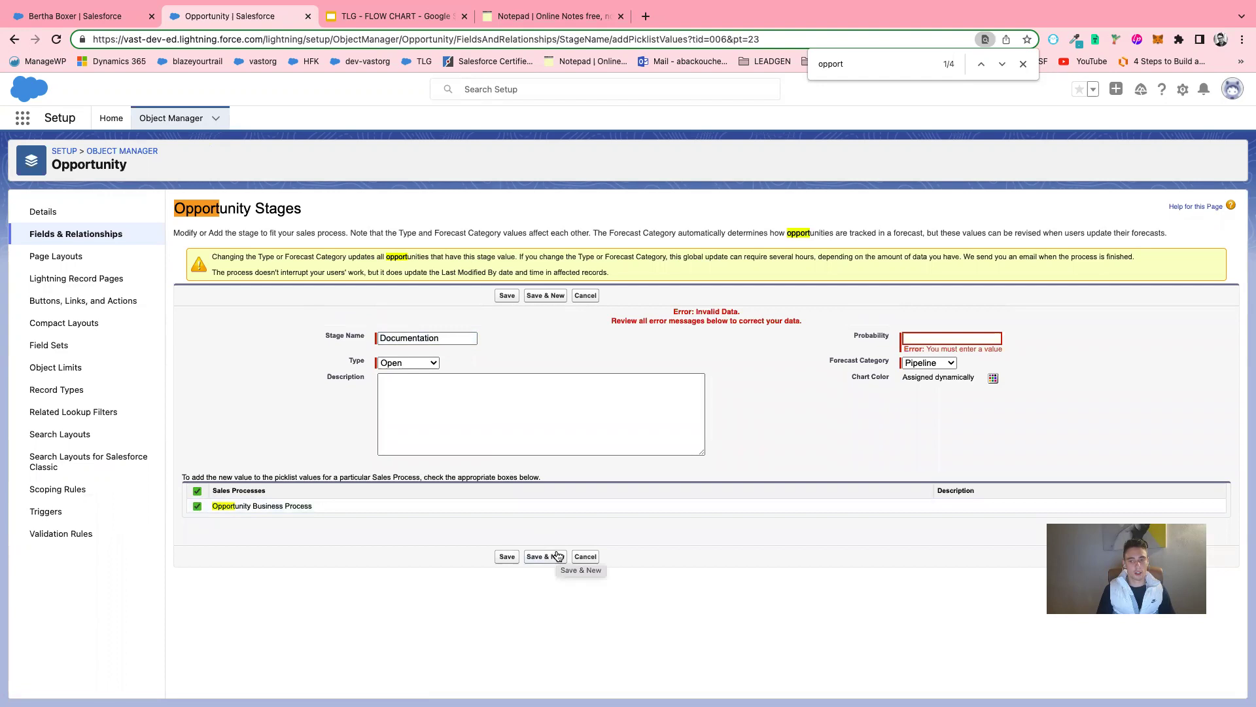
{"action": "left_click", "coordinate": [937, 340]}
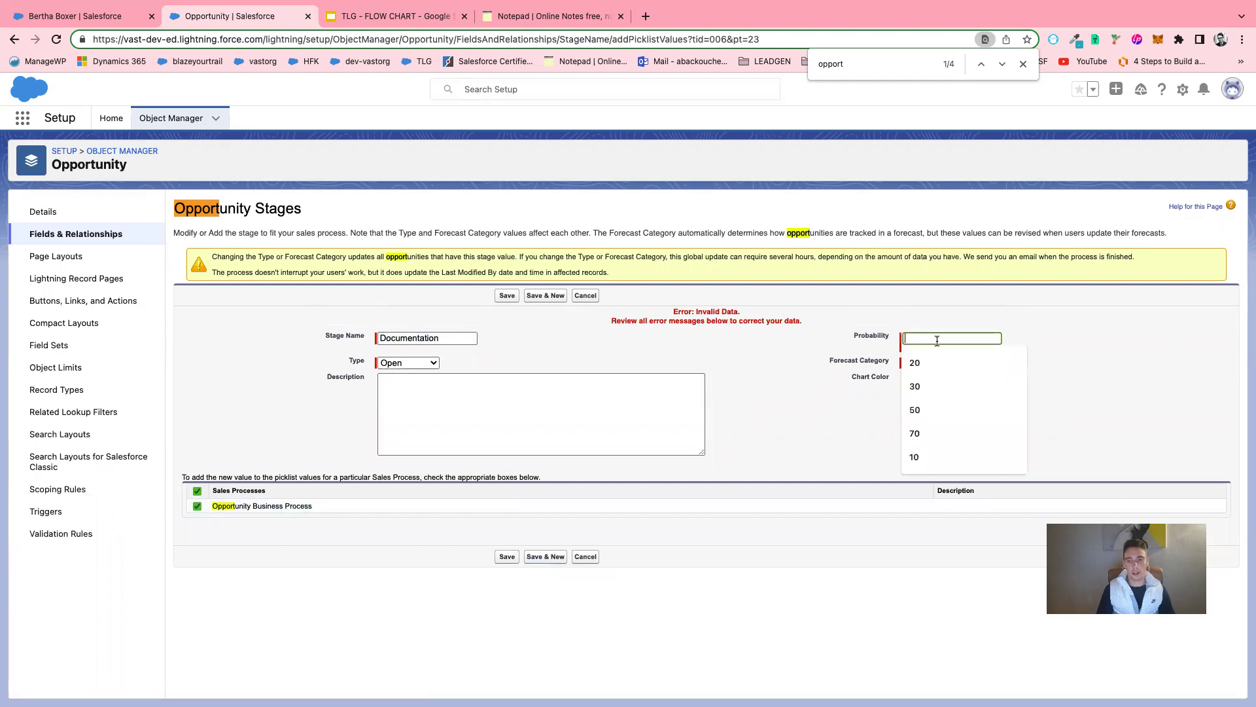
{"action": "left_click", "coordinate": [914, 386]}
{"action": "left_click", "coordinate": [560, 558]}
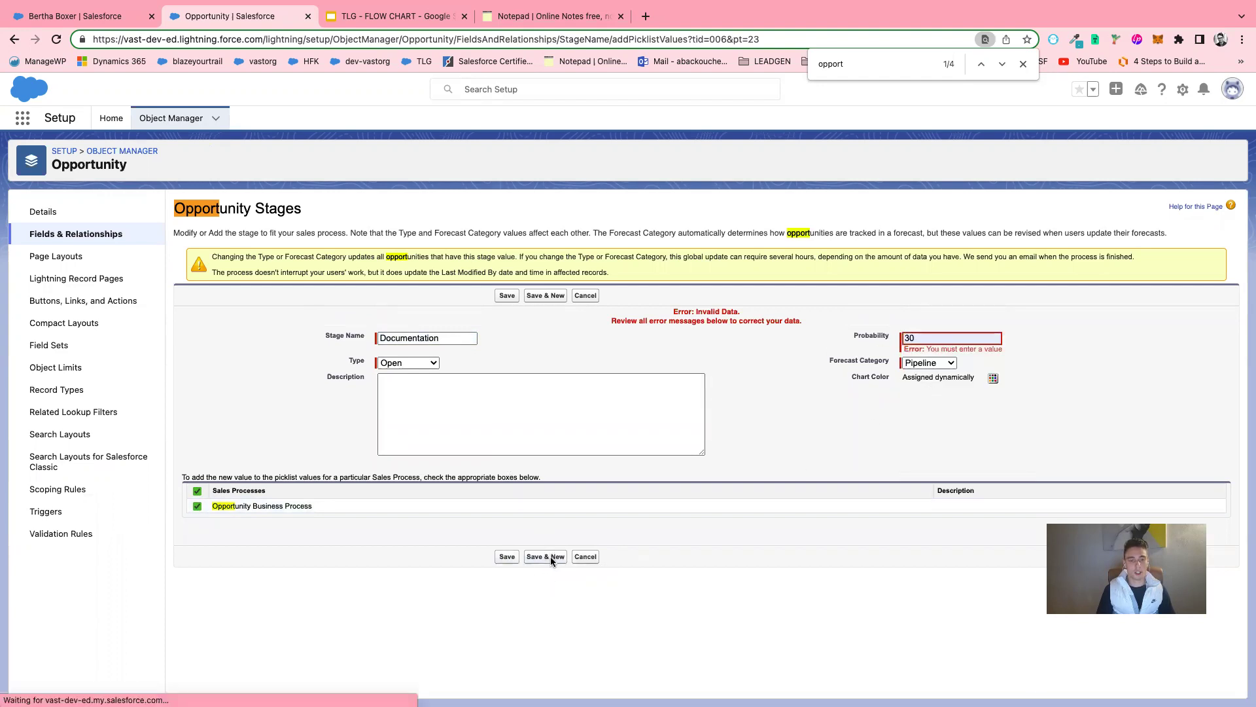
Step: Check the top-level flow chart and save an open Inspection stage with probability 50 for all sales processes, continuing with another new stage
{"action": "left_click", "coordinate": [369, 17]}
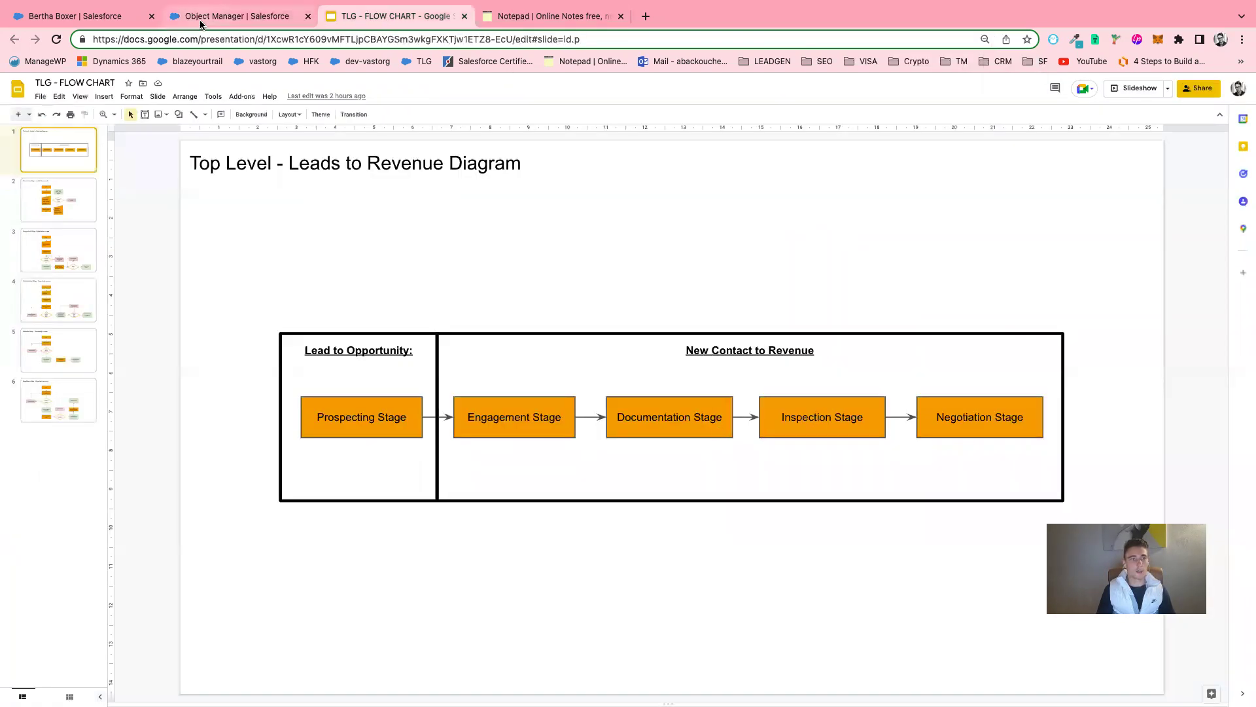
{"action": "left_click", "coordinate": [237, 17]}
{"action": "left_click", "coordinate": [295, 318]}
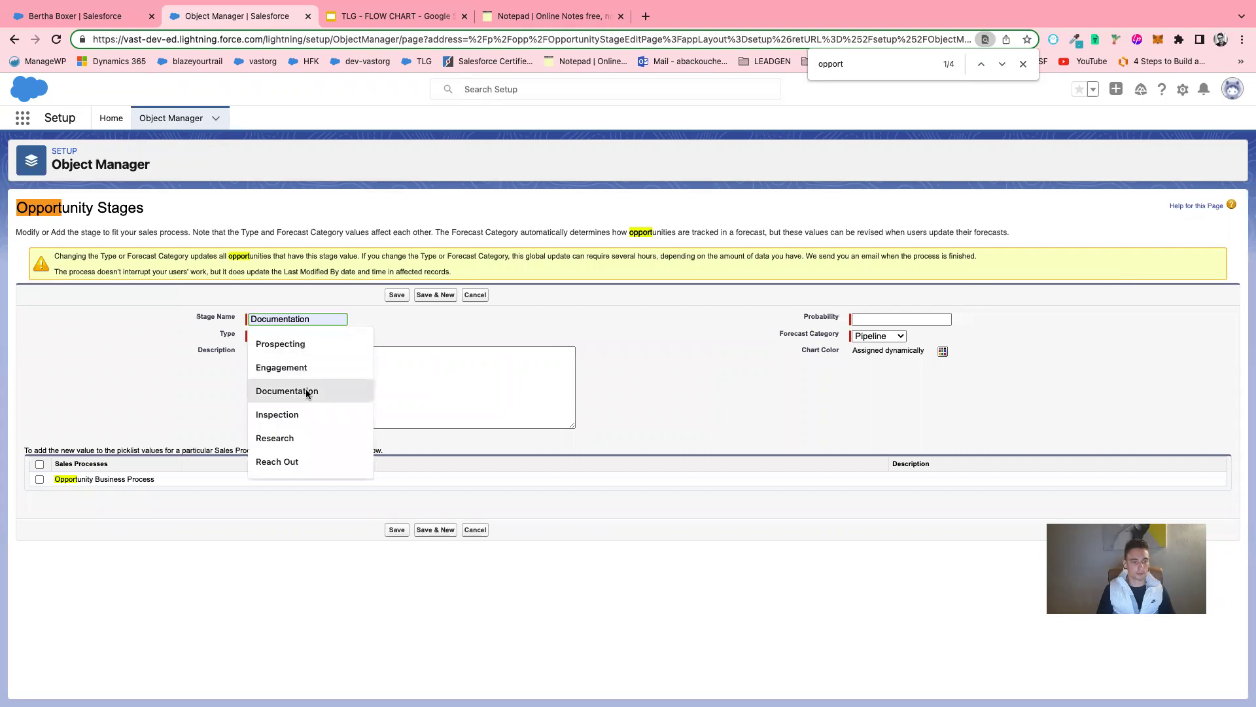
{"action": "left_click", "coordinate": [304, 419]}
{"action": "left_click", "coordinate": [40, 463]}
{"action": "left_click", "coordinate": [916, 320]}
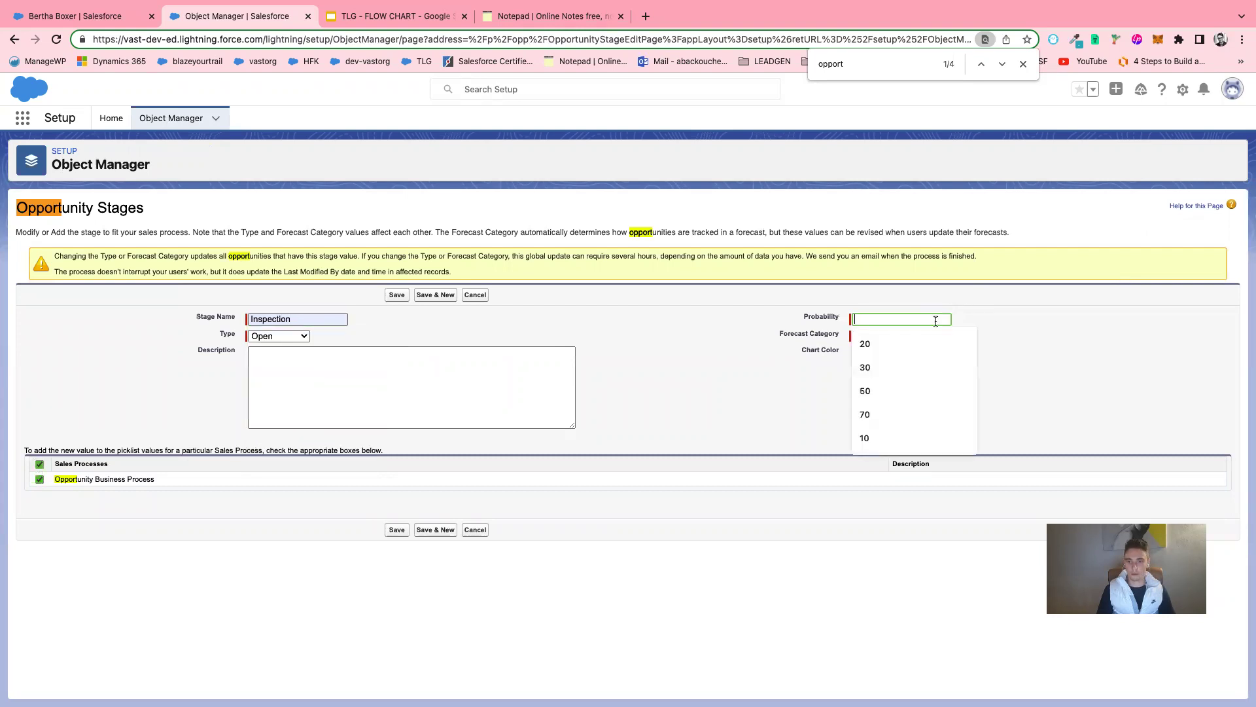
{"action": "left_click", "coordinate": [901, 395]}
{"action": "left_click", "coordinate": [428, 529]}
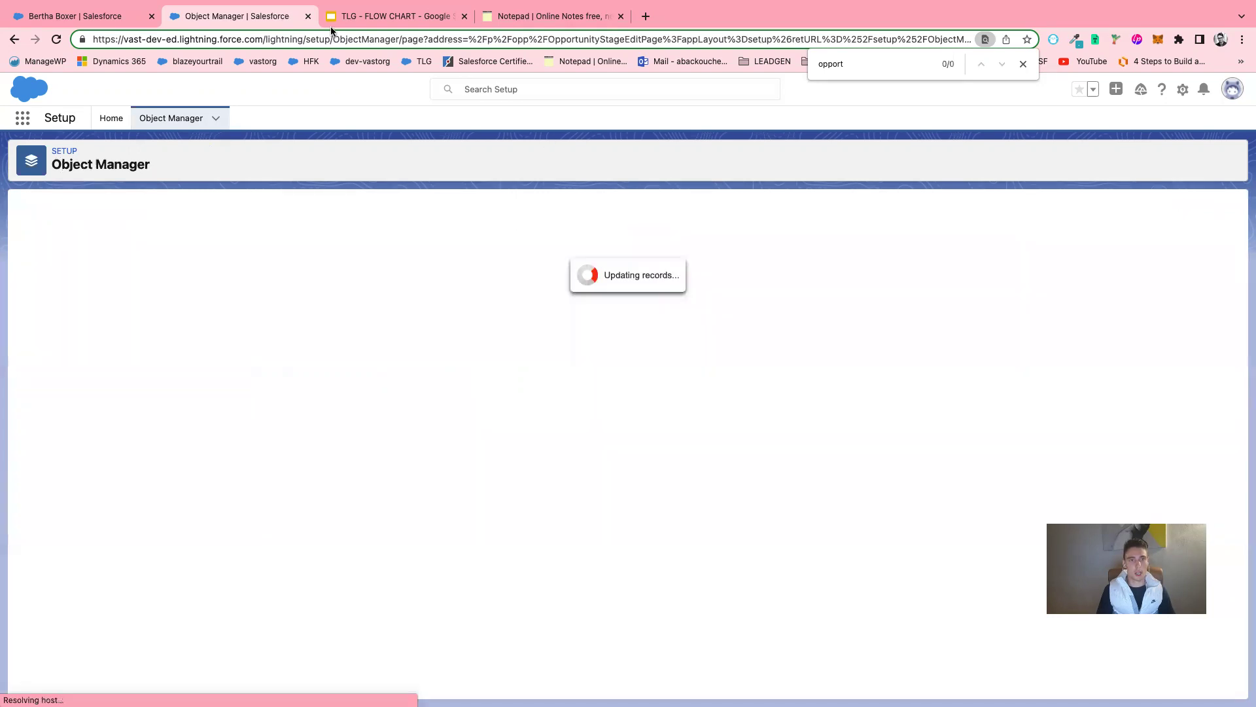
Step: Check the flow chart's last stage and save an open stage named Negociation with probability 70 for all sales processes
{"action": "left_click", "coordinate": [334, 19]}
{"action": "left_click", "coordinate": [245, 16]}
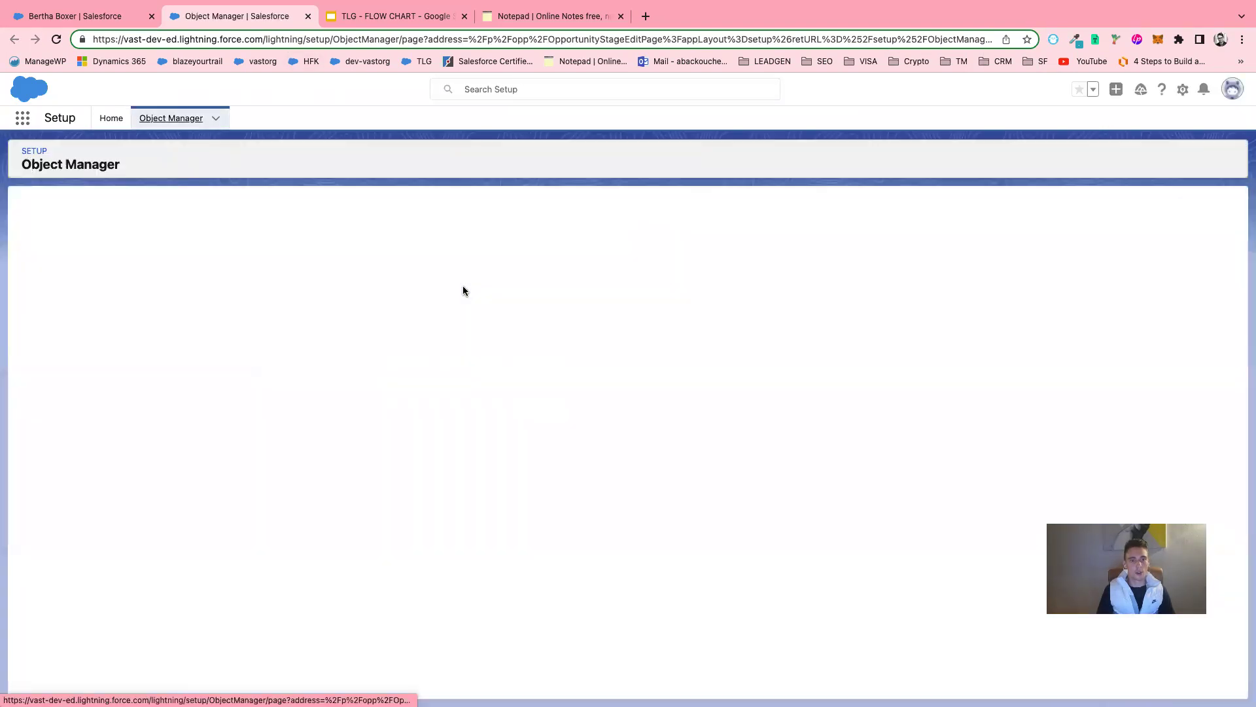
{"action": "left_click", "coordinate": [457, 17]}
{"action": "left_click", "coordinate": [275, 16]}
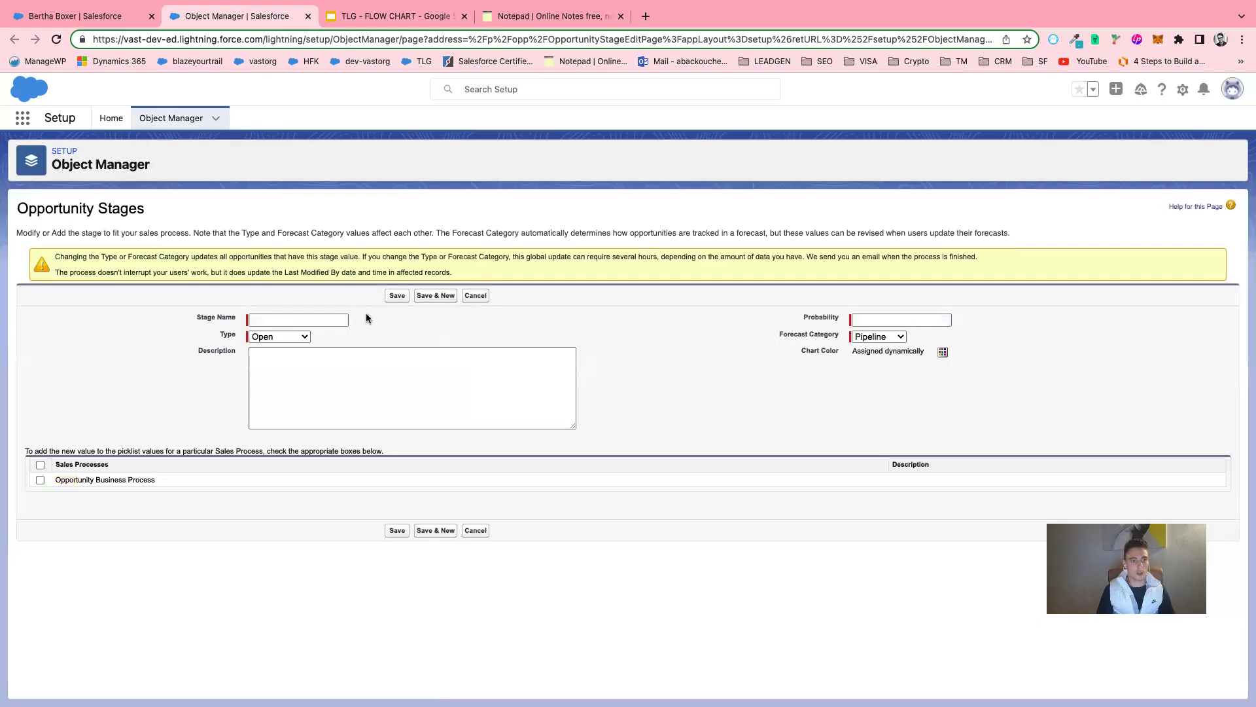
{"action": "left_click", "coordinate": [323, 319]}
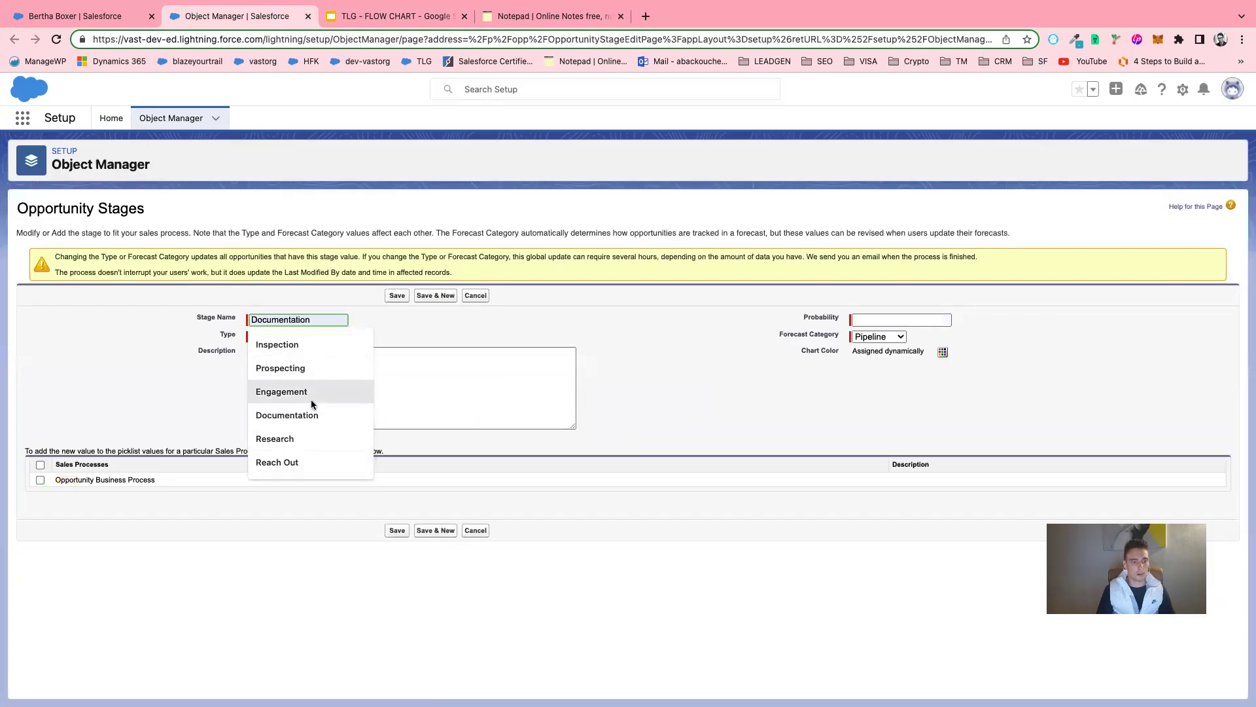
{"action": "type", "text": "ne"}
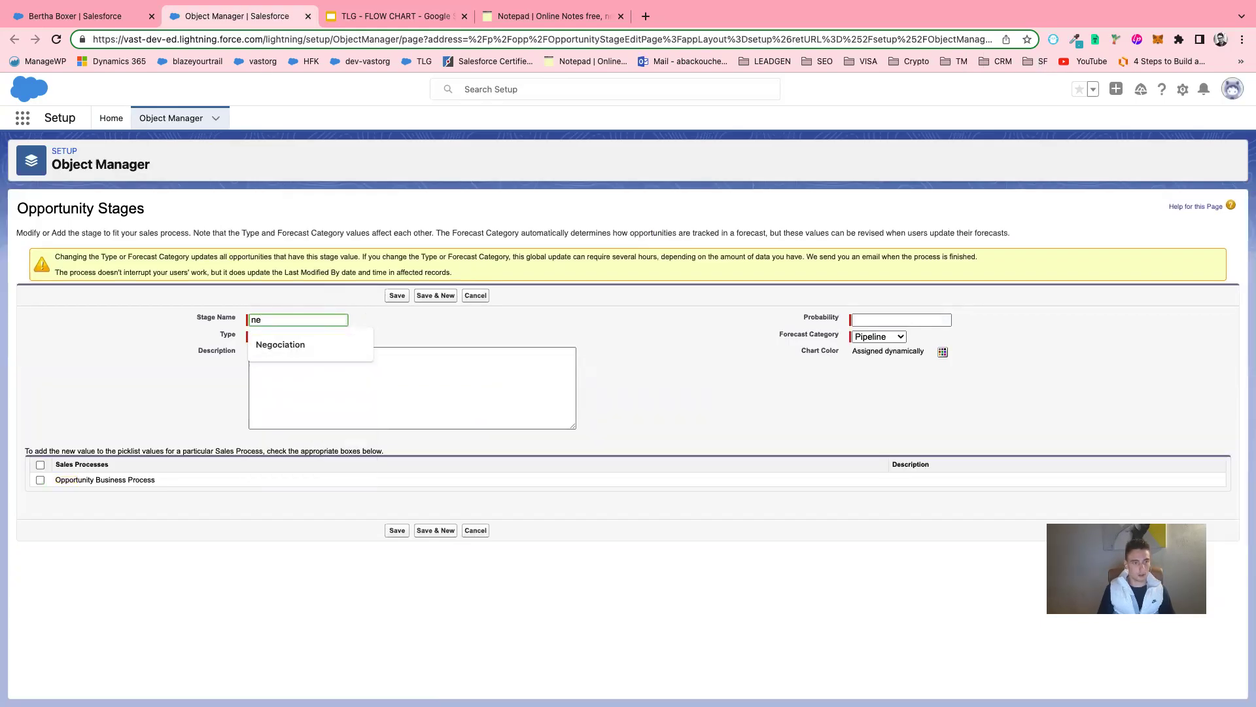
{"action": "left_click", "coordinate": [280, 345]}
{"action": "left_click", "coordinate": [945, 320]}
{"action": "left_click", "coordinate": [910, 414]}
{"action": "left_click", "coordinate": [40, 466]}
{"action": "left_click", "coordinate": [396, 530]}
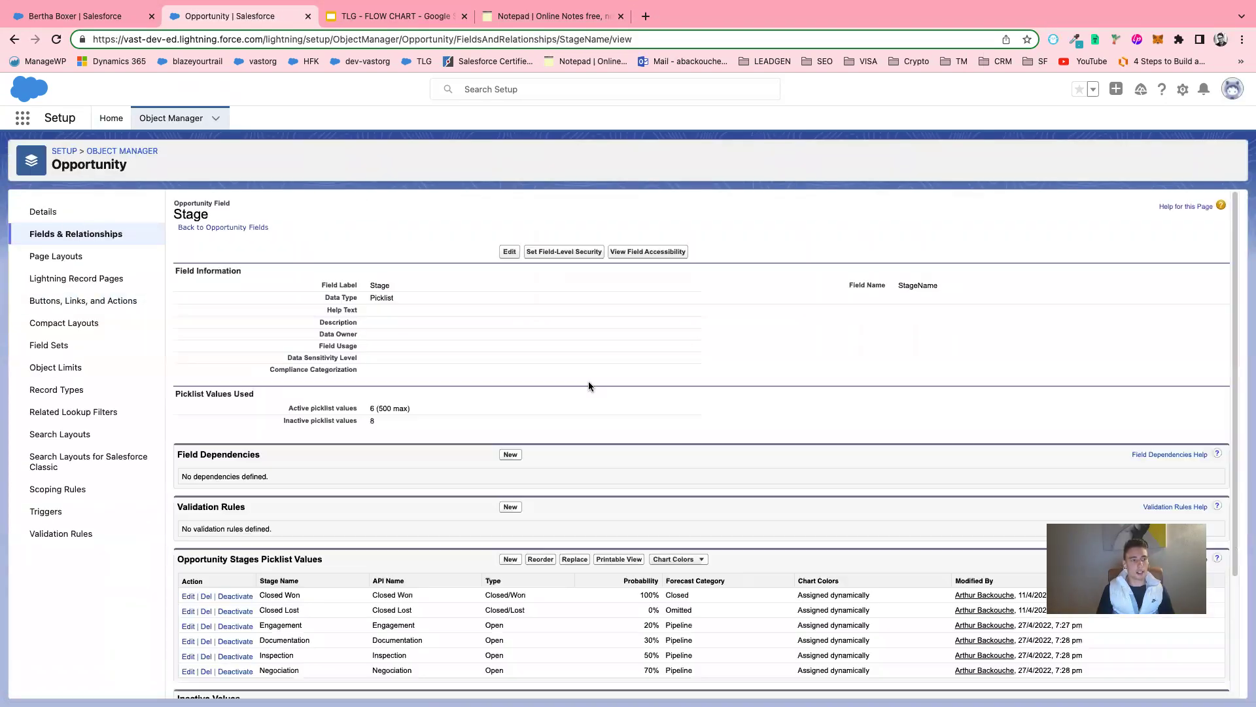
Step: Review the active and inactive stage values, and examine the Prospecting Stage and Engagement Stage slides of the flow chart
{"action": "scroll", "coordinate": [575, 429], "scroll_direction": "down", "scroll_amount": 4}
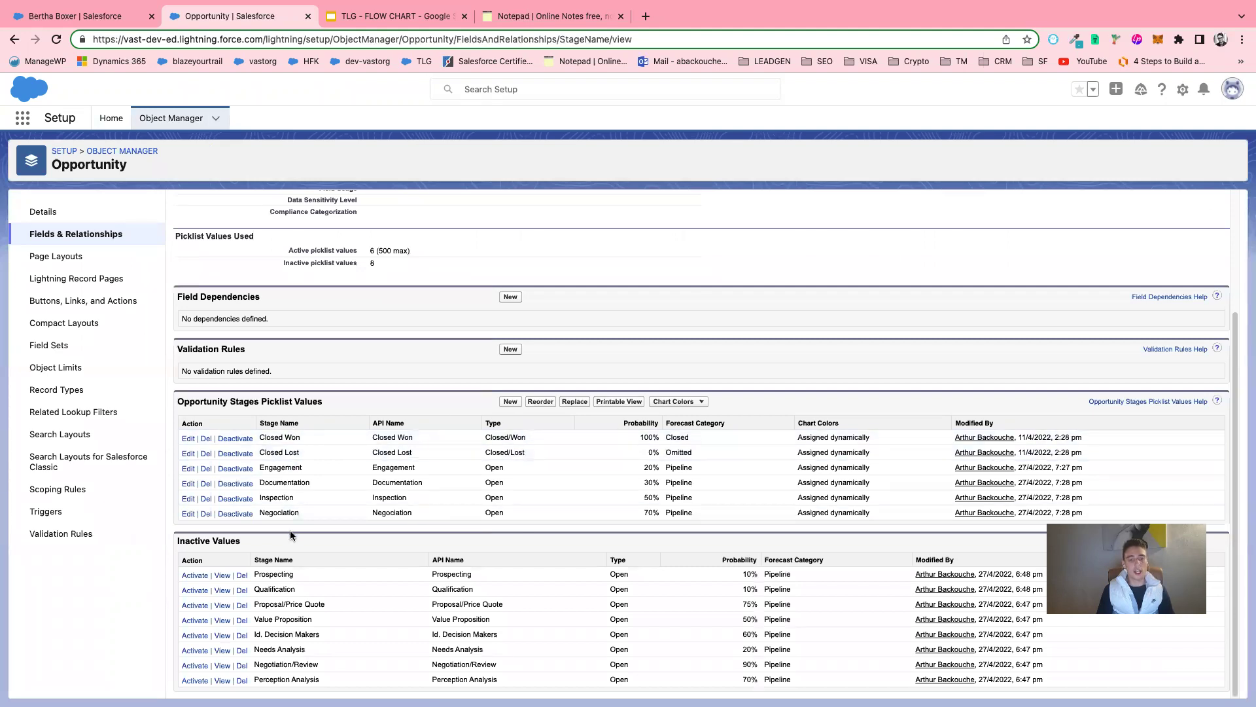
{"action": "left_click", "coordinate": [358, 20]}
{"action": "key", "text": "Down"}
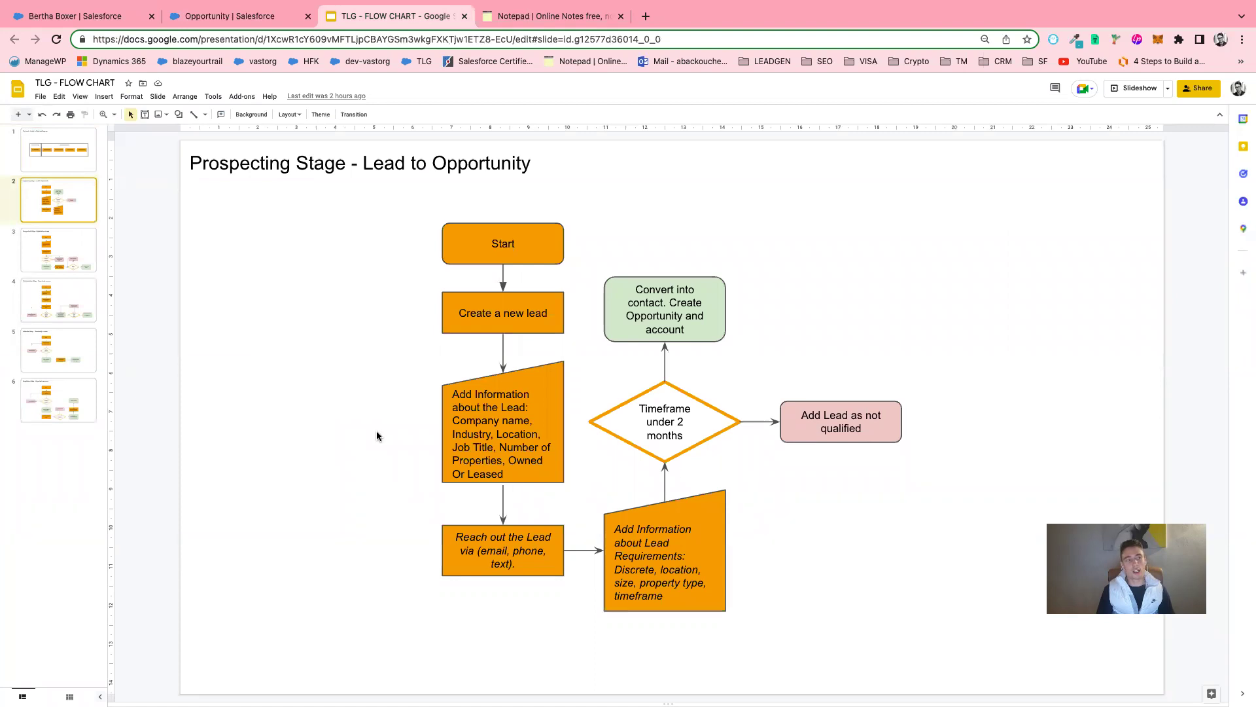
{"action": "left_click", "coordinate": [36, 147]}
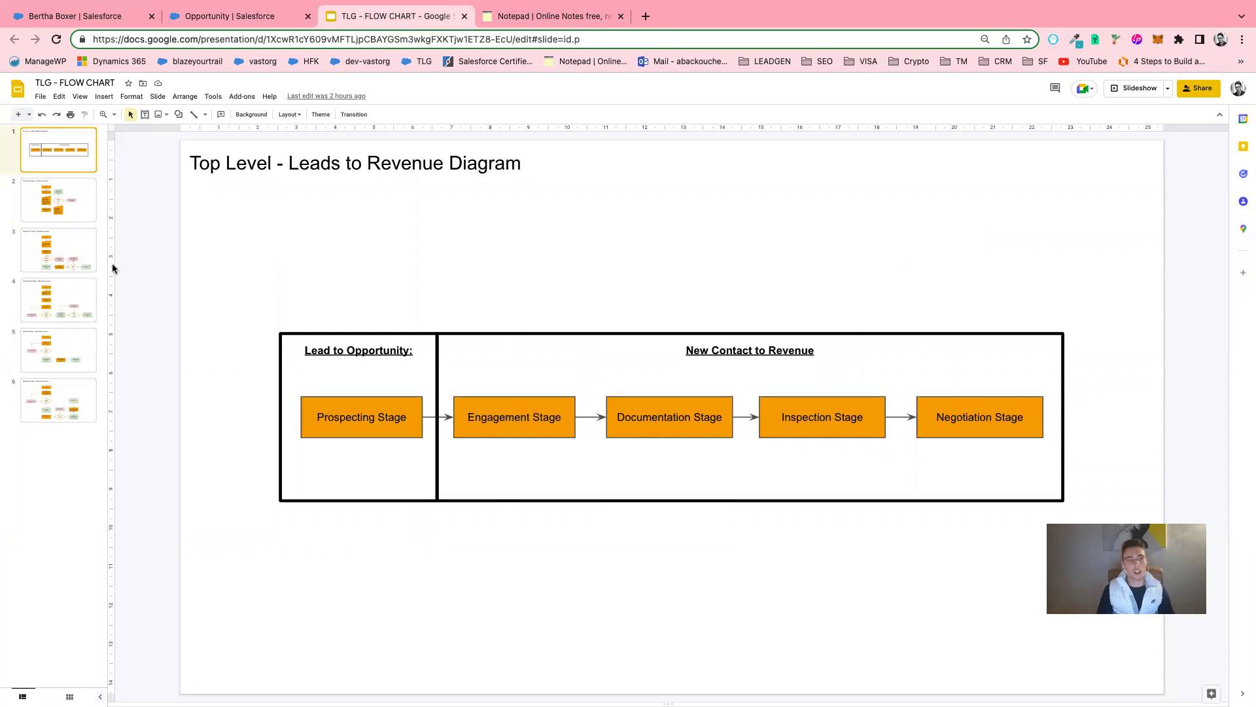
{"action": "left_click", "coordinate": [66, 216]}
{"action": "left_click", "coordinate": [69, 262]}
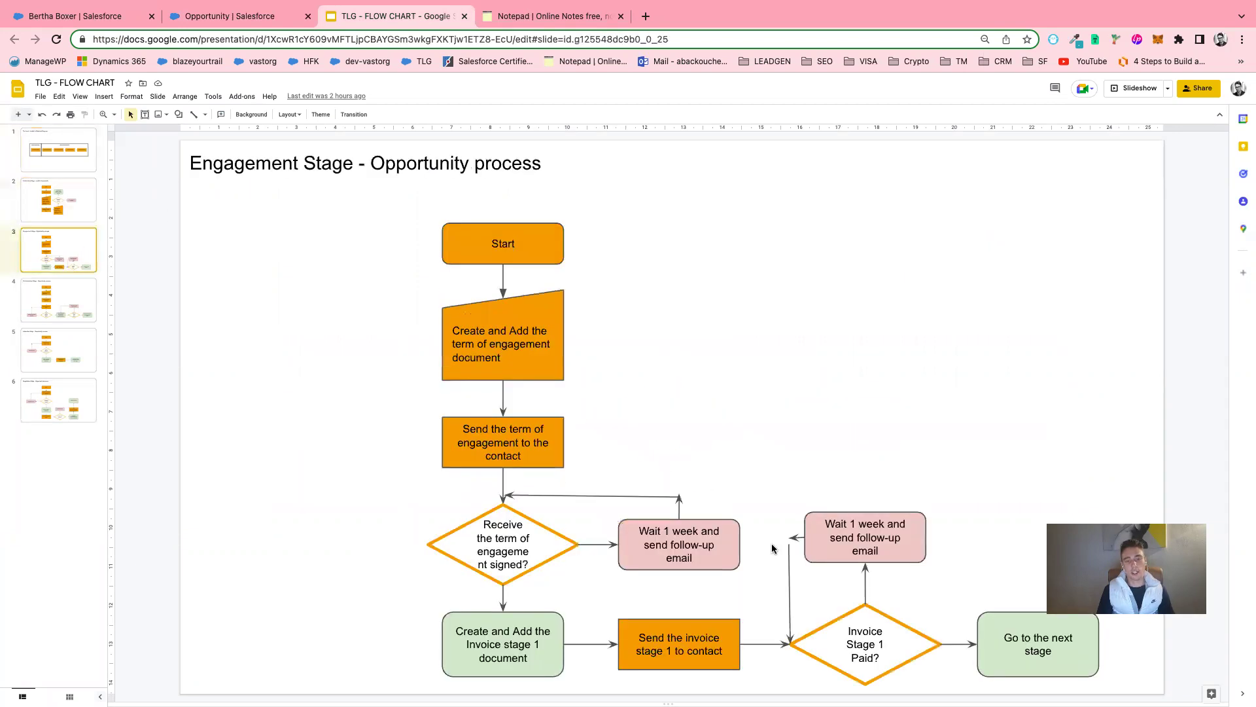
{"action": "left_click", "coordinate": [207, 52]}
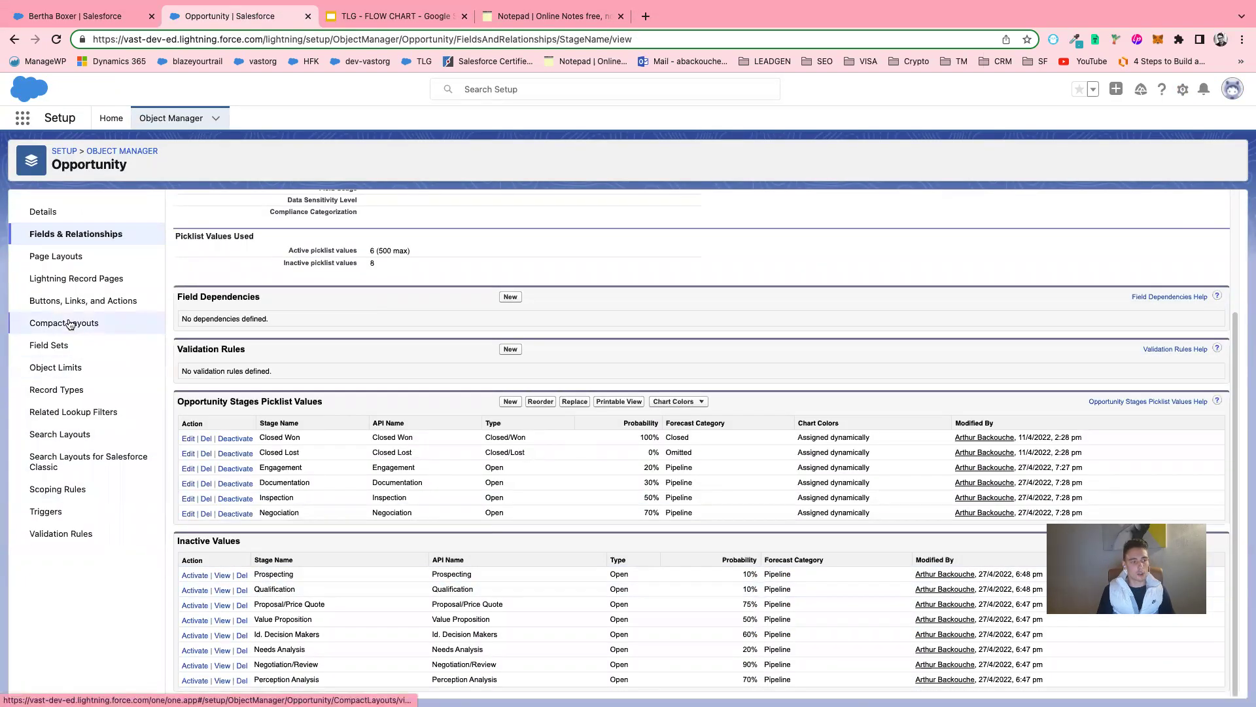
Step: Start a new custom field on the Opportunity object with the Picklist data type
{"action": "left_click", "coordinate": [89, 235]}
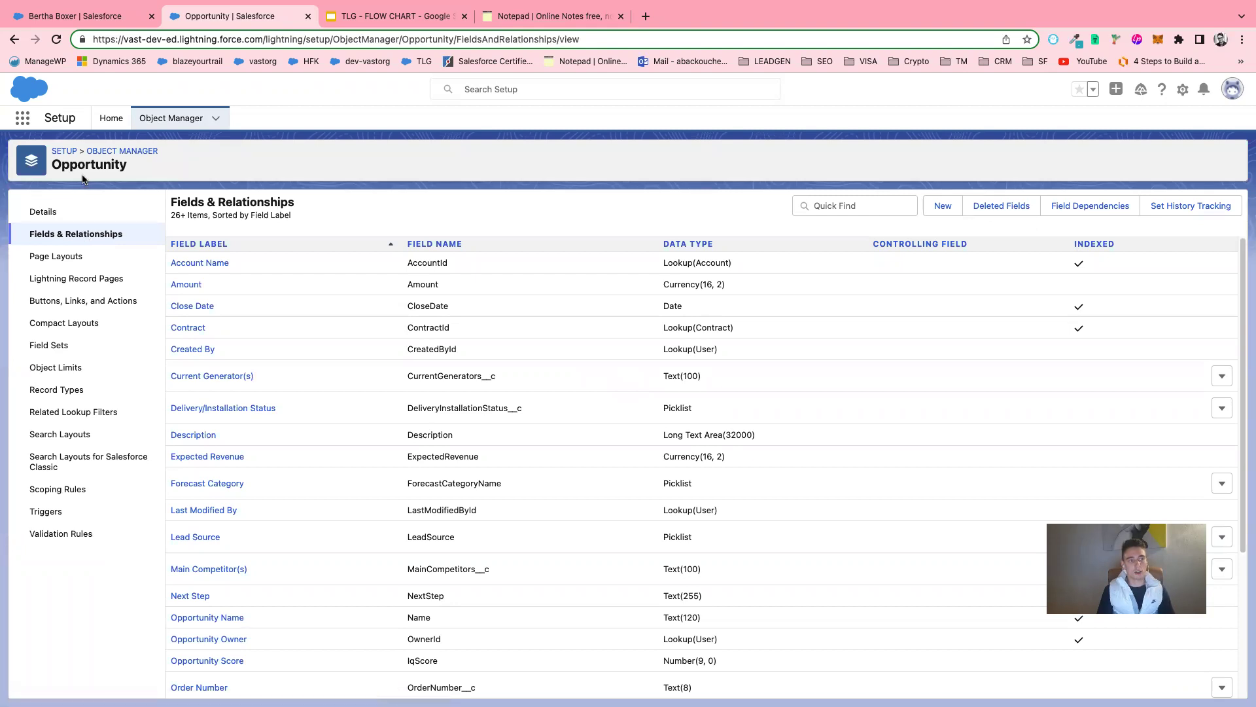
{"action": "scroll", "coordinate": [373, 454], "scroll_direction": "down", "scroll_amount": 5}
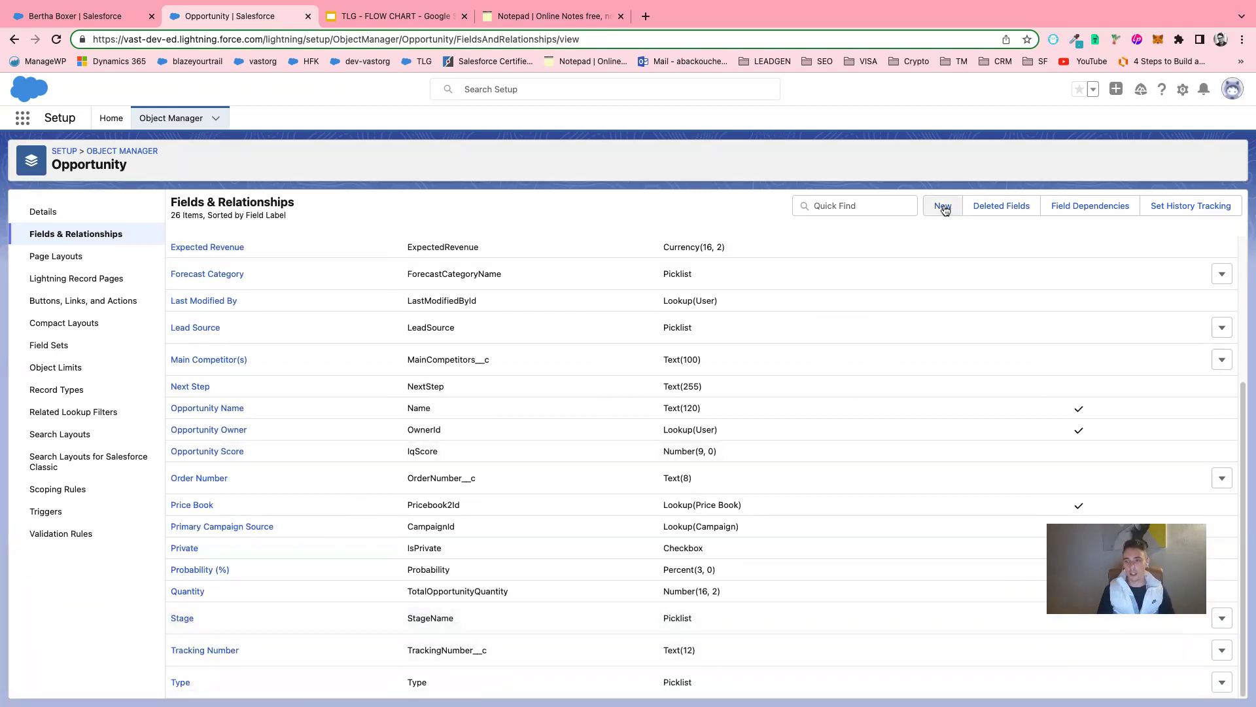
{"action": "left_click", "coordinate": [943, 206]}
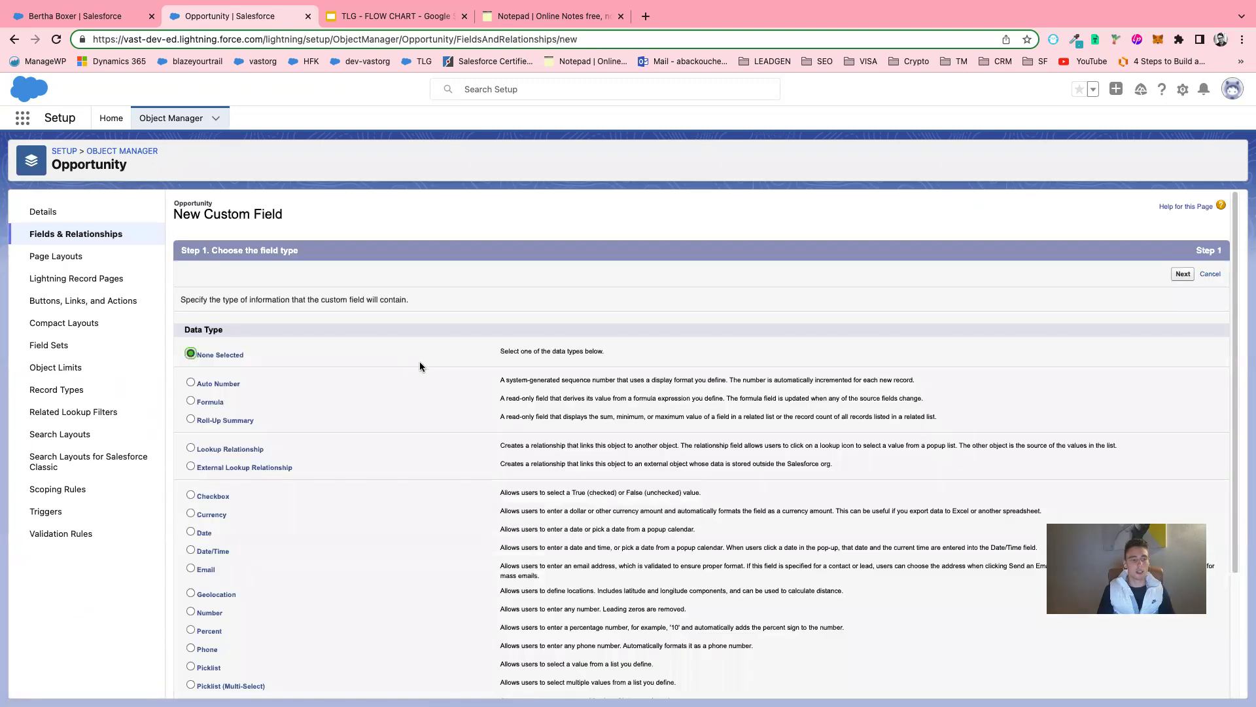
{"action": "scroll", "coordinate": [349, 467], "scroll_direction": "down", "scroll_amount": 3}
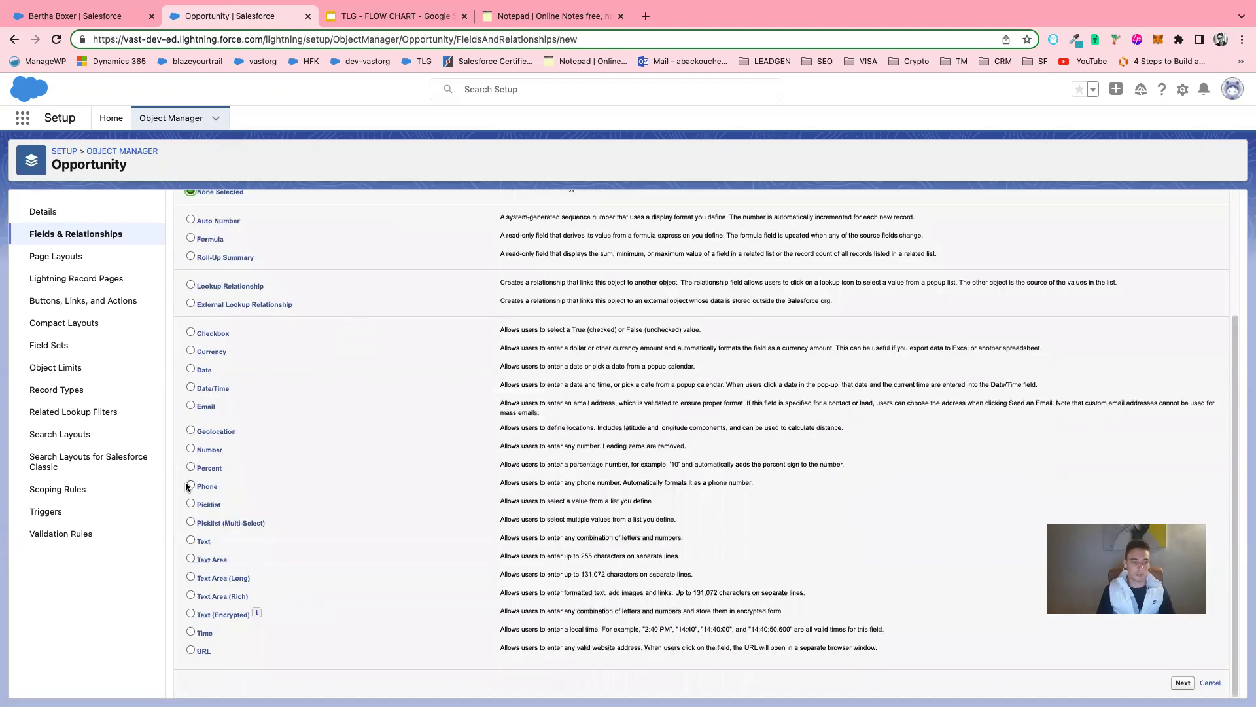
{"action": "left_click", "coordinate": [191, 504]}
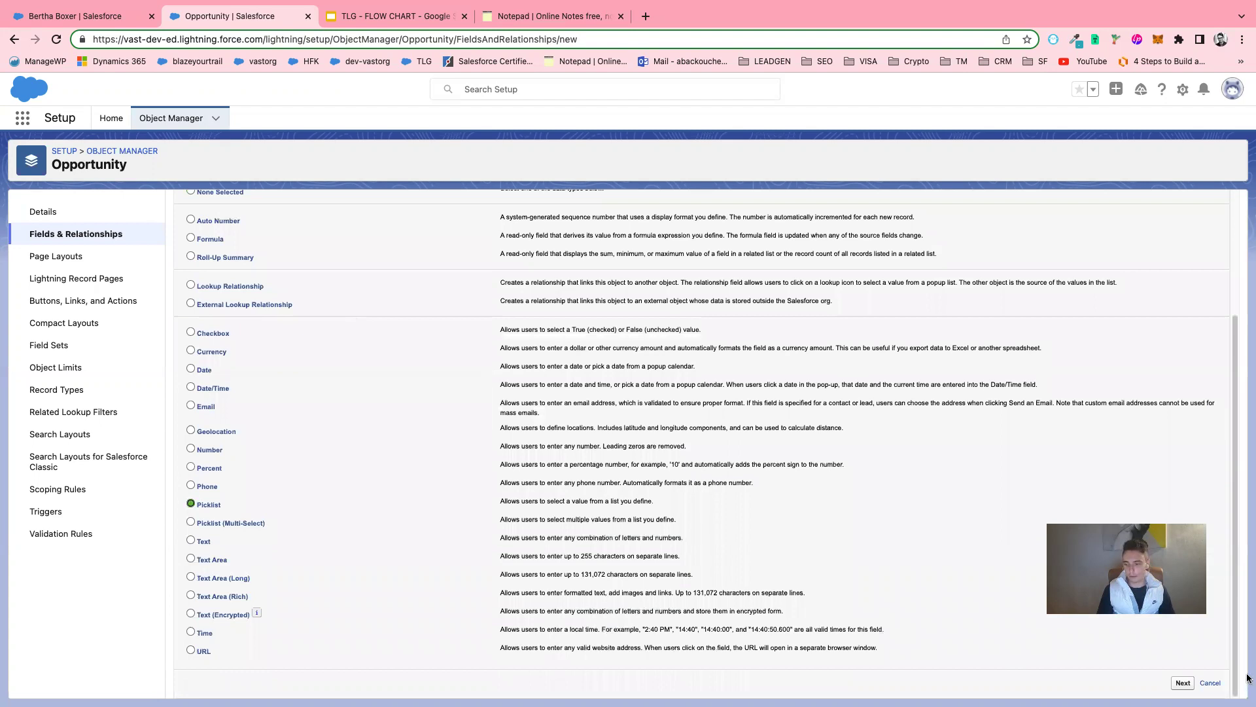
{"action": "left_click", "coordinate": [1178, 683]}
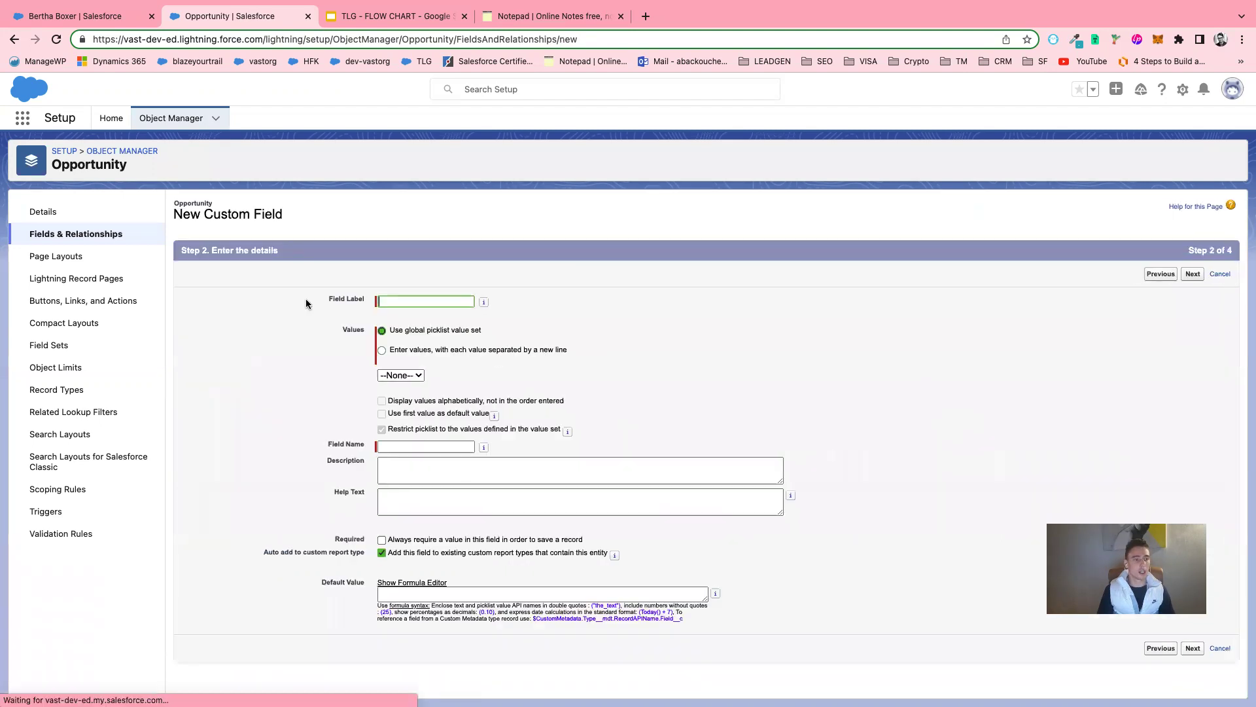
Step: Label the new picklist field Sub stage and choose to enter its values manually, each on a new line
{"action": "left_click", "coordinate": [400, 298]}
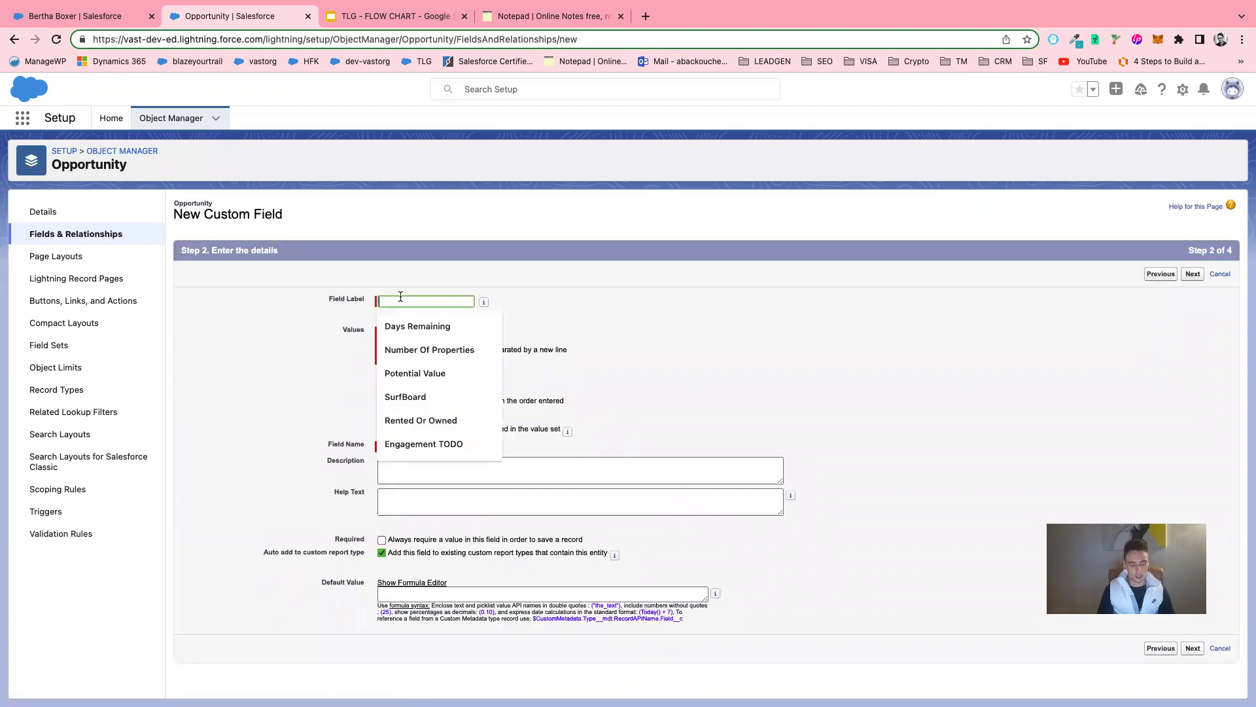
{"action": "type", "text": "Sub stage"}
{"action": "left_click", "coordinate": [394, 331]}
{"action": "left_click", "coordinate": [319, 370]}
{"action": "left_click", "coordinate": [382, 351]}
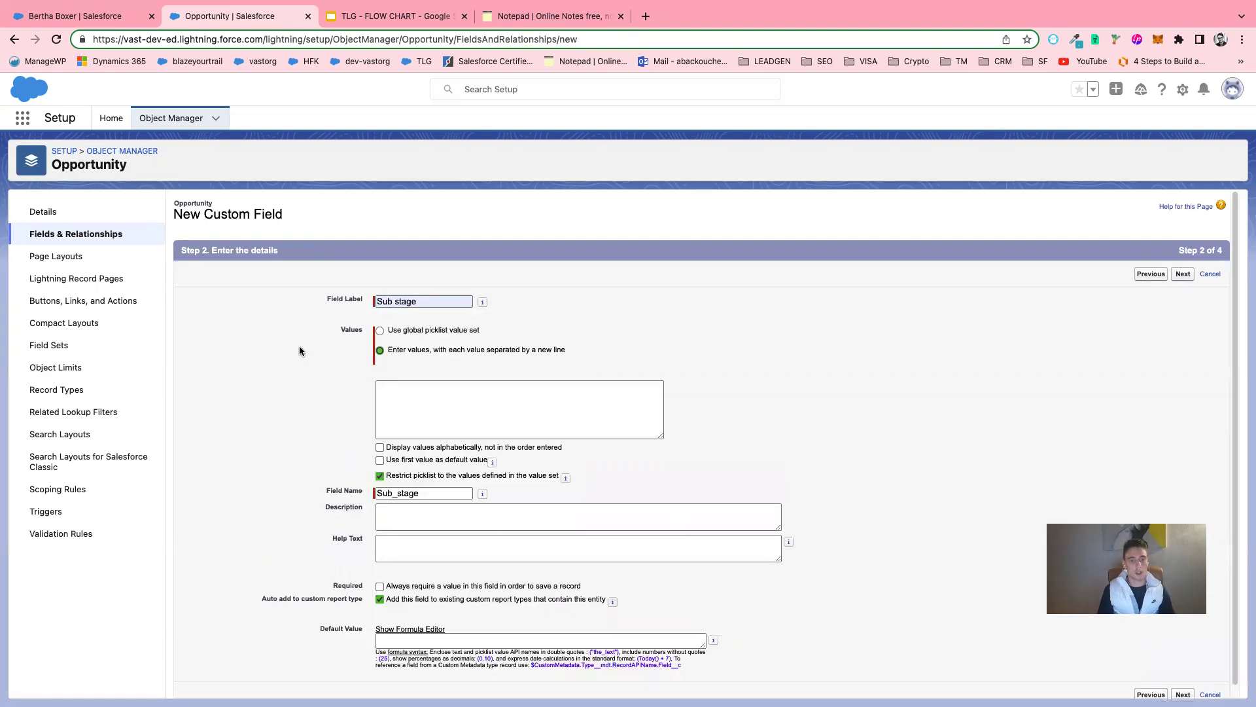
Step: Fill the Sub stage values with the six Engagement tasks from the online notepad and continue to field-level security
{"action": "left_click", "coordinate": [391, 19]}
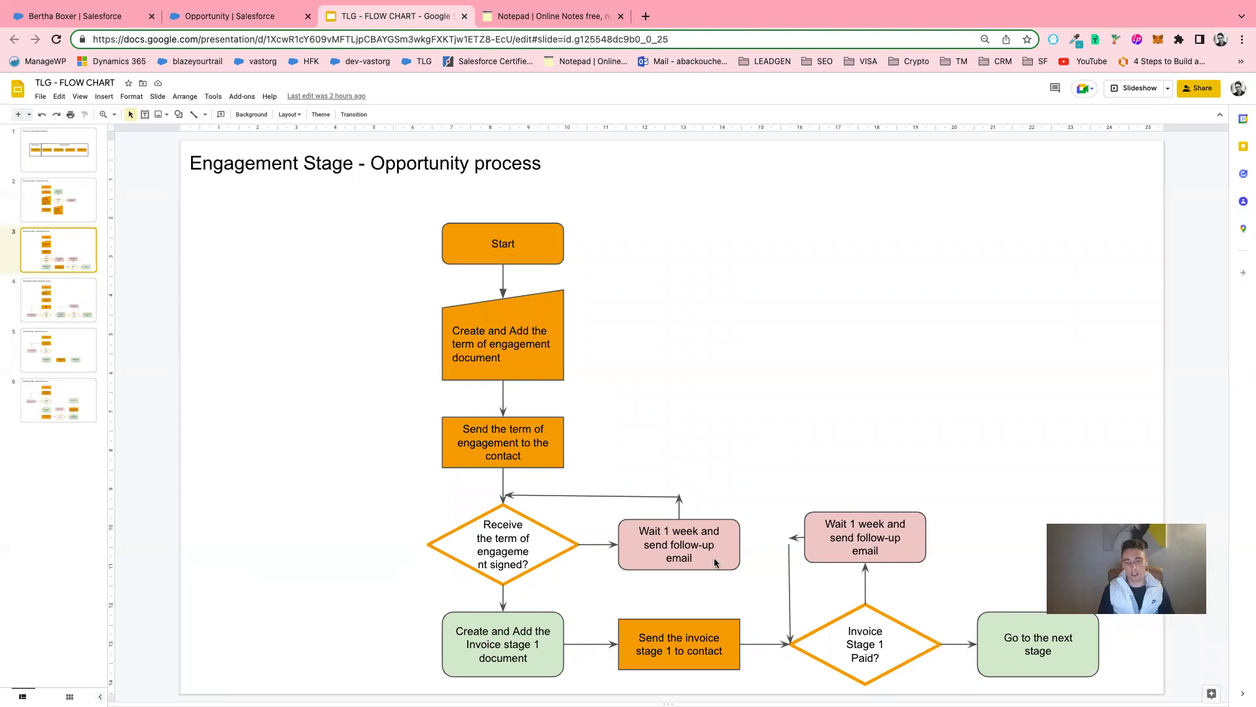
{"action": "left_click", "coordinate": [544, 20]}
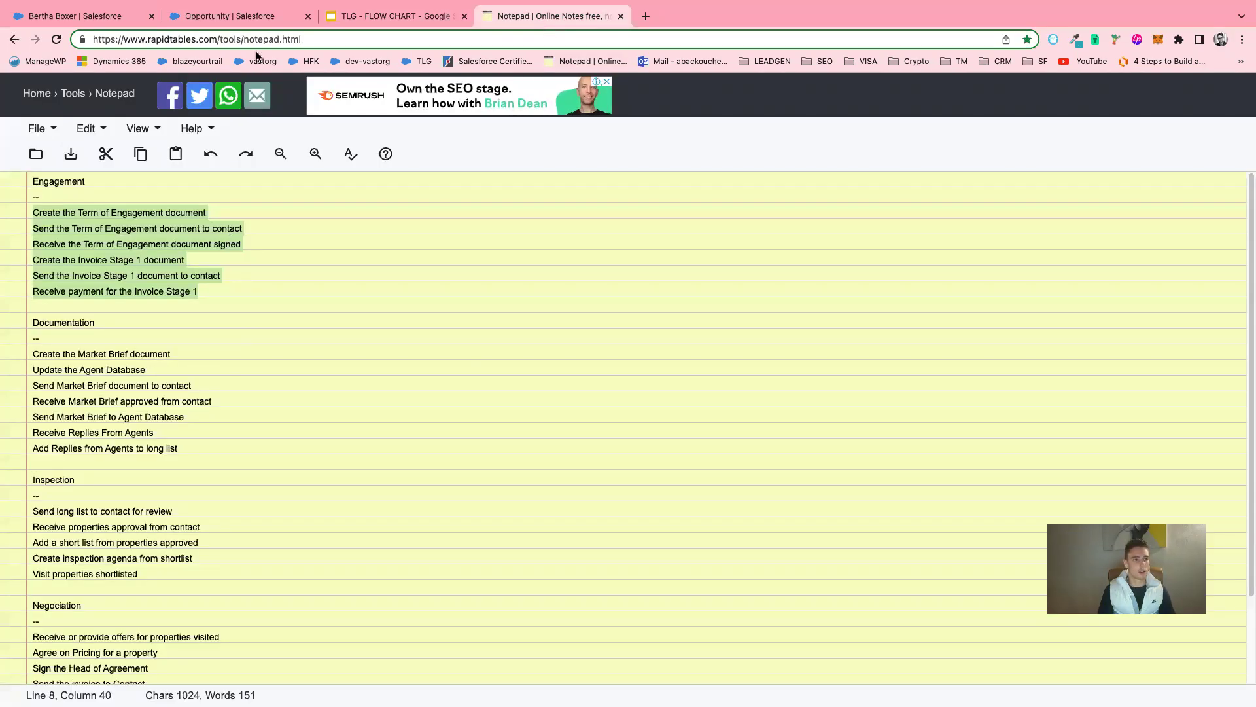
{"action": "left_click", "coordinate": [260, 9]}
{"action": "left_click", "coordinate": [388, 404]}
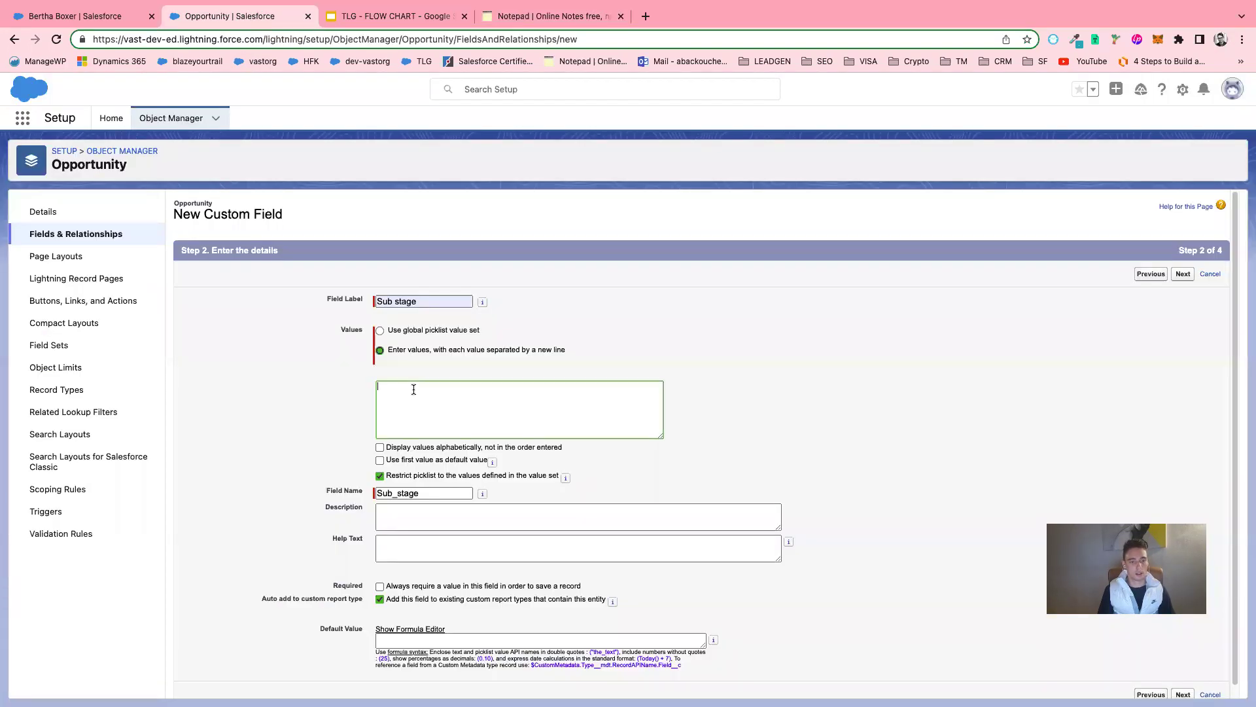
{"action": "type", "text": "Create the Term of Engagement document Send the Term of Engagement document to contact Receive the Term of Engagement document signed Create the Invoice Stage 1 document Send the Invoice Stage 1 document to contact Receive payment for the Invoice Stage 1"}
{"action": "left_click", "coordinate": [285, 421]}
{"action": "scroll", "coordinate": [305, 467], "scroll_direction": "down", "scroll_amount": 1}
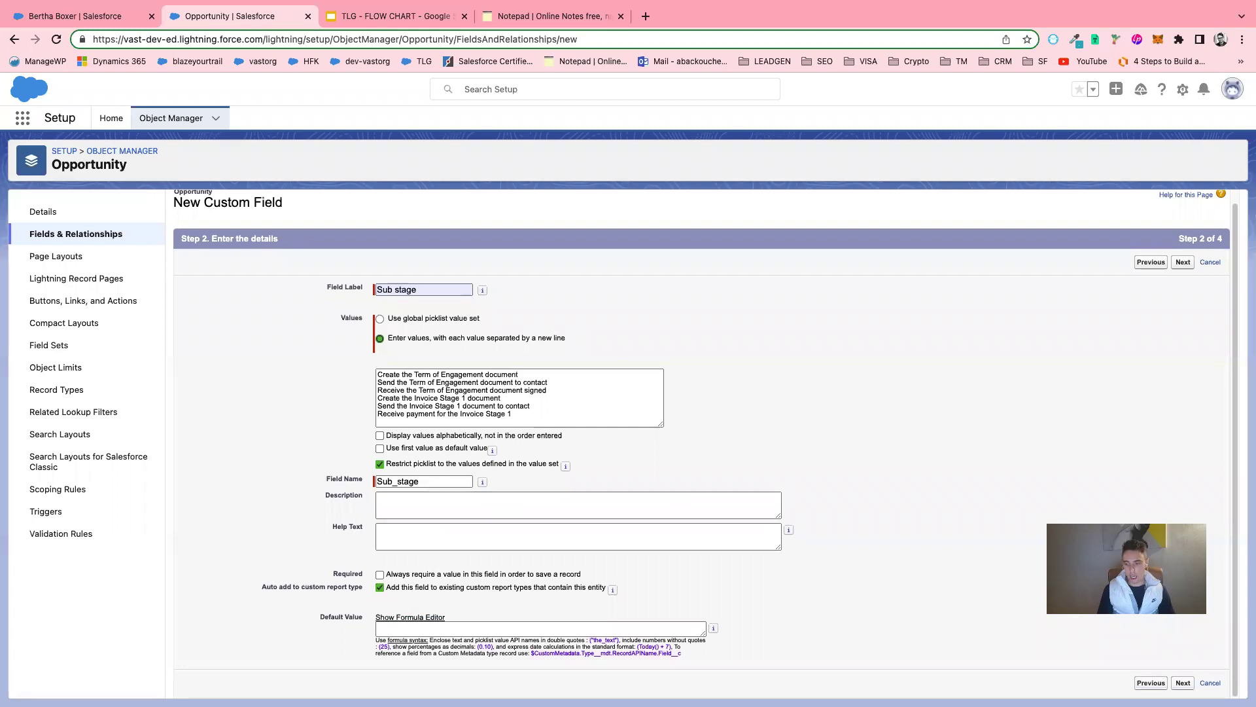
{"action": "left_click", "coordinate": [1181, 683]}
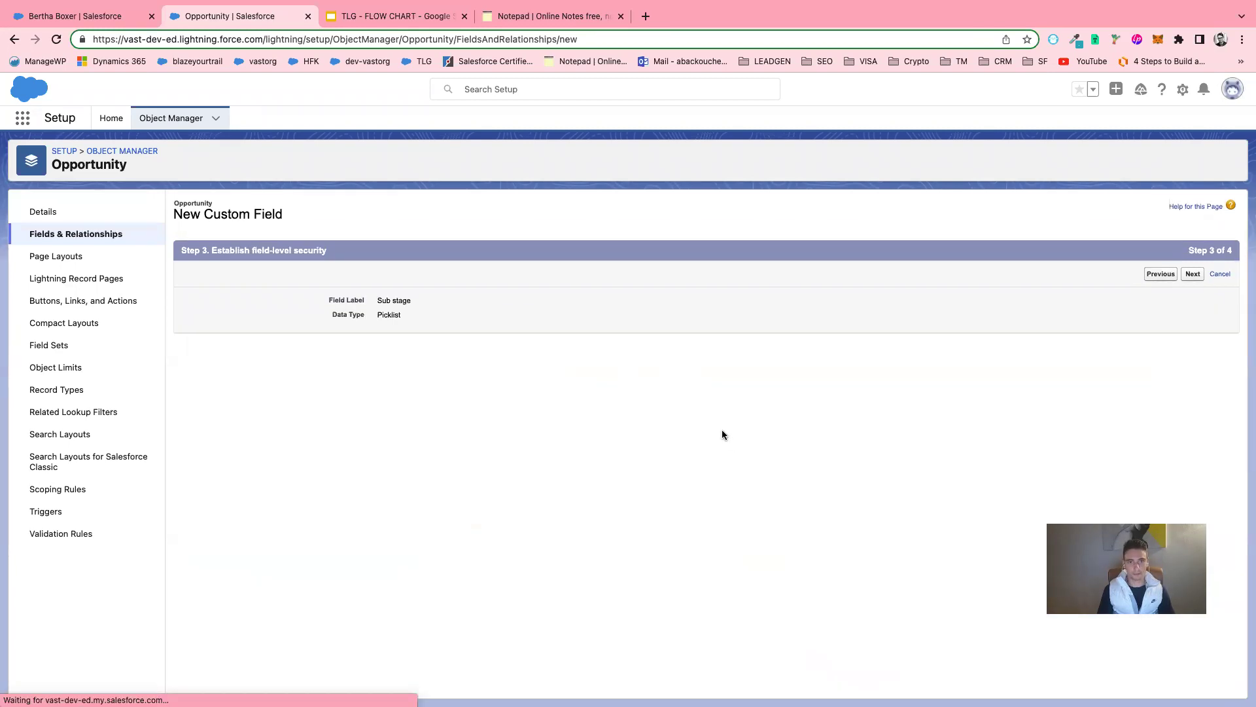
Step: Make the Sub stage field visible to all profiles and save it with all Opportunity page layouts included
{"action": "scroll", "coordinate": [658, 517], "scroll_direction": "down", "scroll_amount": 6}
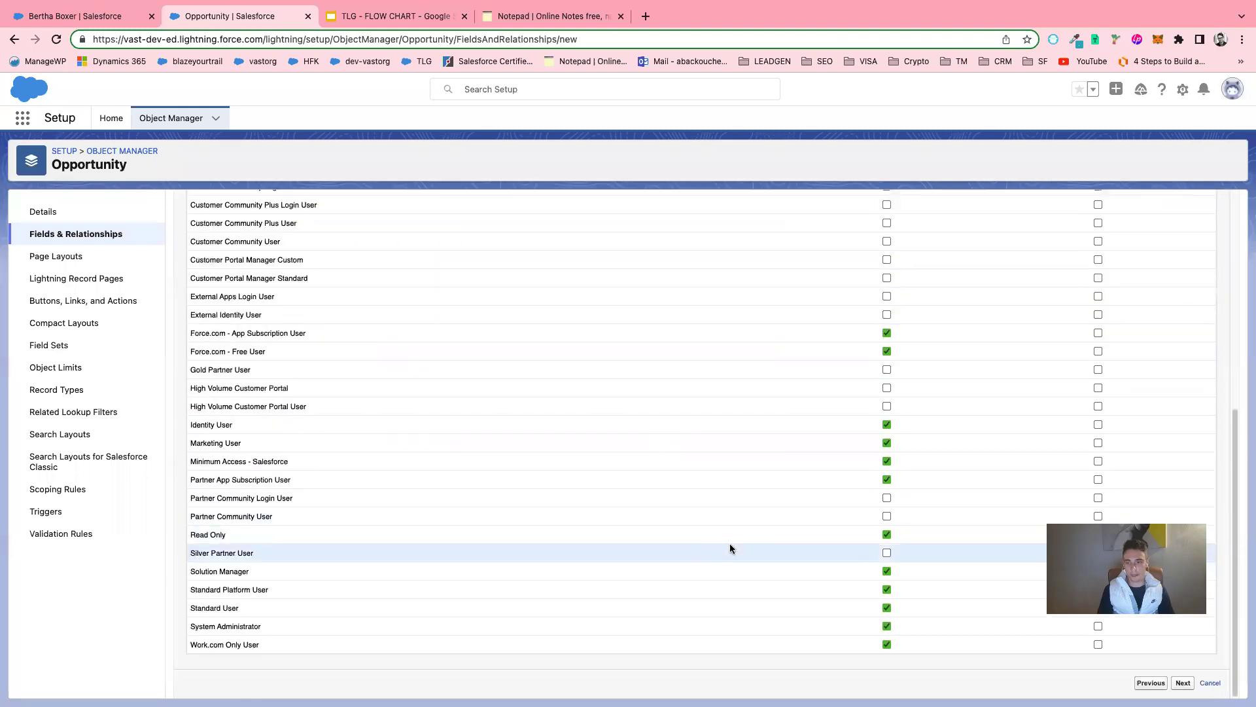
{"action": "scroll", "coordinate": [822, 413], "scroll_direction": "up", "scroll_amount": 5}
{"action": "left_click", "coordinate": [875, 353]}
{"action": "scroll", "coordinate": [928, 522], "scroll_direction": "down", "scroll_amount": 5}
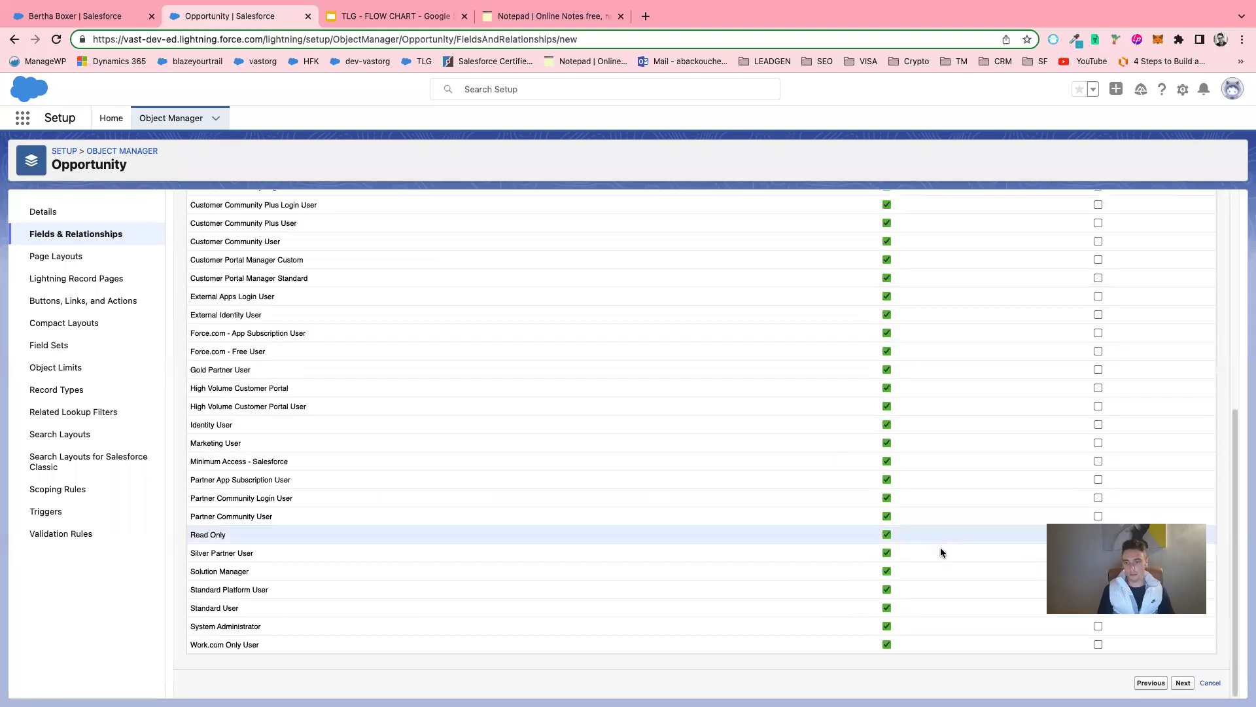
{"action": "left_click", "coordinate": [1182, 683]}
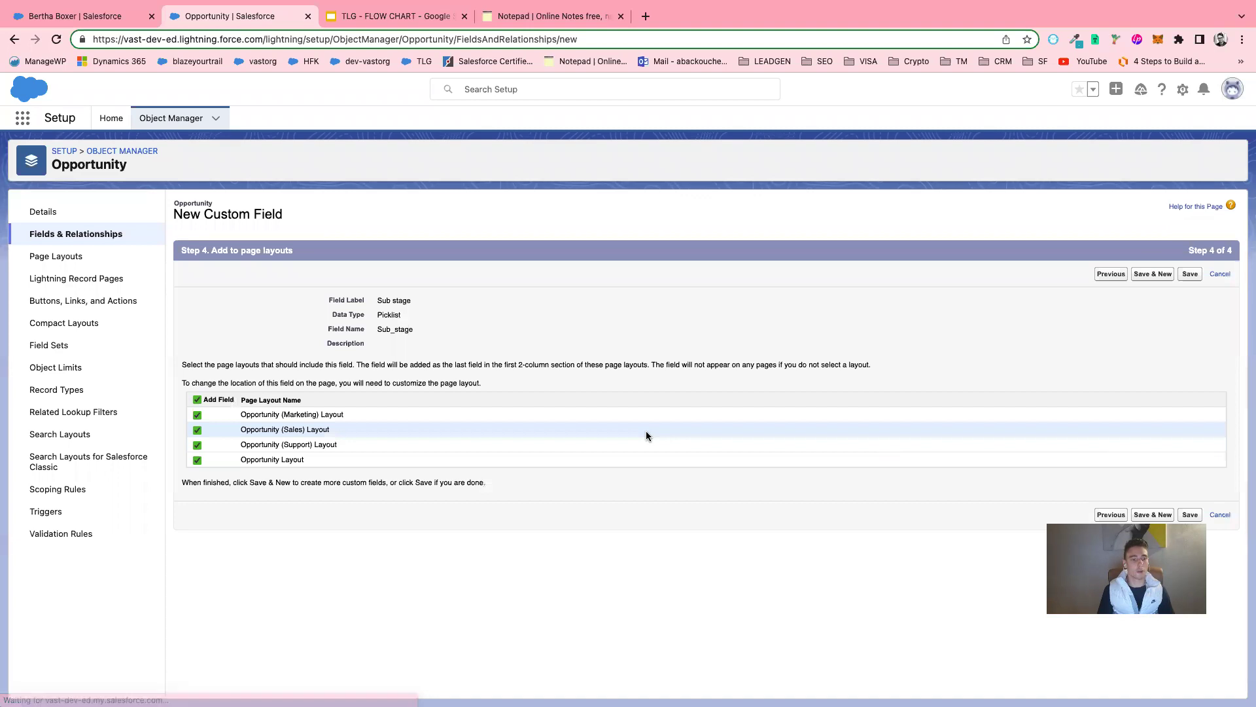
{"action": "left_click", "coordinate": [1184, 513]}
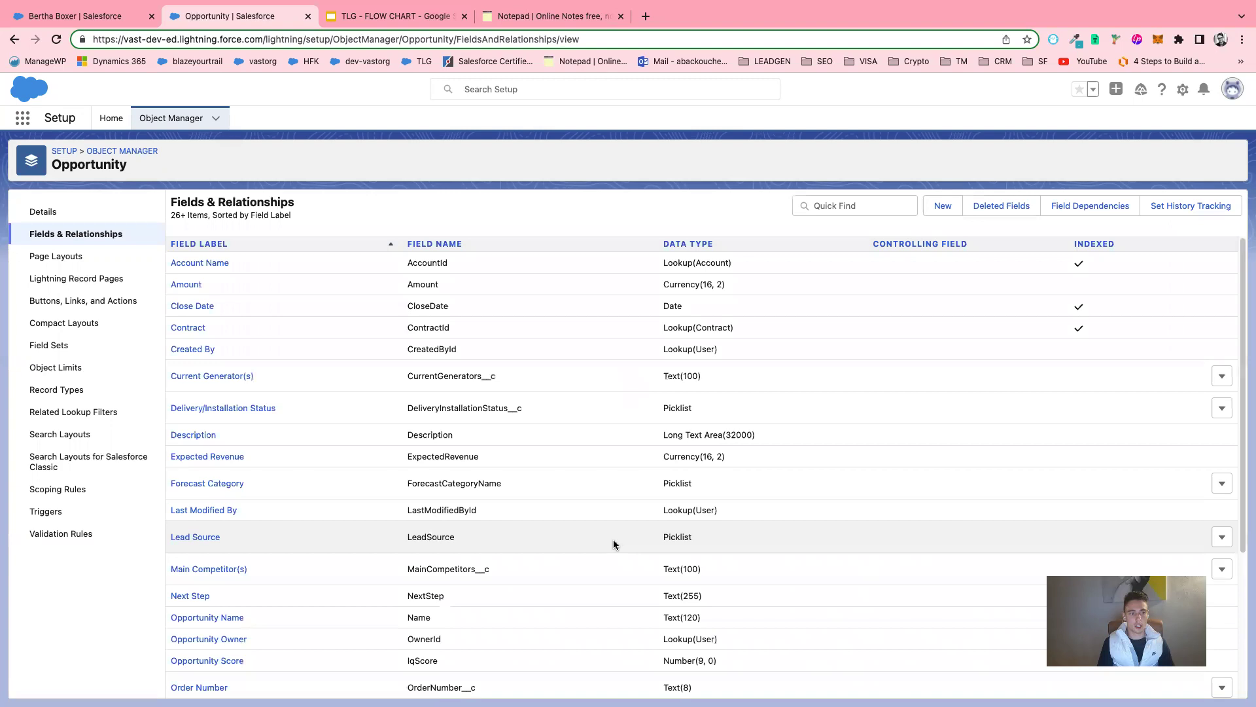
Step: Find and open the Sub stage field in the Opportunity field list, and return to the Engagement Stage flow chart
{"action": "scroll", "coordinate": [380, 497], "scroll_direction": "down", "scroll_amount": 5}
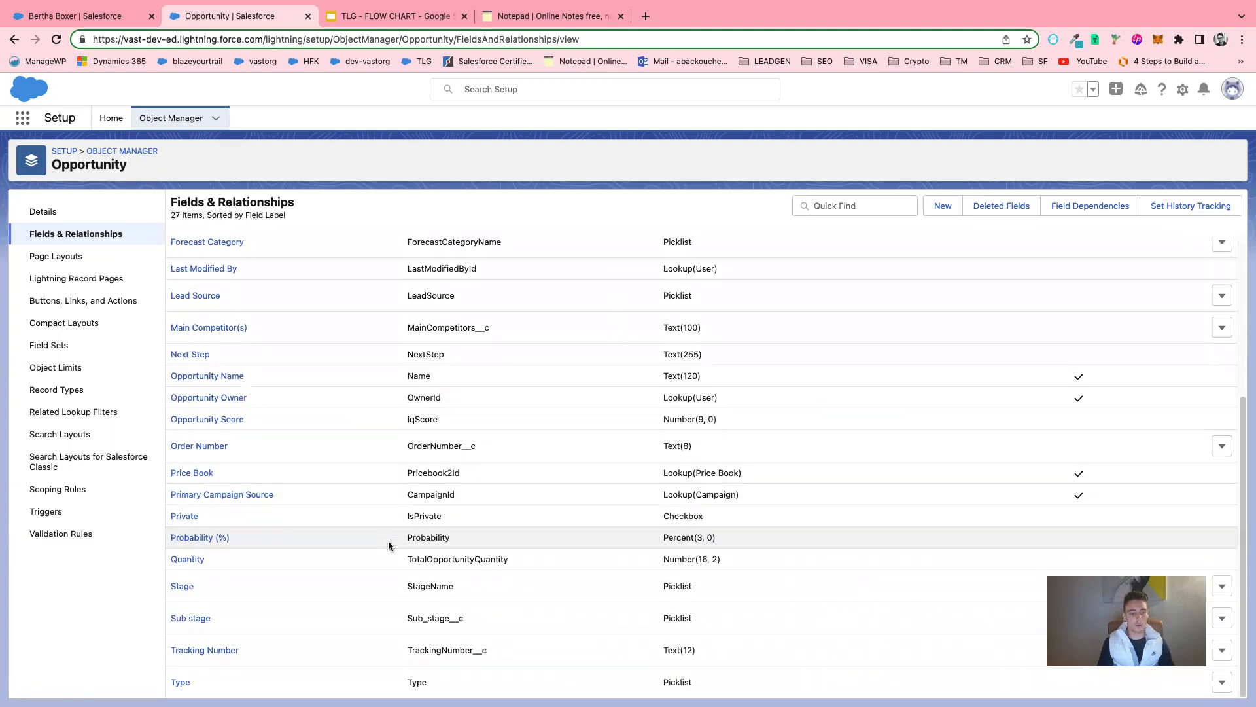
{"action": "scroll", "coordinate": [295, 563], "scroll_direction": "up", "scroll_amount": 2}
{"action": "scroll", "coordinate": [198, 582], "scroll_direction": "down", "scroll_amount": 2}
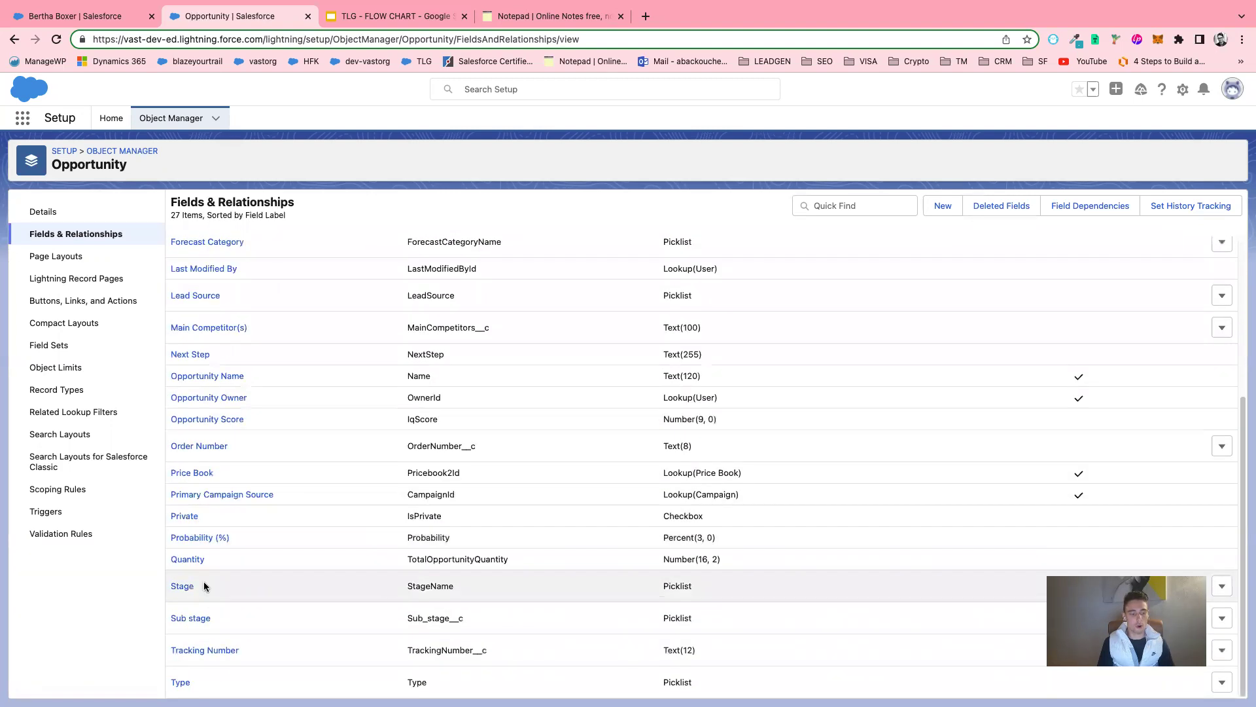
{"action": "left_click", "coordinate": [190, 617]}
{"action": "mouse_move", "coordinate": [409, 4]}
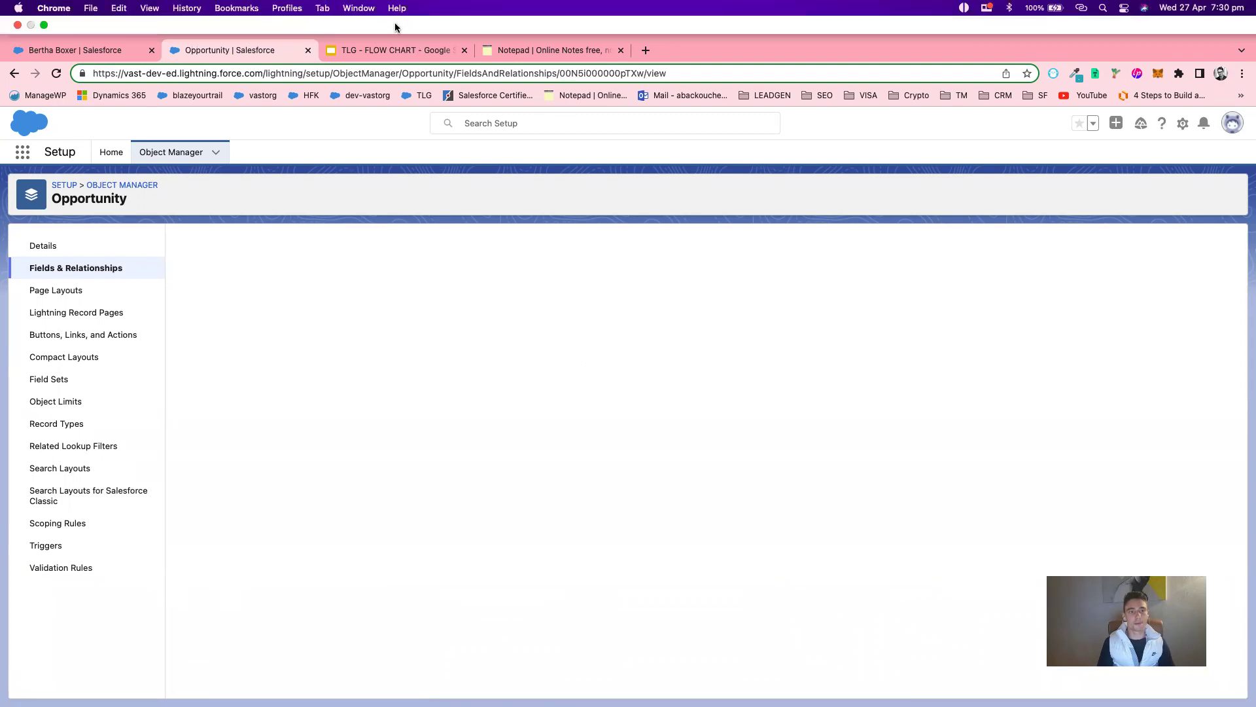
{"action": "left_click", "coordinate": [396, 50]}
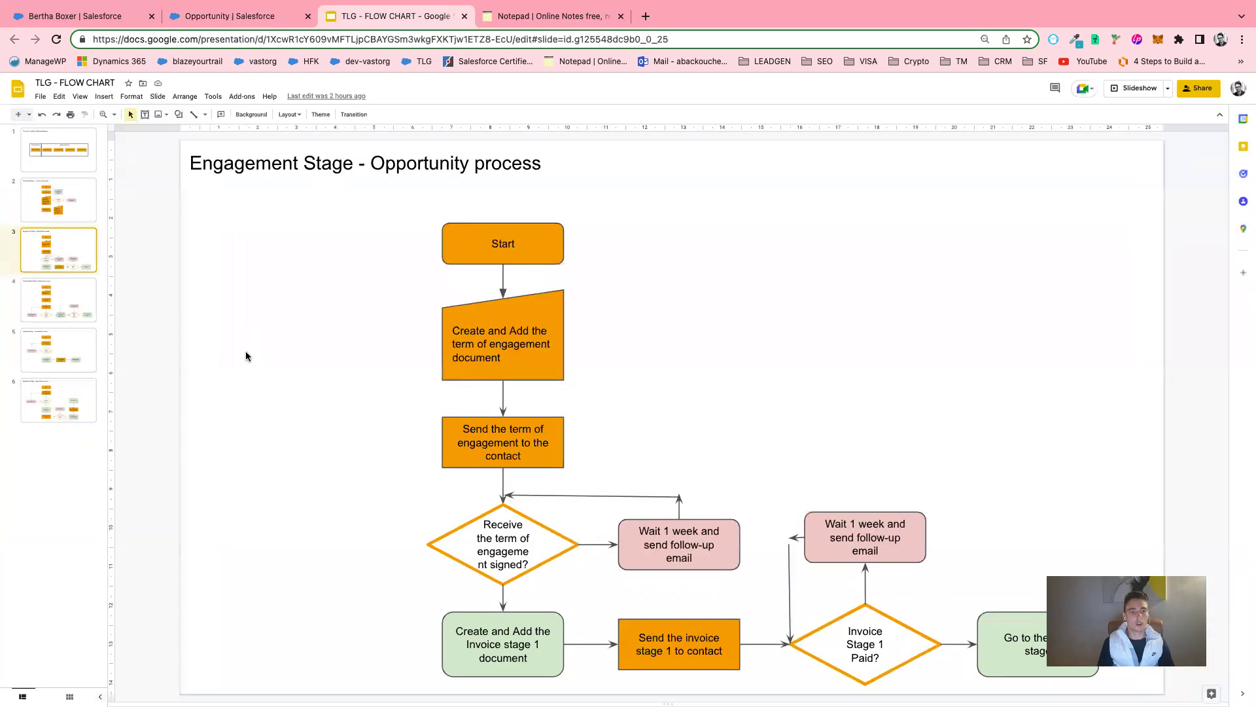
Step: Start adding new values to the Sub stage picklist and copy the seven Documentation tasks from the online notepad
{"action": "left_click", "coordinate": [59, 305]}
{"action": "left_click", "coordinate": [225, 15]}
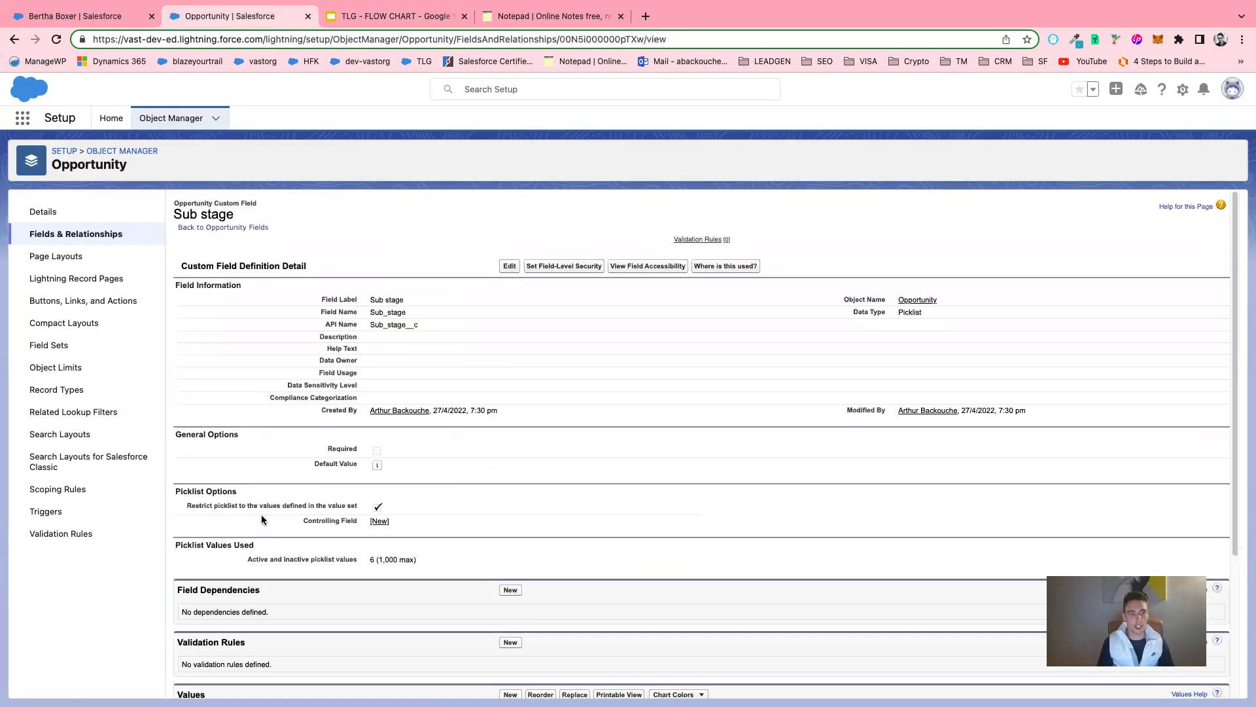
{"action": "scroll", "coordinate": [343, 527], "scroll_direction": "down", "scroll_amount": 3}
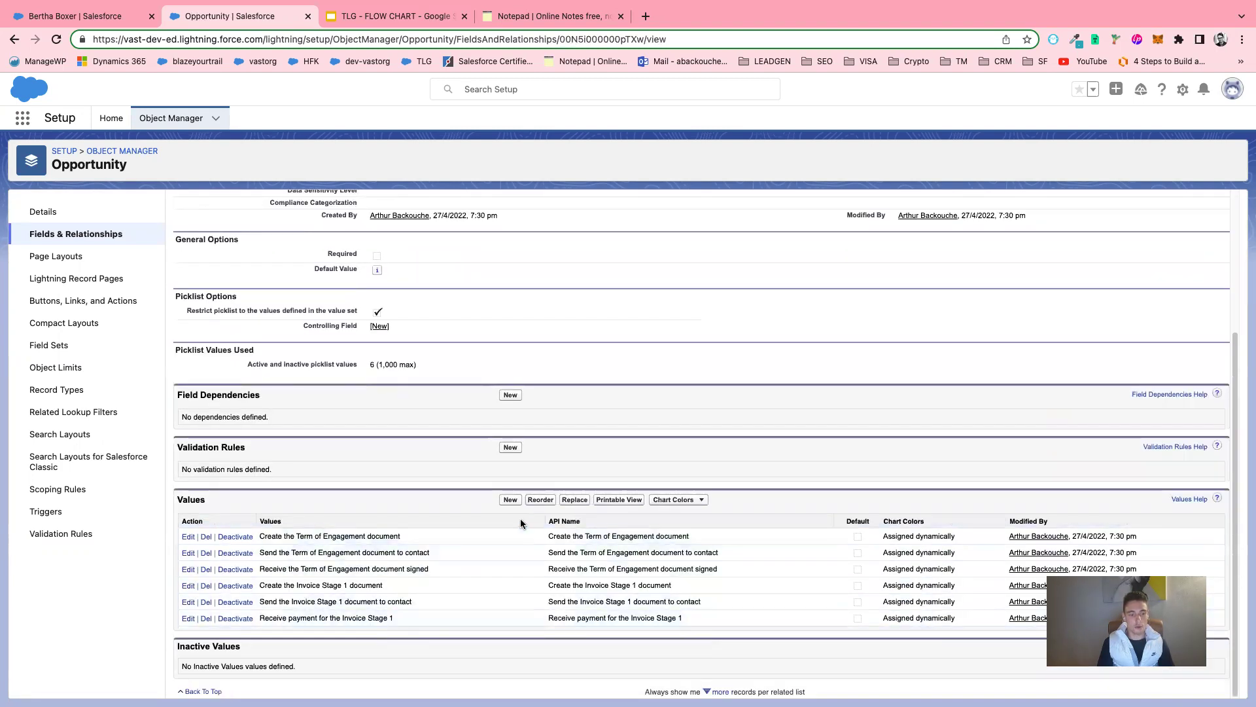
{"action": "left_click", "coordinate": [510, 500]}
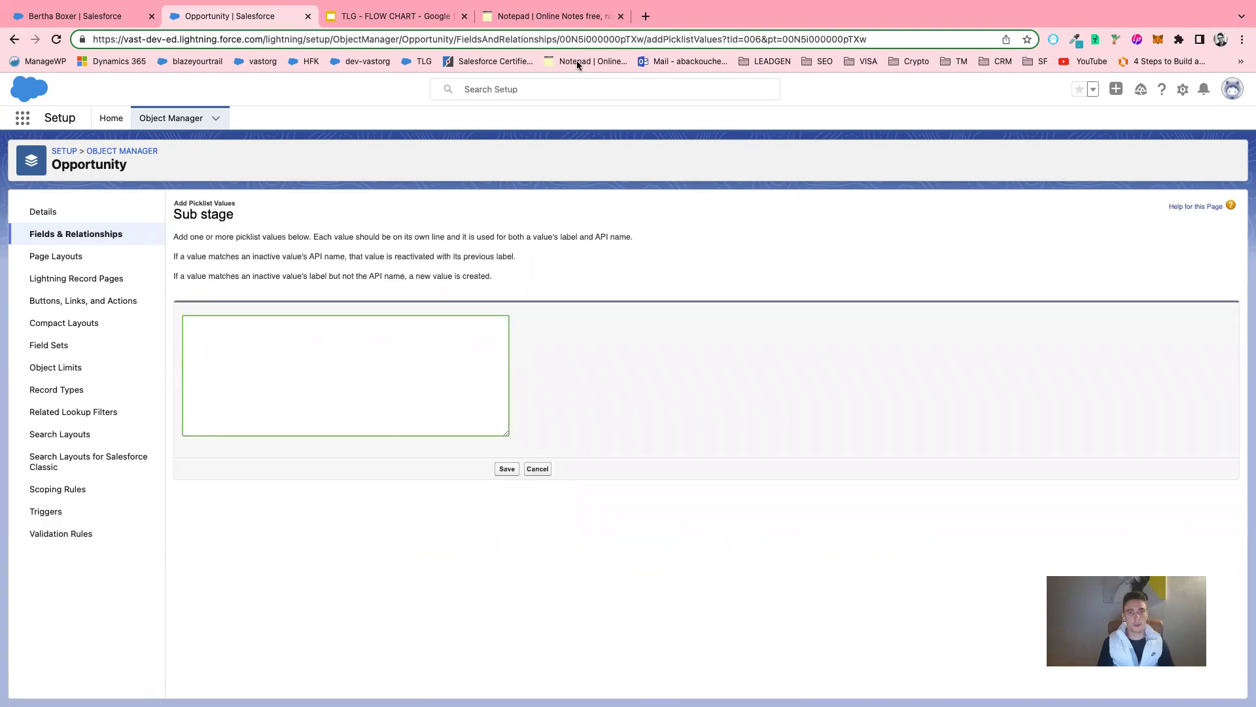
{"action": "left_click", "coordinate": [560, 19]}
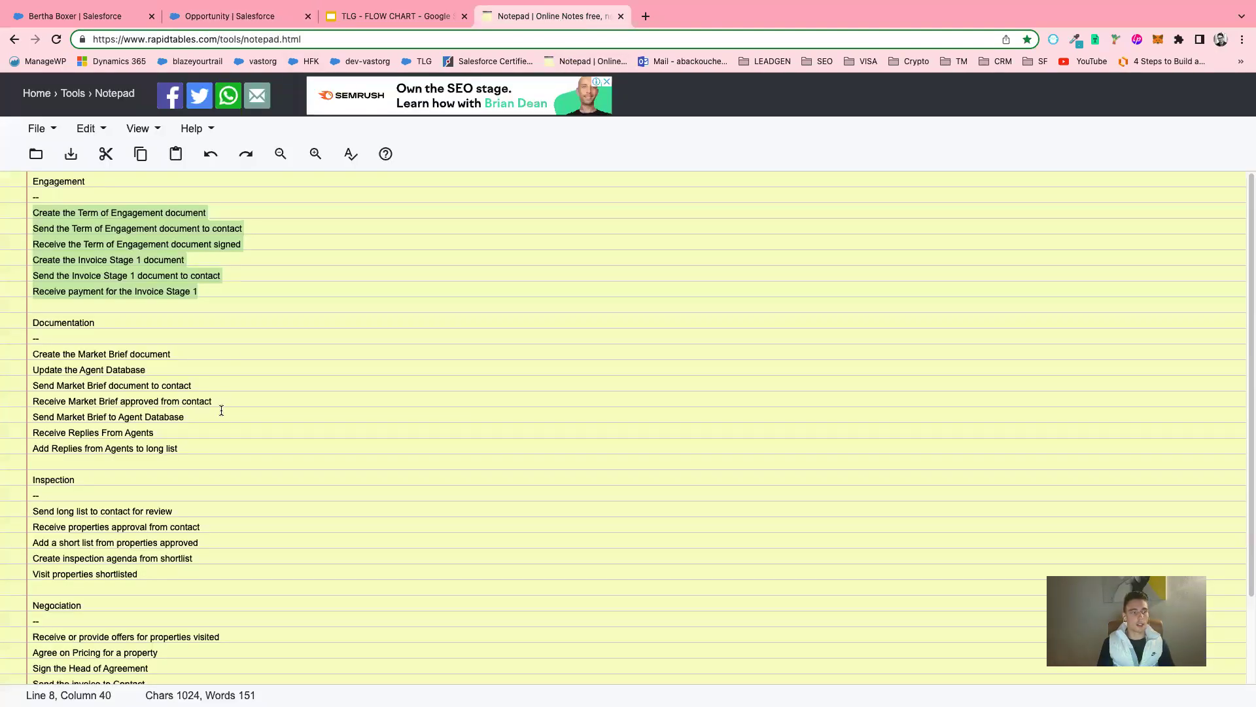
{"action": "left_click_drag", "start_coordinate": [212, 448], "coordinate": [30, 354]}
{"action": "key", "text": "super+c"}
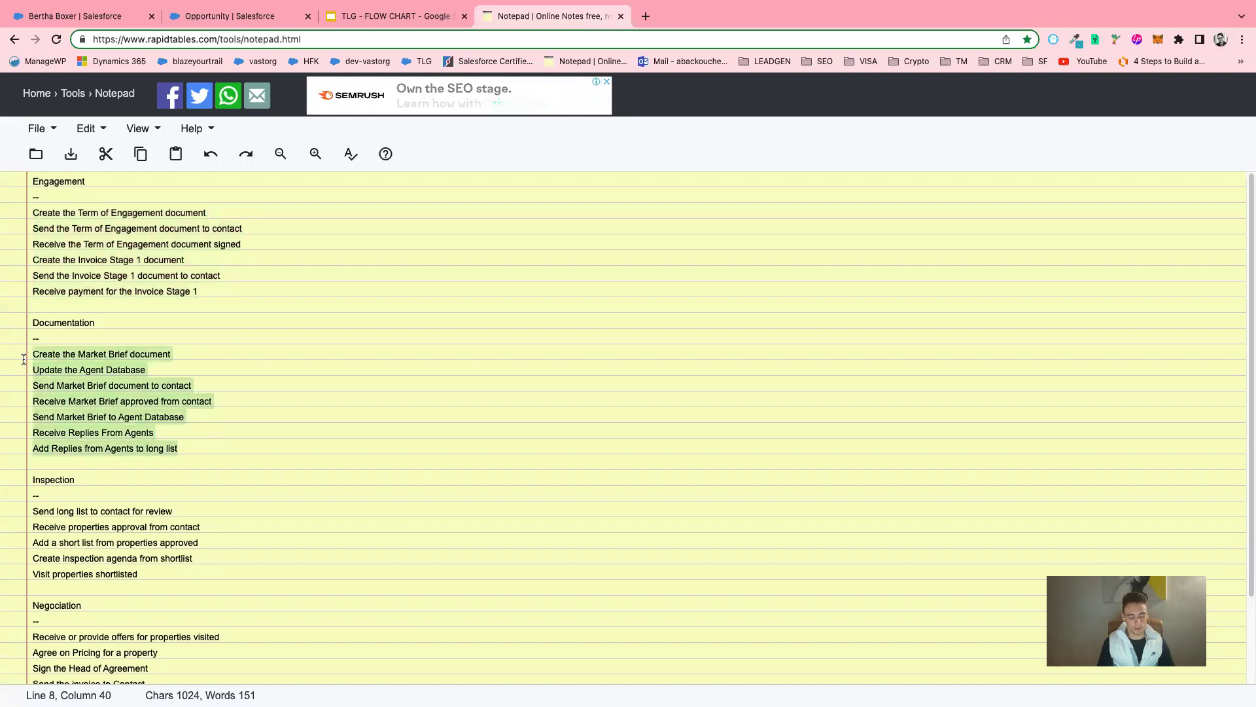
Step: View the Inspection Stage flow chart, and add the copied Documentation tasks as new Sub stage values and save them
{"action": "left_click", "coordinate": [392, 19]}
{"action": "left_click", "coordinate": [65, 353]}
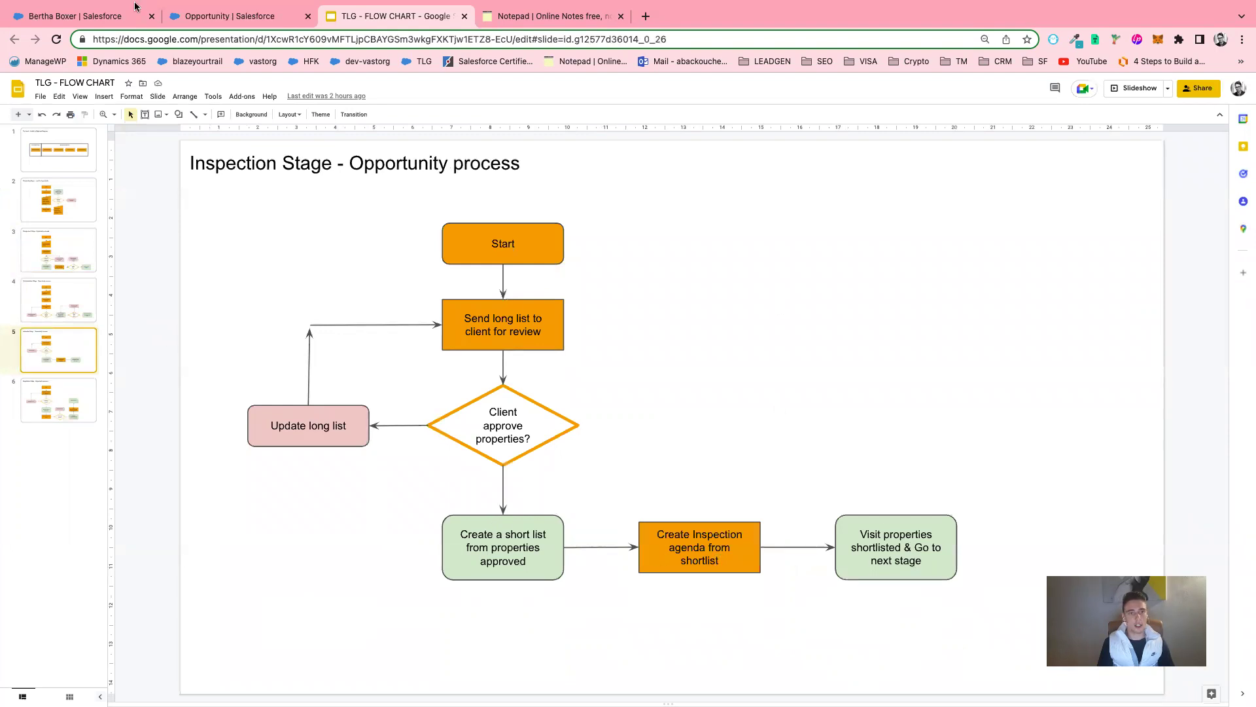
{"action": "left_click", "coordinate": [193, 20]}
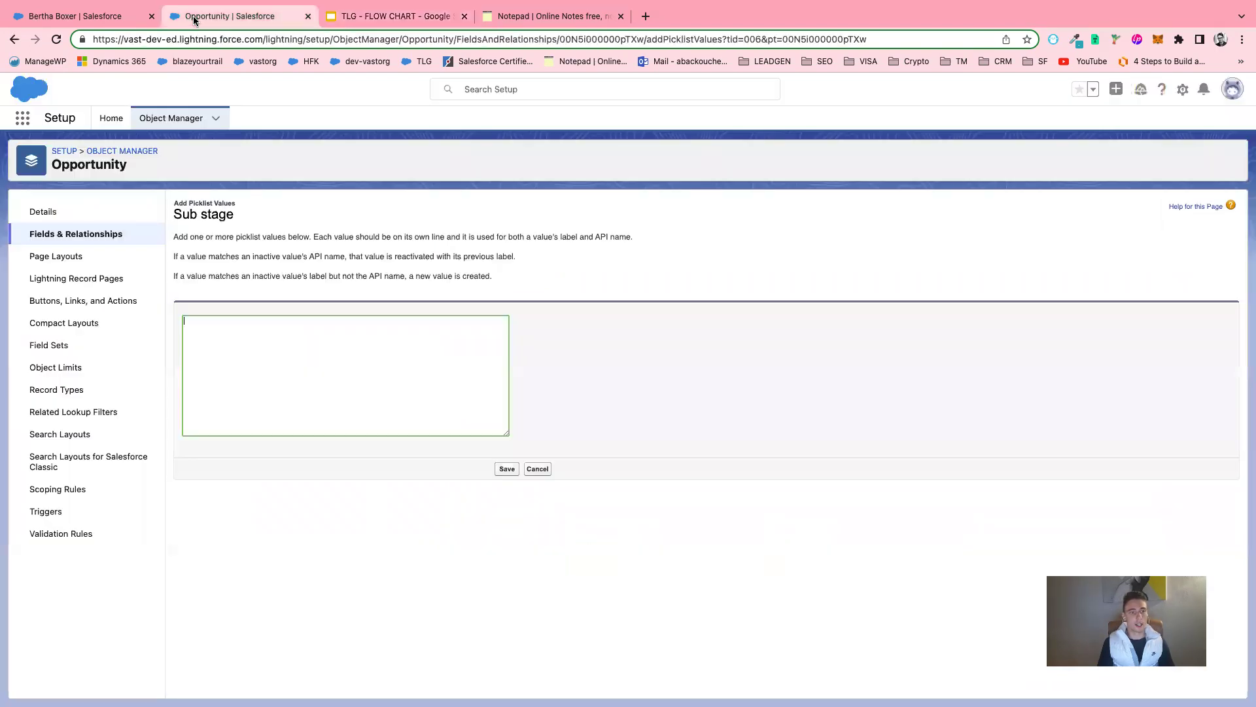
{"action": "left_click", "coordinate": [255, 354]}
{"action": "key", "text": "super+v"}
{"action": "left_click", "coordinate": [508, 470]}
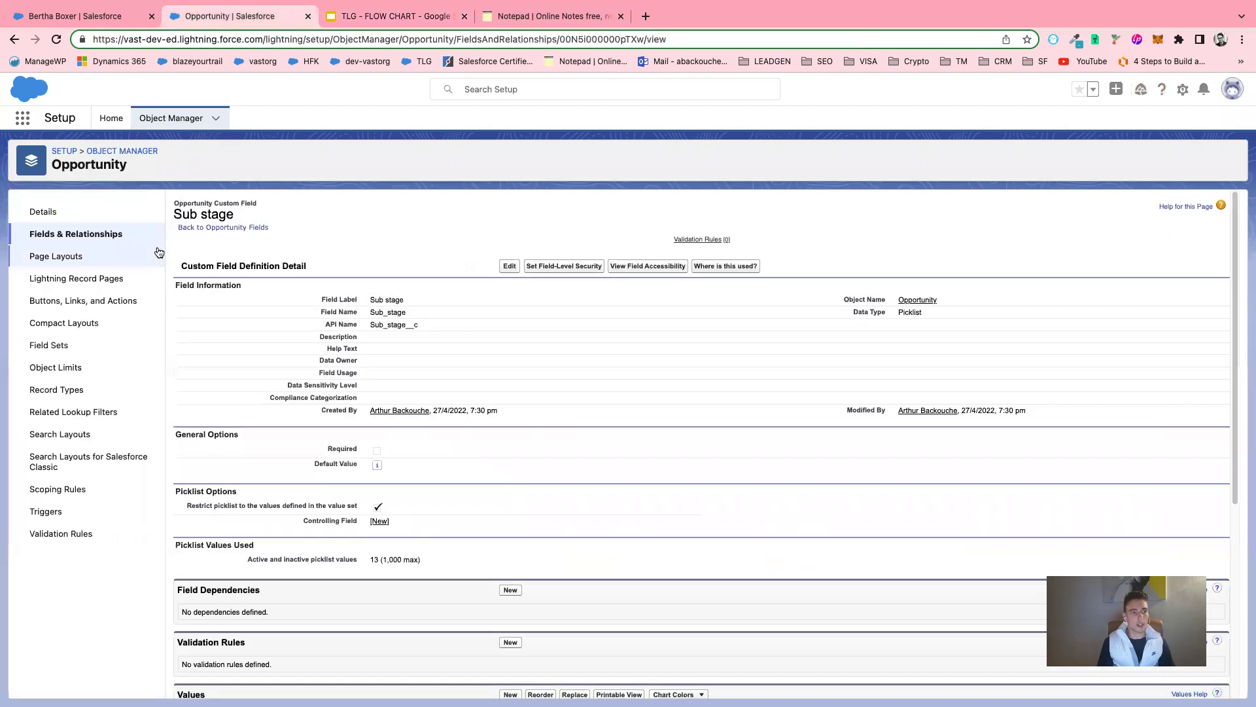
Step: Create an Opportunity field dependency with Stage as the controlling field and Sub stage as the dependent field
{"action": "left_click", "coordinate": [91, 236]}
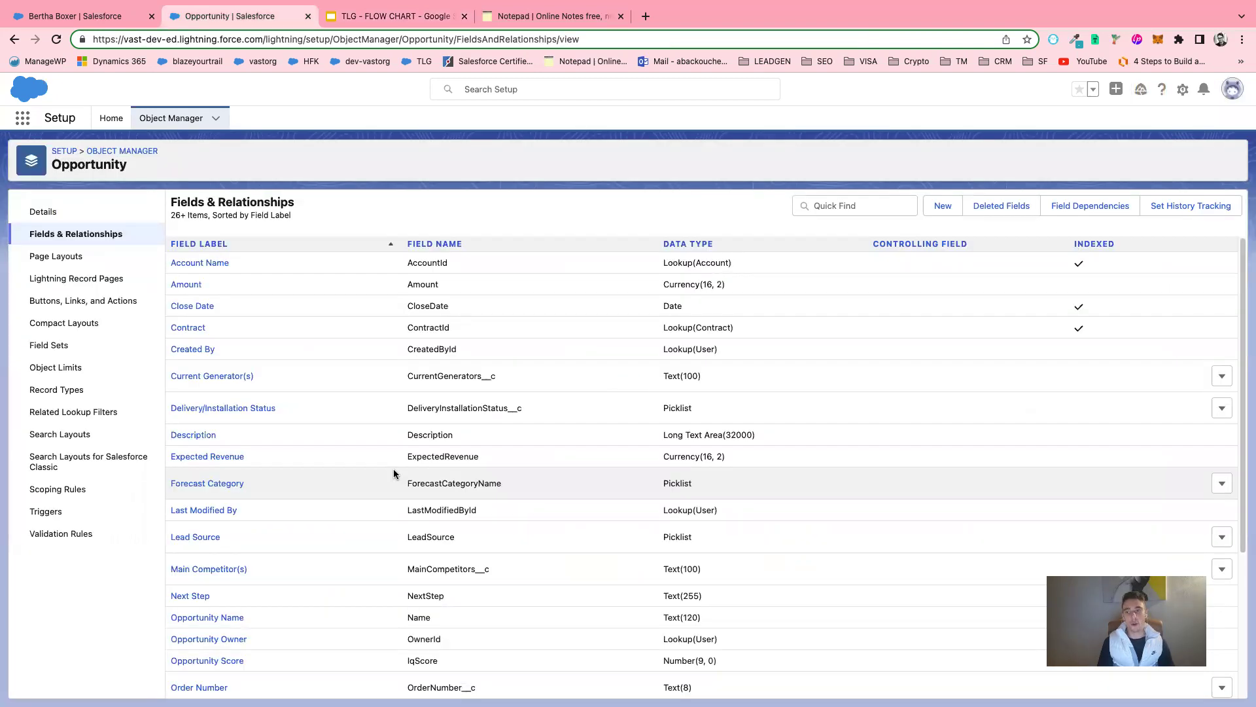
{"action": "left_click", "coordinate": [1068, 208]}
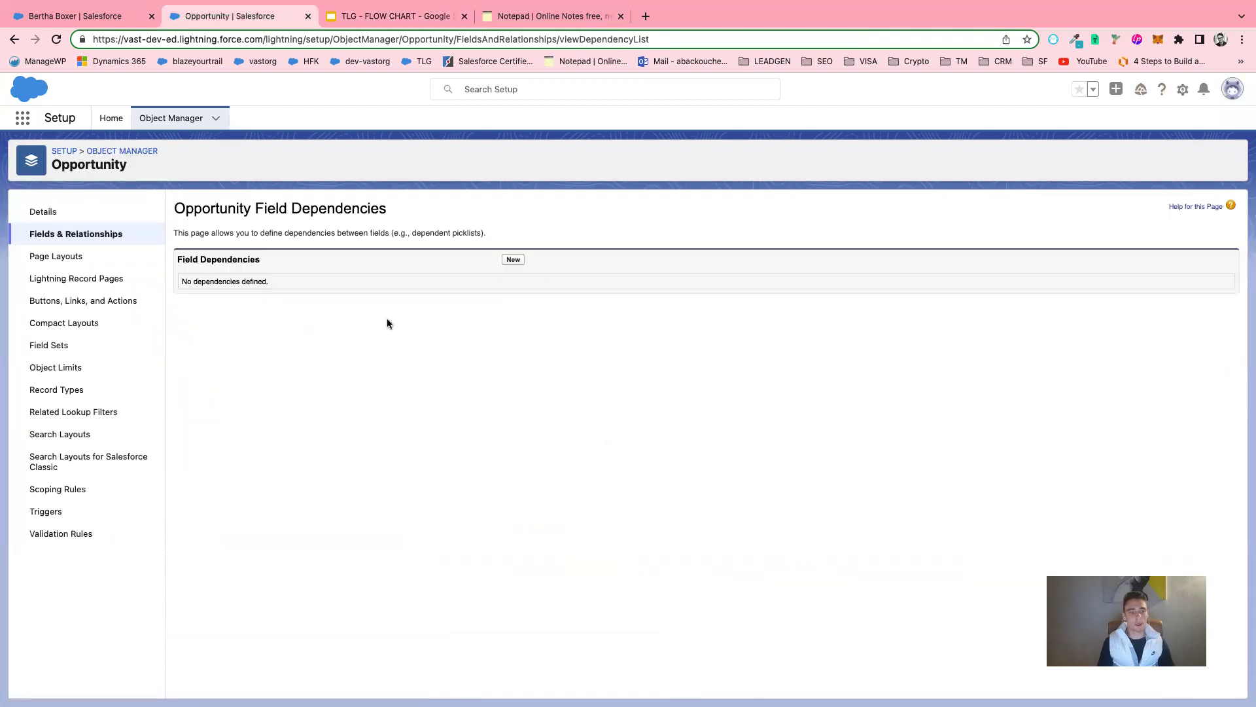
{"action": "left_click", "coordinate": [513, 259]}
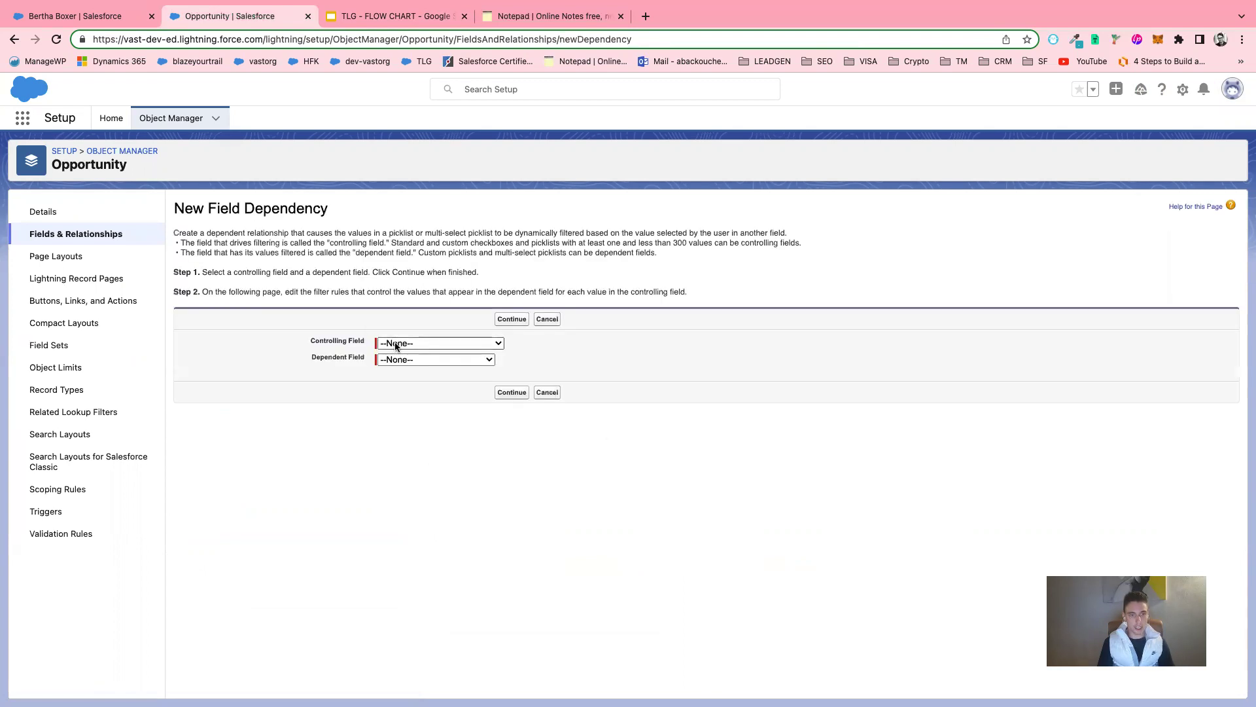
{"action": "left_click", "coordinate": [394, 341]}
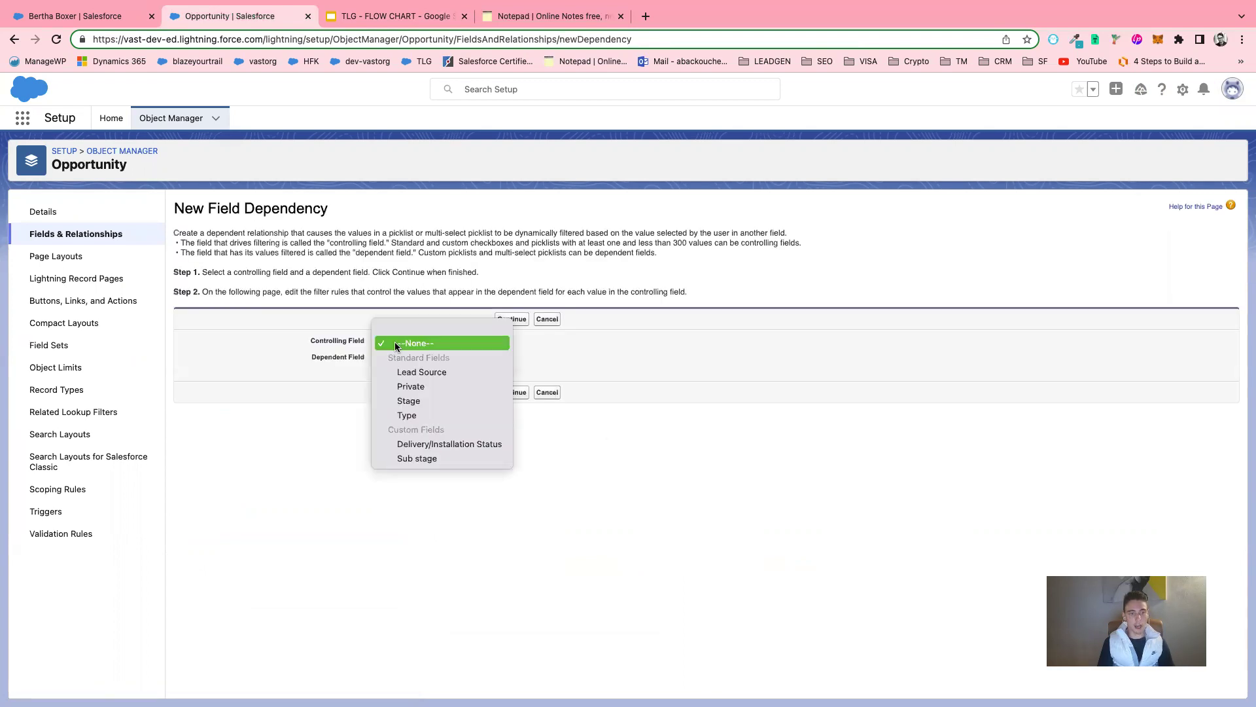
{"action": "left_click", "coordinate": [408, 401]}
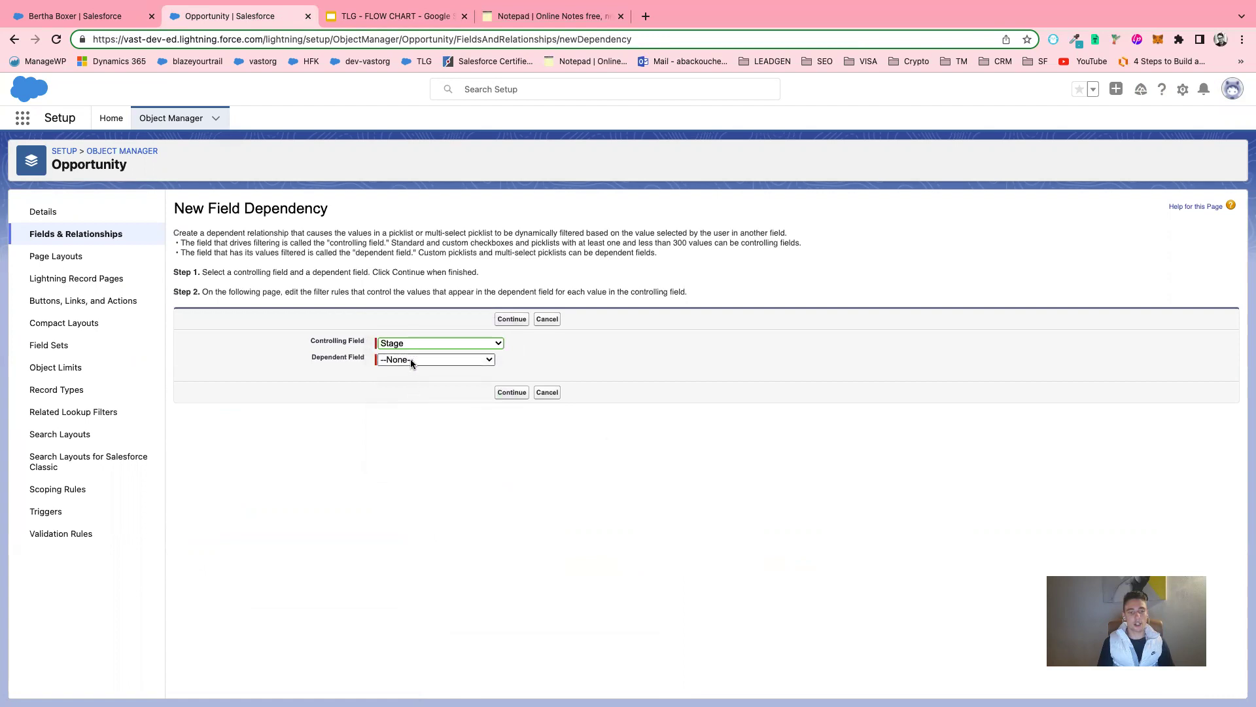
{"action": "left_click", "coordinate": [410, 359]}
{"action": "left_click", "coordinate": [418, 387]}
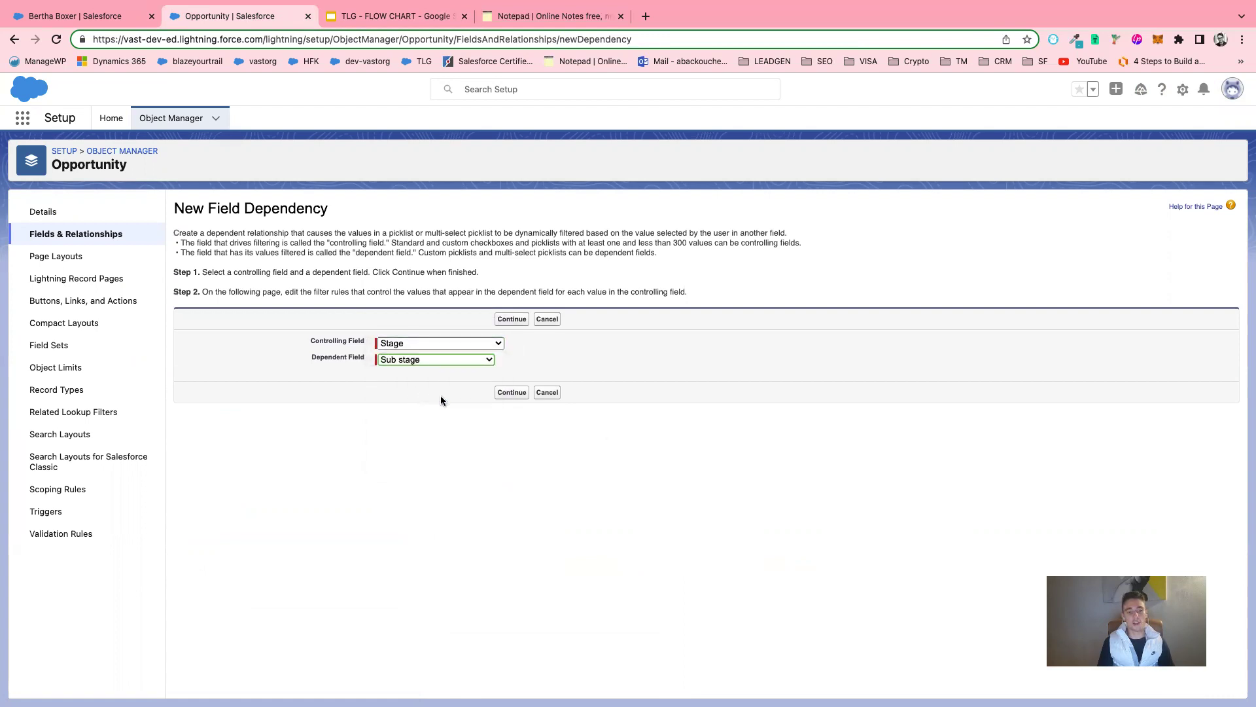
{"action": "left_click", "coordinate": [511, 393]}
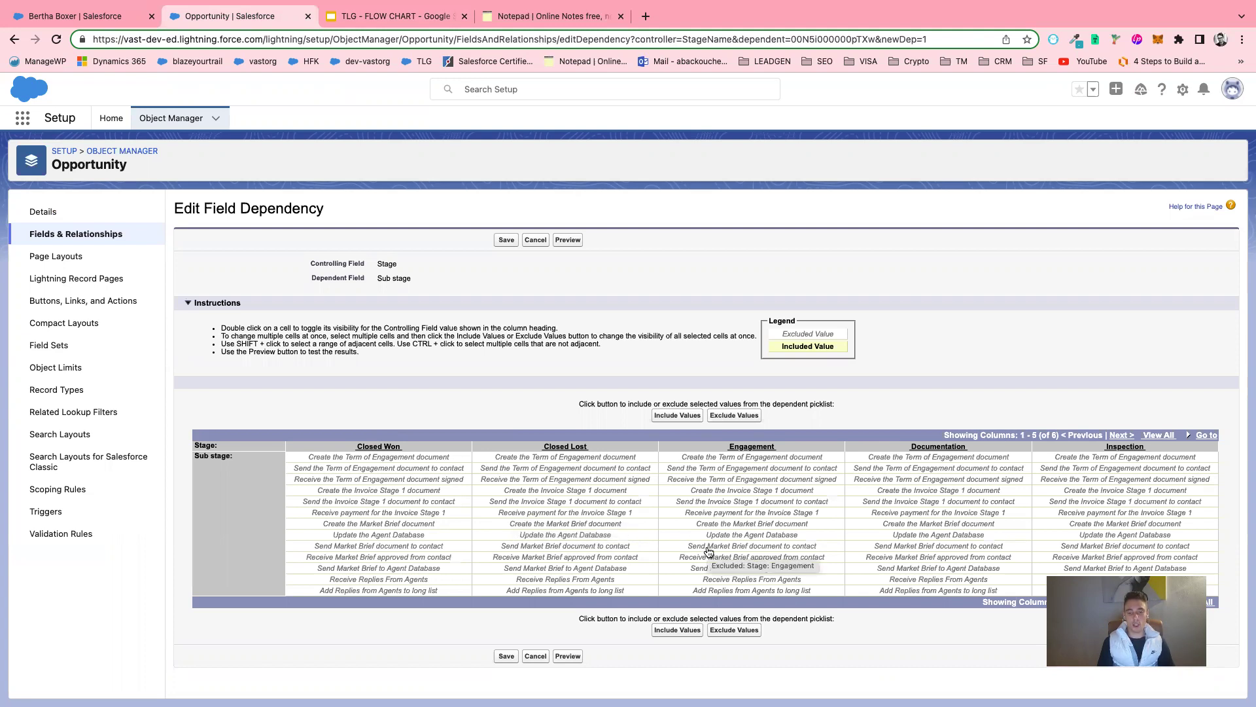
Step: Check the Engagement tasks in the online notepad and include those six Sub stage values under the Engagement stage
{"action": "left_click", "coordinate": [384, 14]}
{"action": "left_click", "coordinate": [536, 16]}
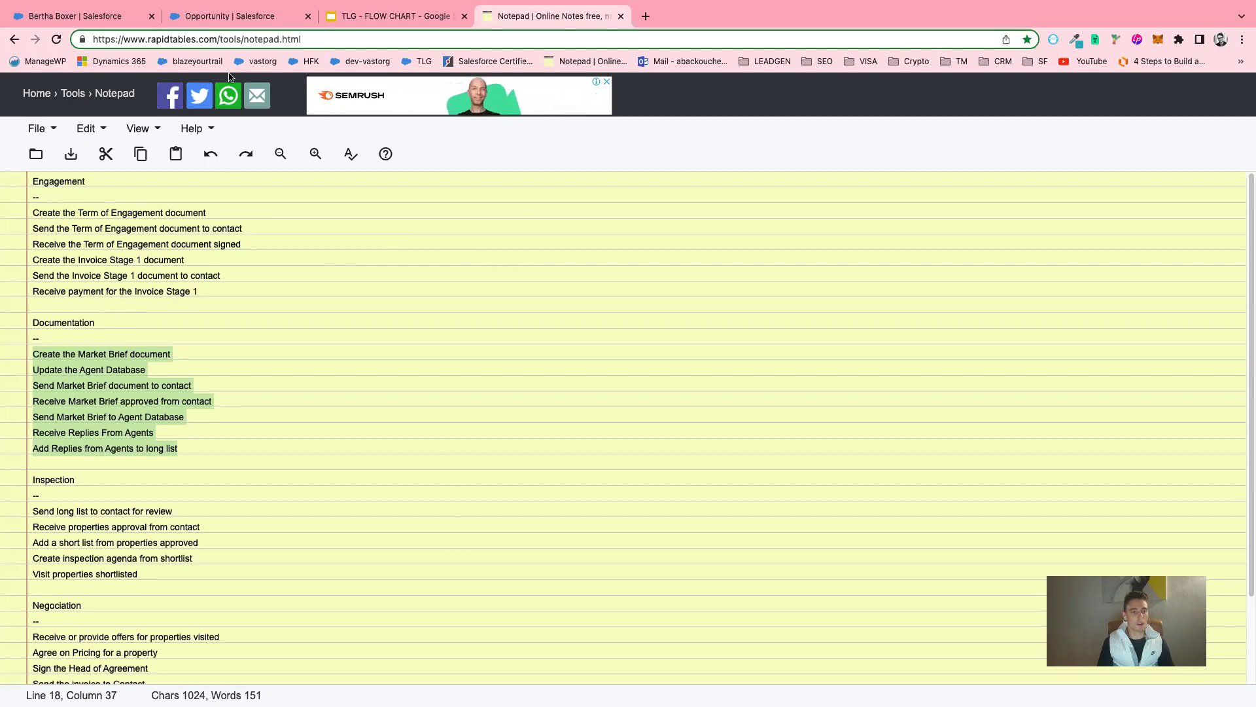
{"action": "left_click", "coordinate": [229, 17]}
{"action": "left_click_drag", "start_coordinate": [721, 462], "coordinate": [731, 512]}
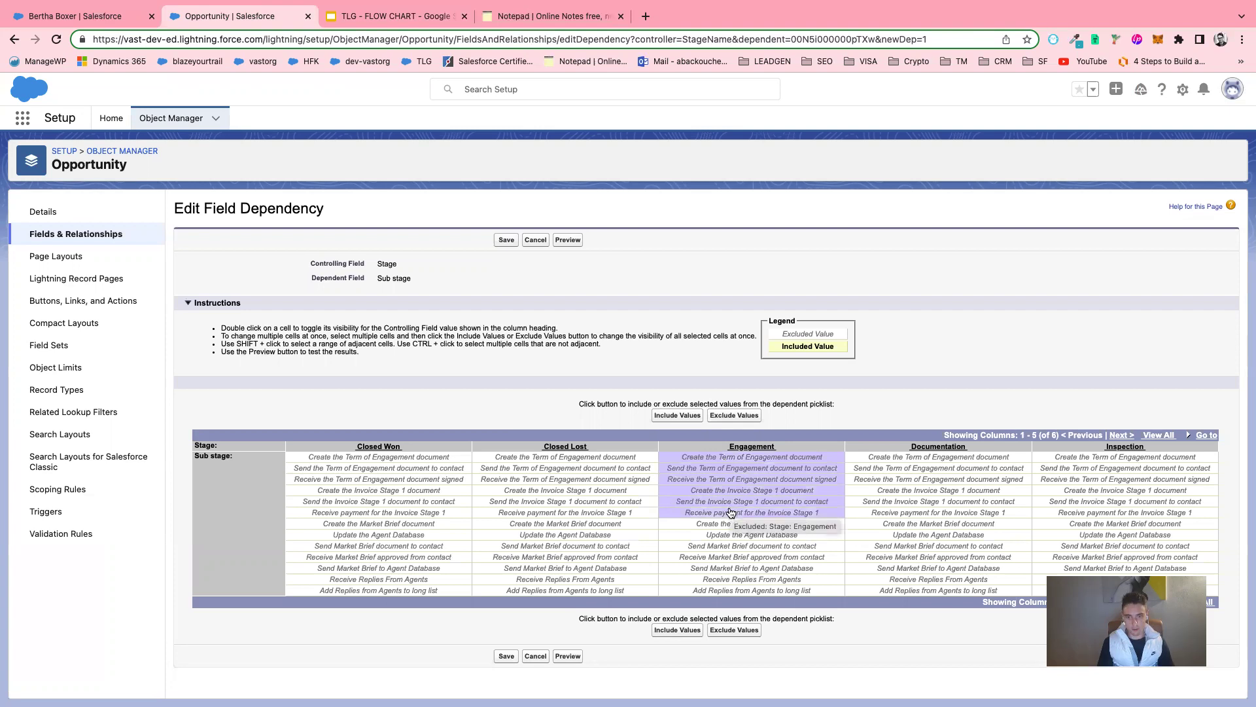
{"action": "left_click", "coordinate": [676, 416]}
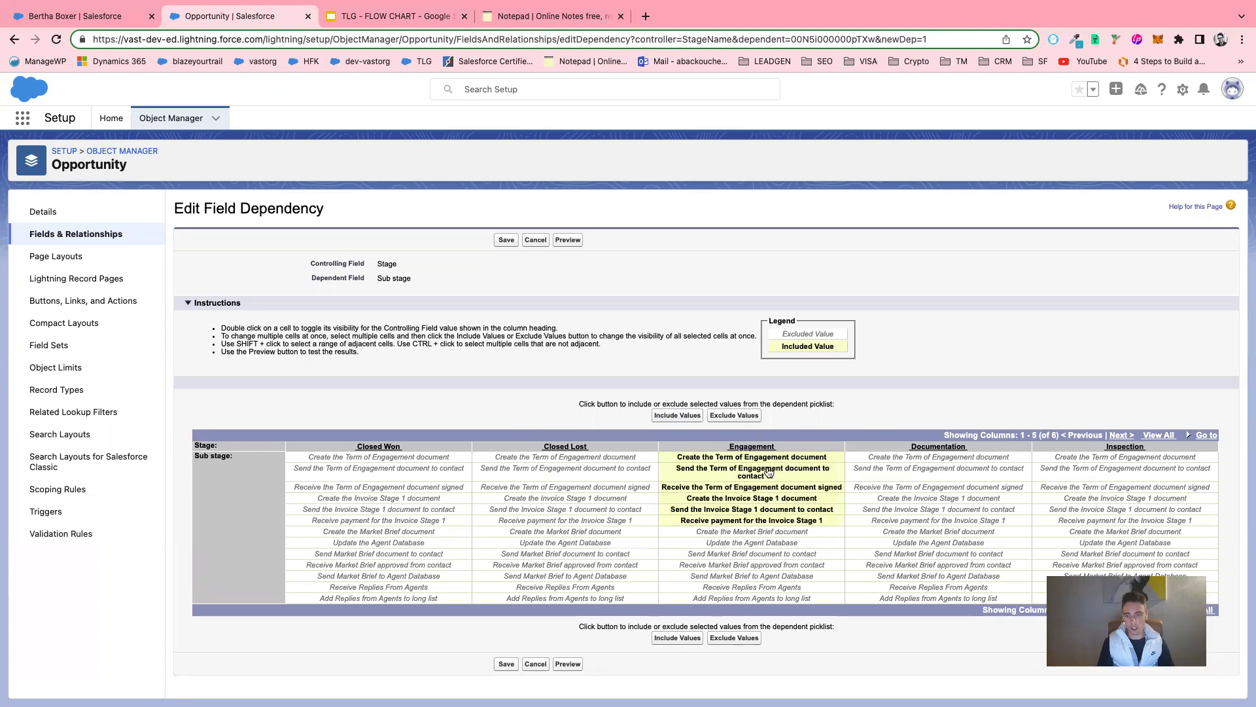
Step: Include the seven Sub stage values from Create the Market Brief document to Add Replies from Agents to long list under Documentation, and save the dependency
{"action": "left_click_drag", "start_coordinate": [895, 535], "coordinate": [909, 602]}
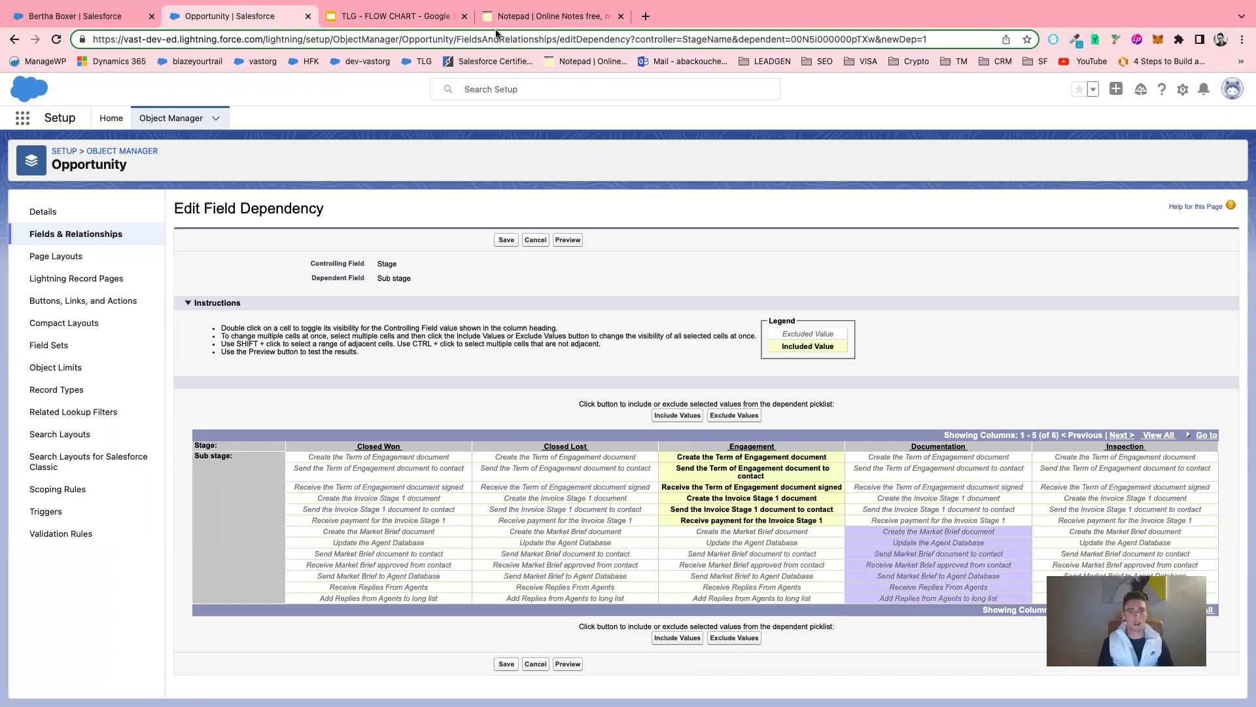
{"action": "left_click", "coordinate": [517, 17]}
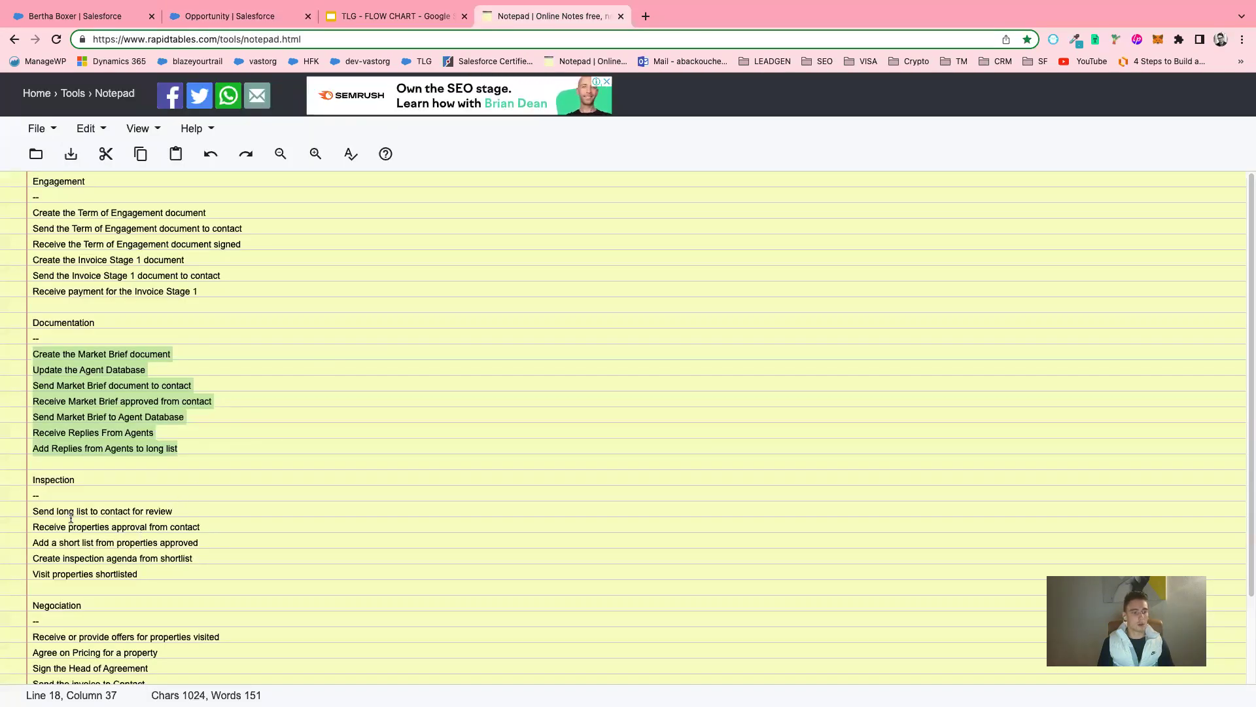
{"action": "left_click", "coordinate": [216, 16]}
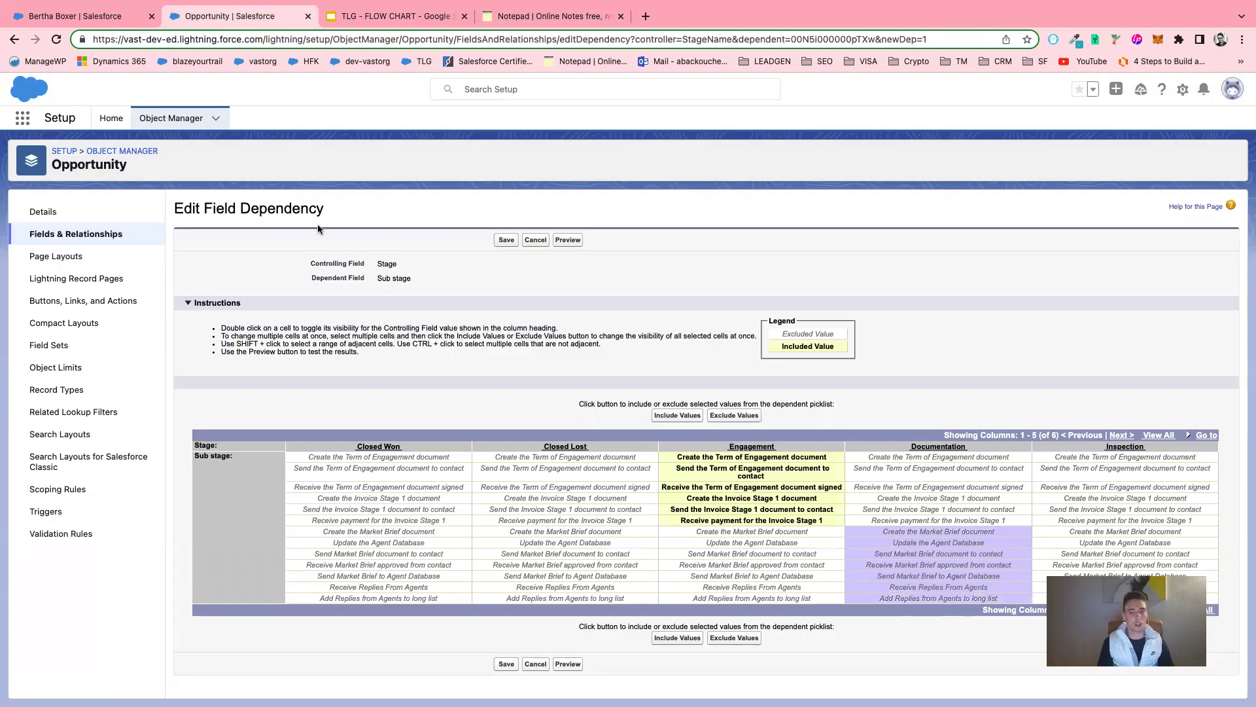
{"action": "left_click", "coordinate": [675, 416]}
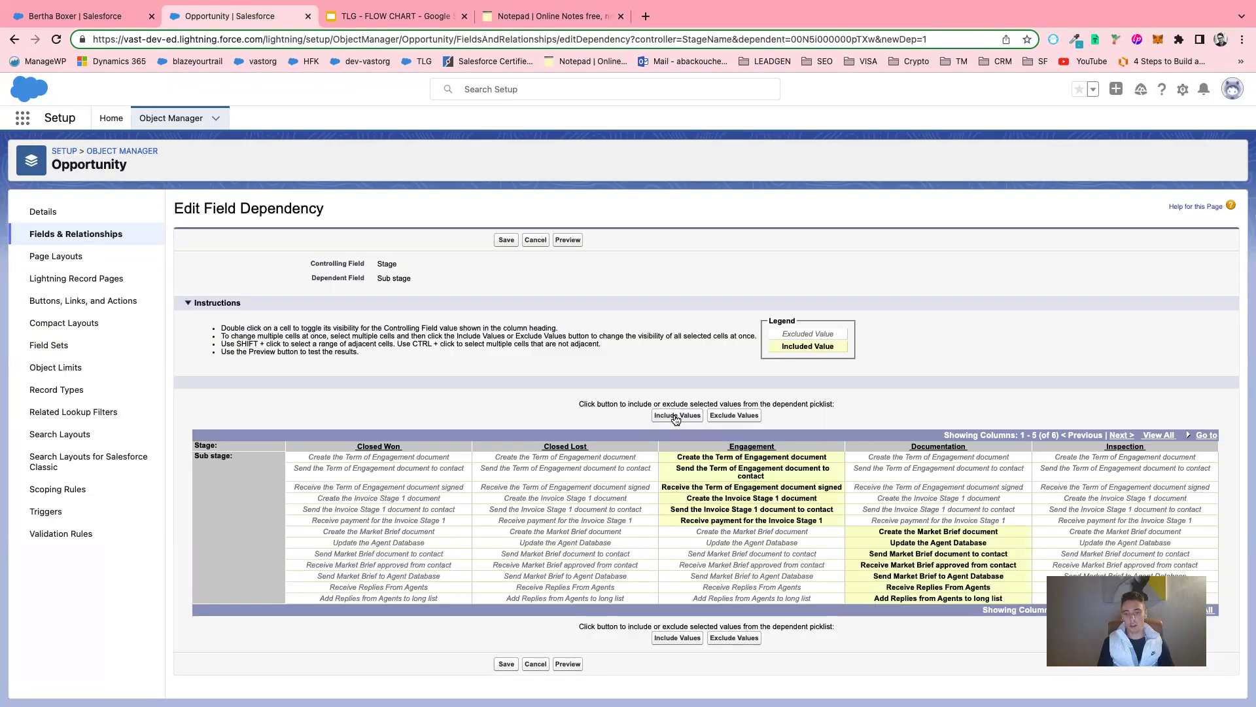
{"action": "left_click", "coordinate": [507, 664]}
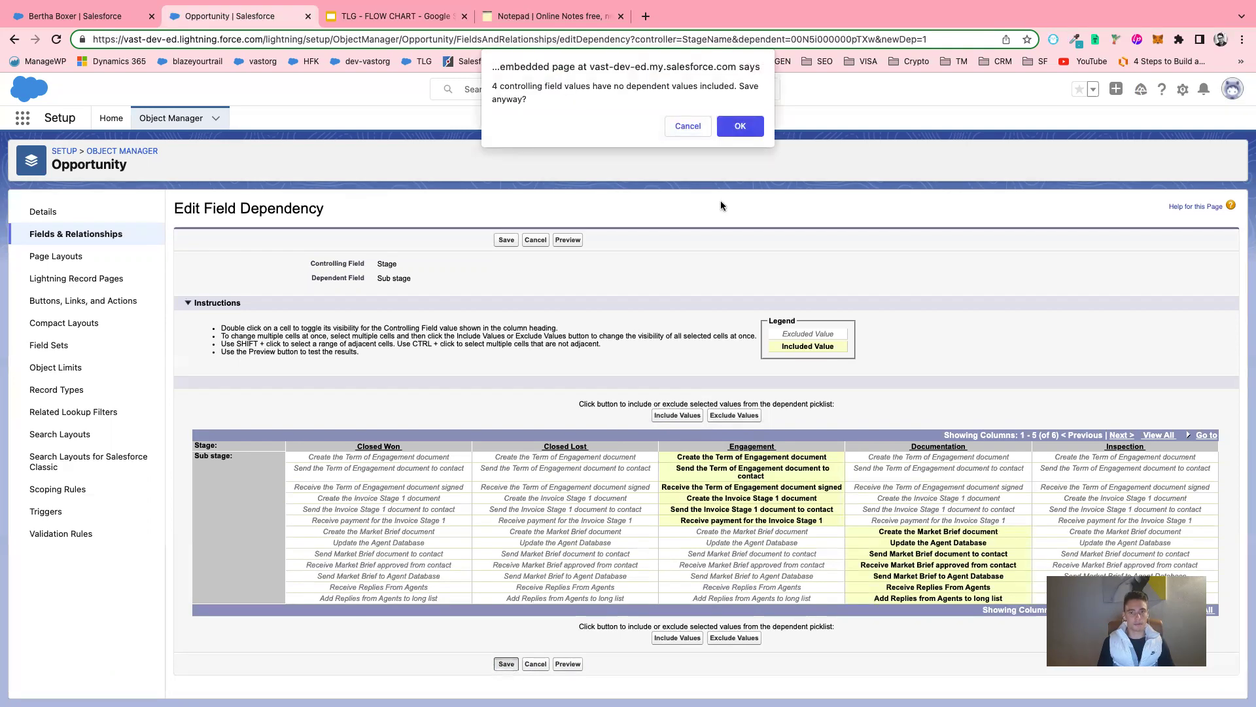
{"action": "left_click", "coordinate": [740, 127]}
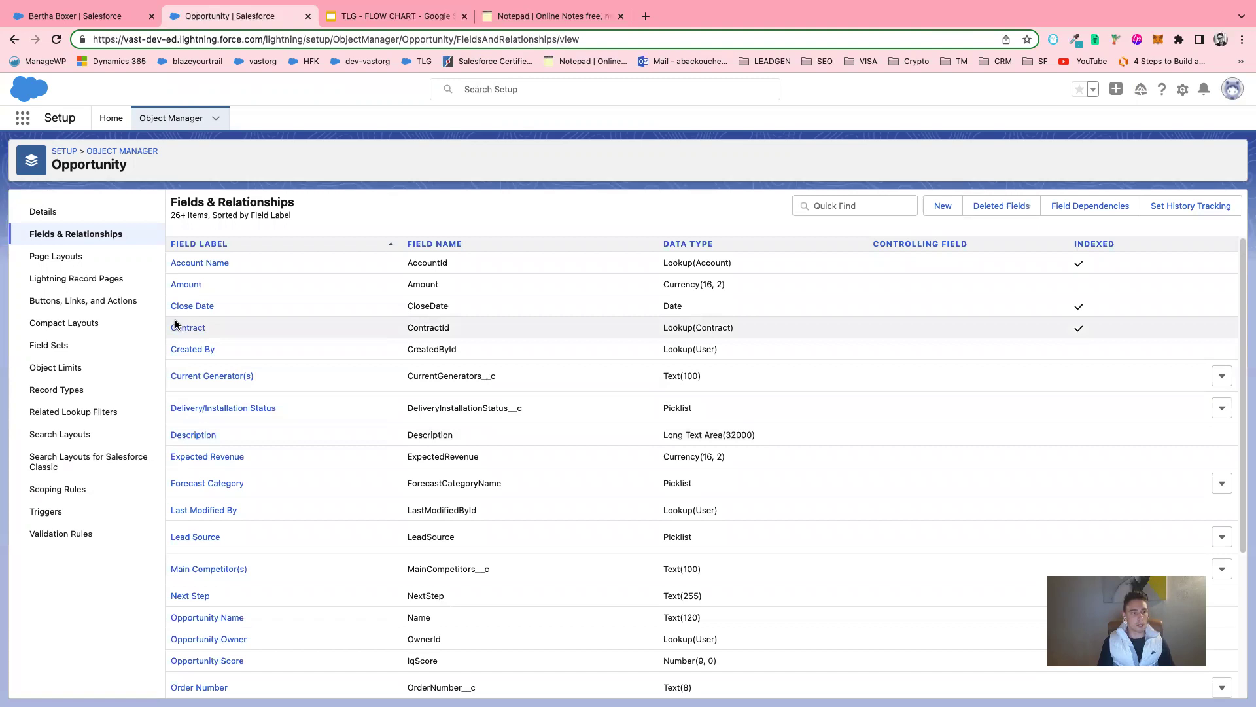
Step: Search Setup for "sales pr", open Sales Processes, and edit and save Opportunity Business Process with its existing details
{"action": "left_click", "coordinate": [100, 118]}
{"action": "left_click", "coordinate": [84, 146]}
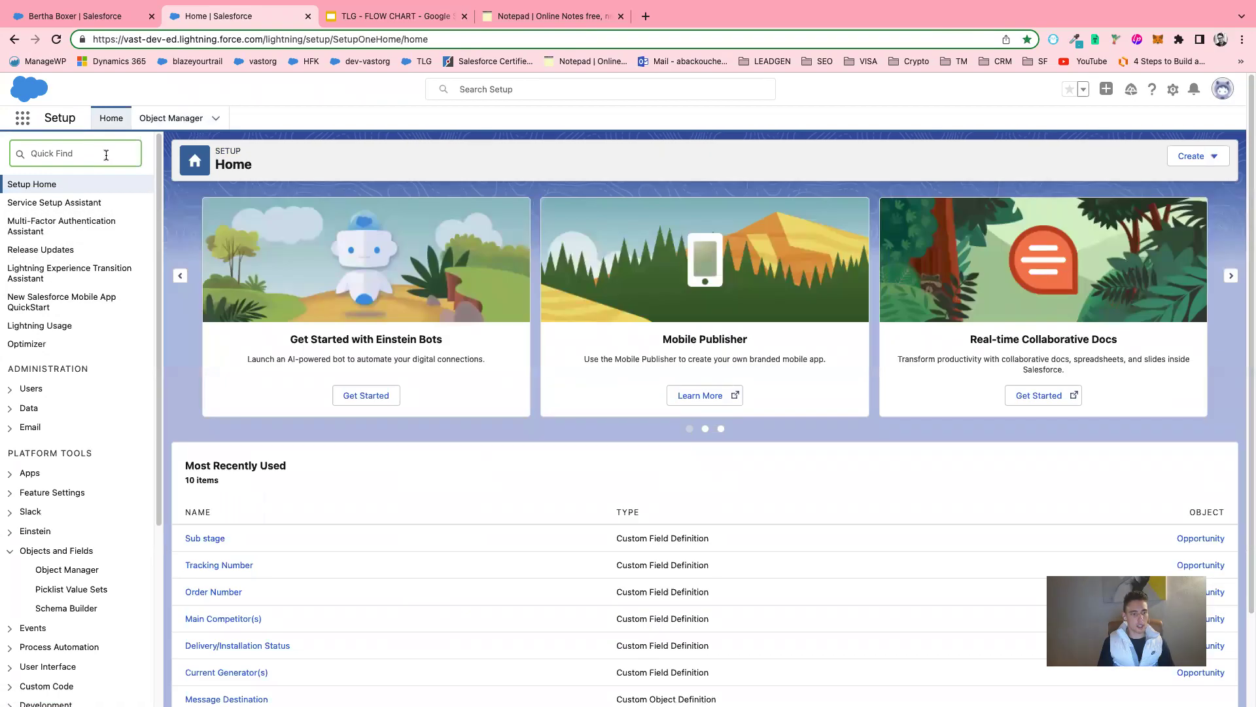
{"action": "type", "text": "sales"}
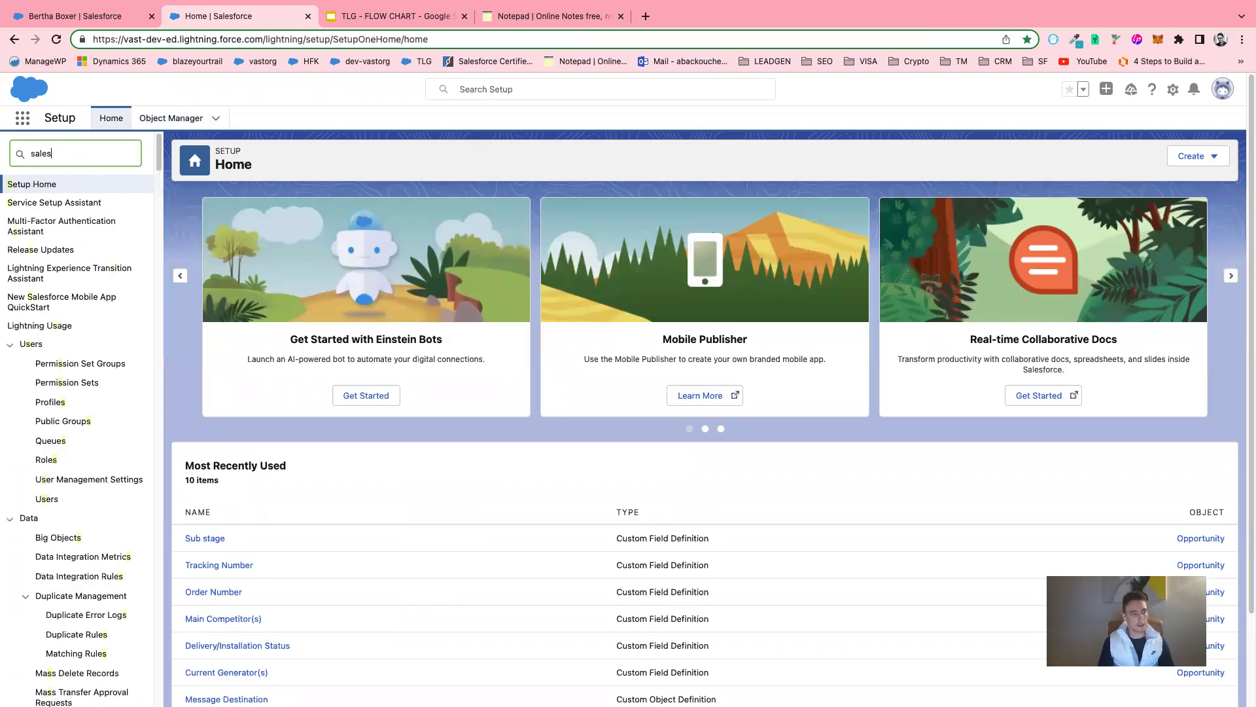
{"action": "type", "text": " pr"}
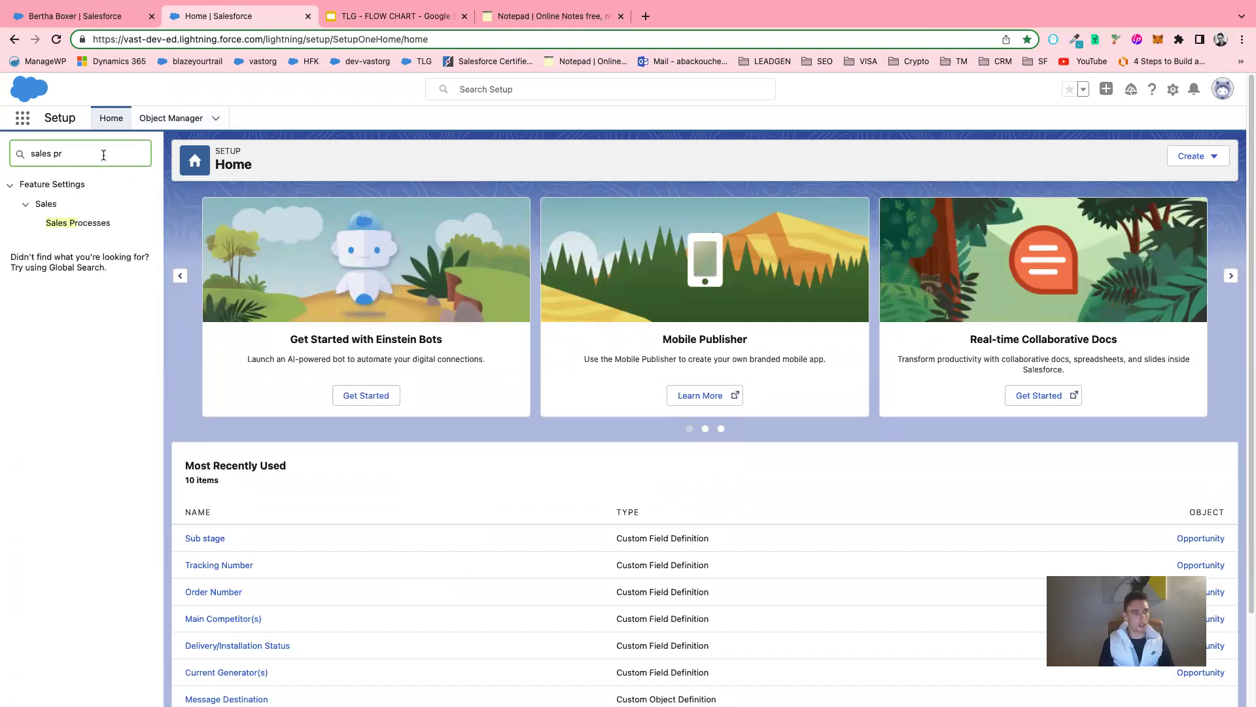
{"action": "left_click", "coordinate": [82, 223]}
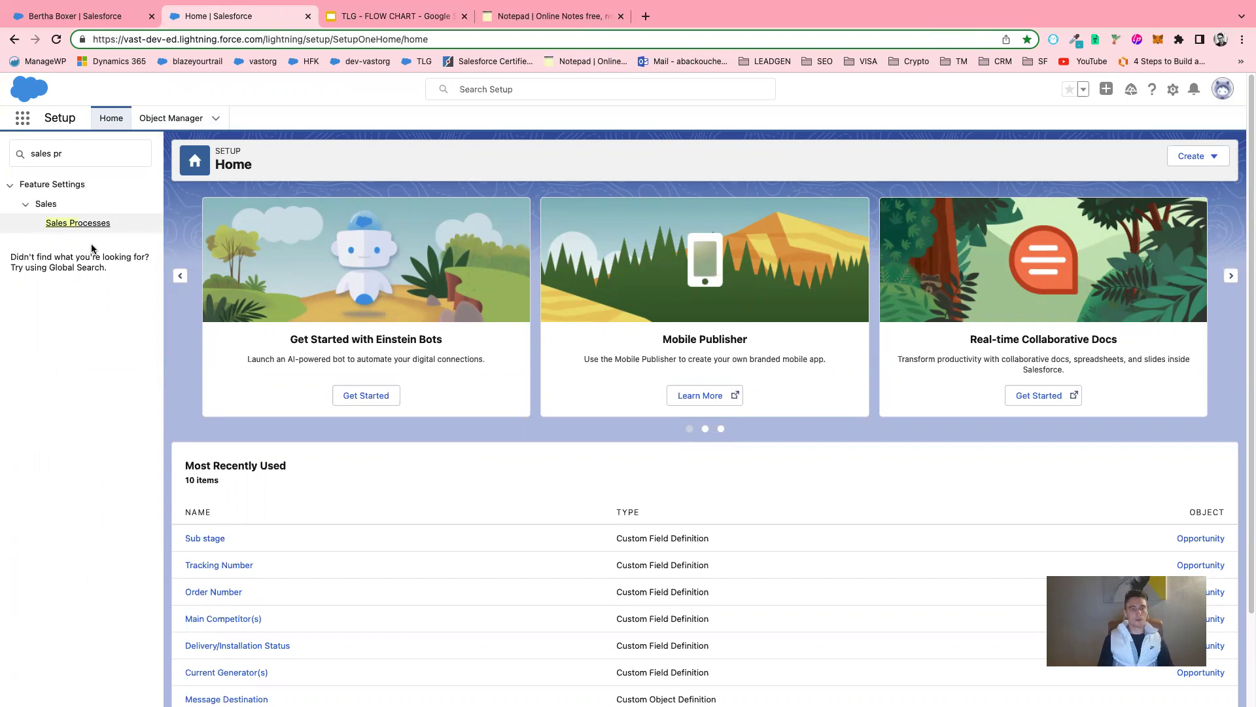
{"action": "left_click", "coordinate": [78, 224]}
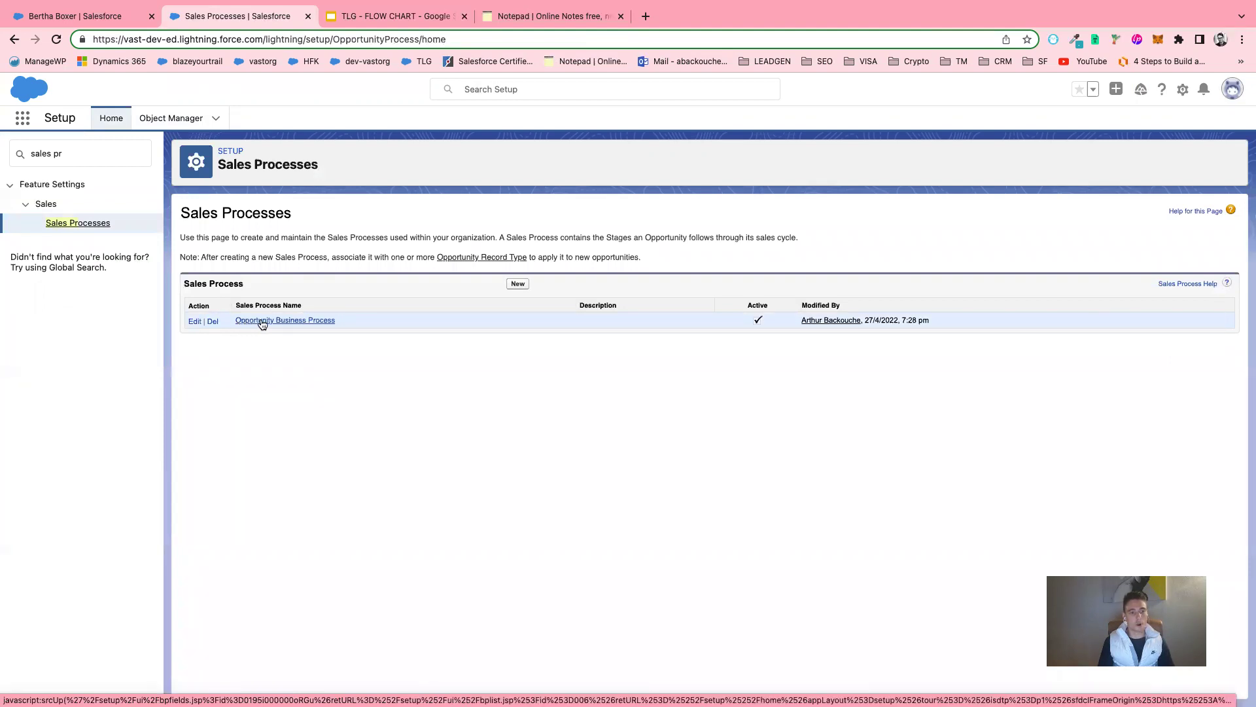
{"action": "left_click", "coordinate": [194, 321]}
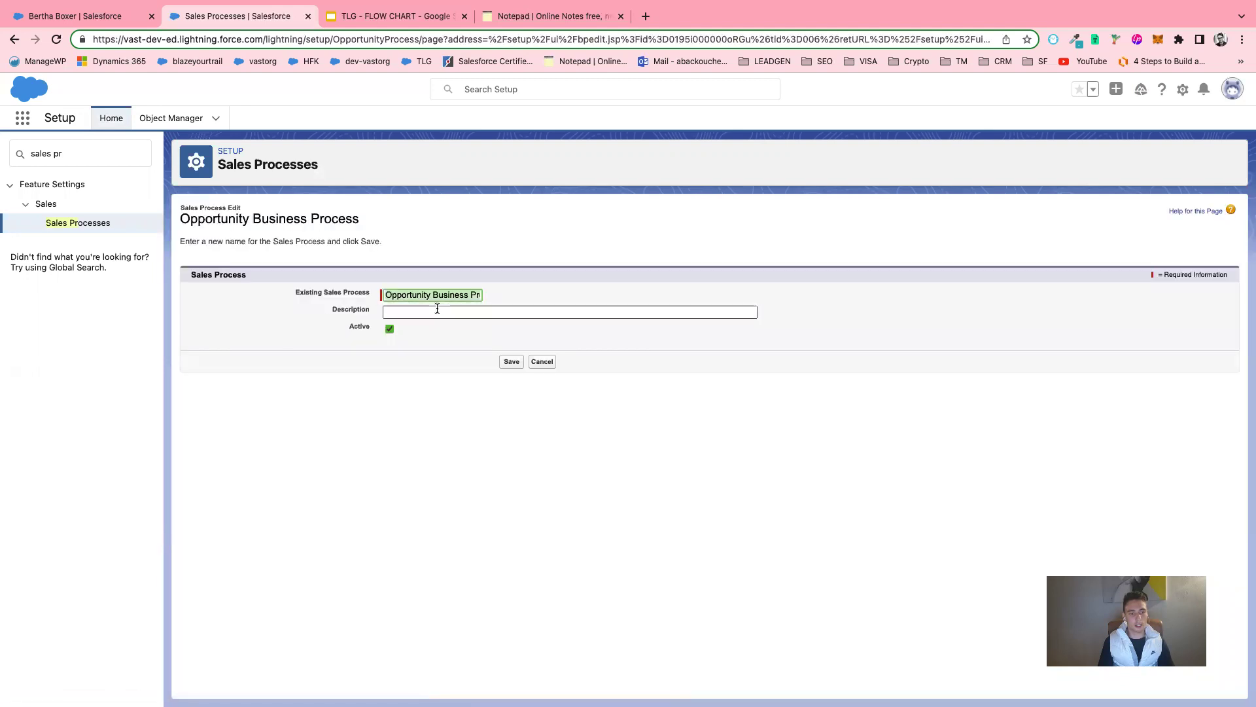
{"action": "left_click", "coordinate": [512, 361]}
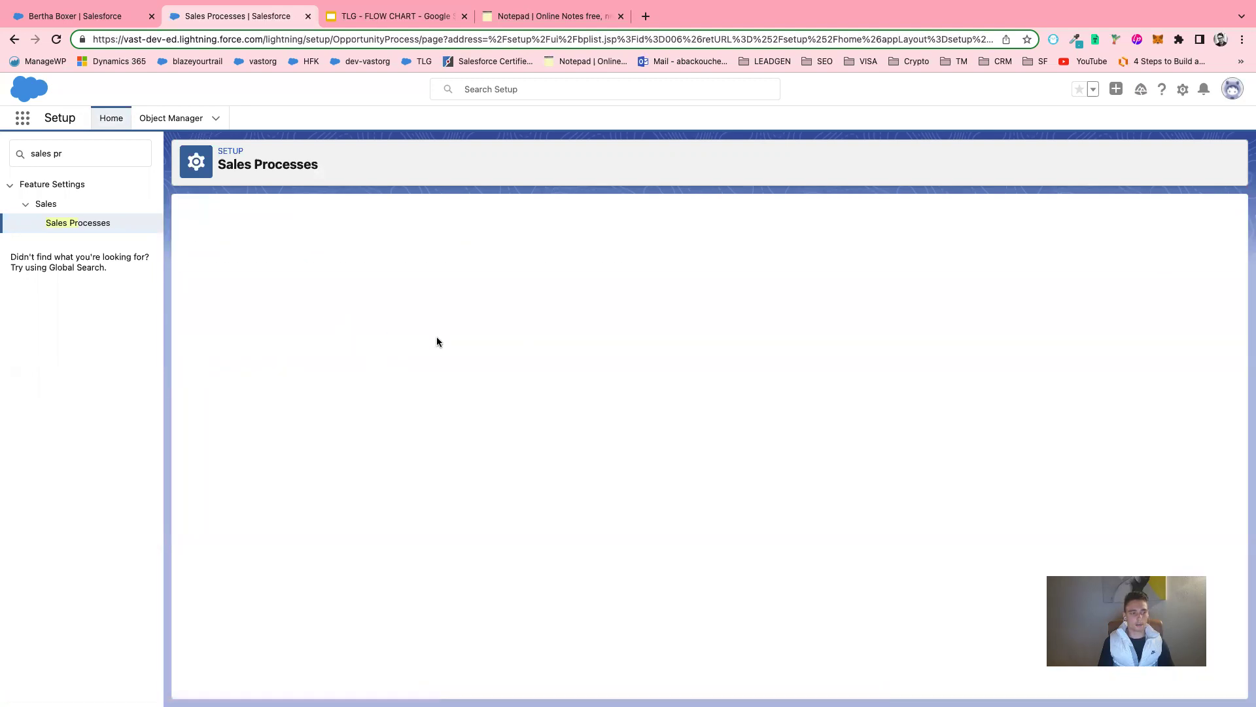
Step: Search Setup for "path", open Path Settings and delete the Opportunity to Revenue path
{"action": "double_click", "coordinate": [79, 150]}
{"action": "left_click", "coordinate": [79, 150]}
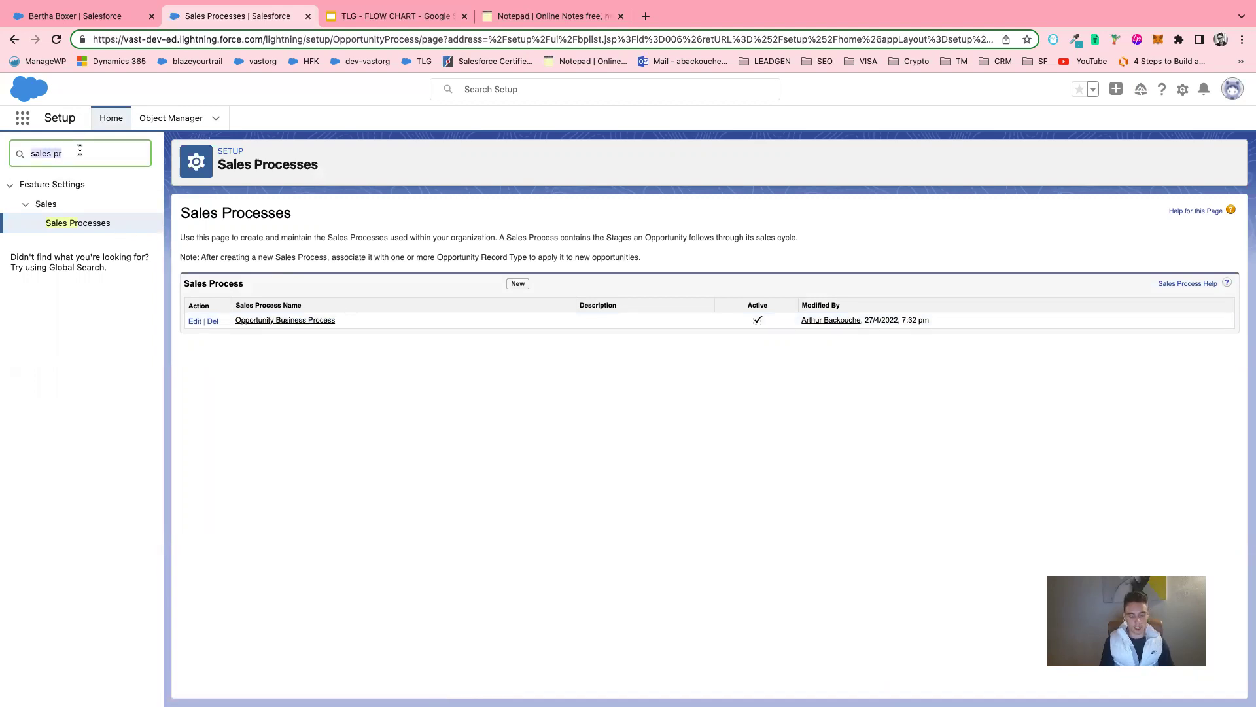
{"action": "type", "text": "path"}
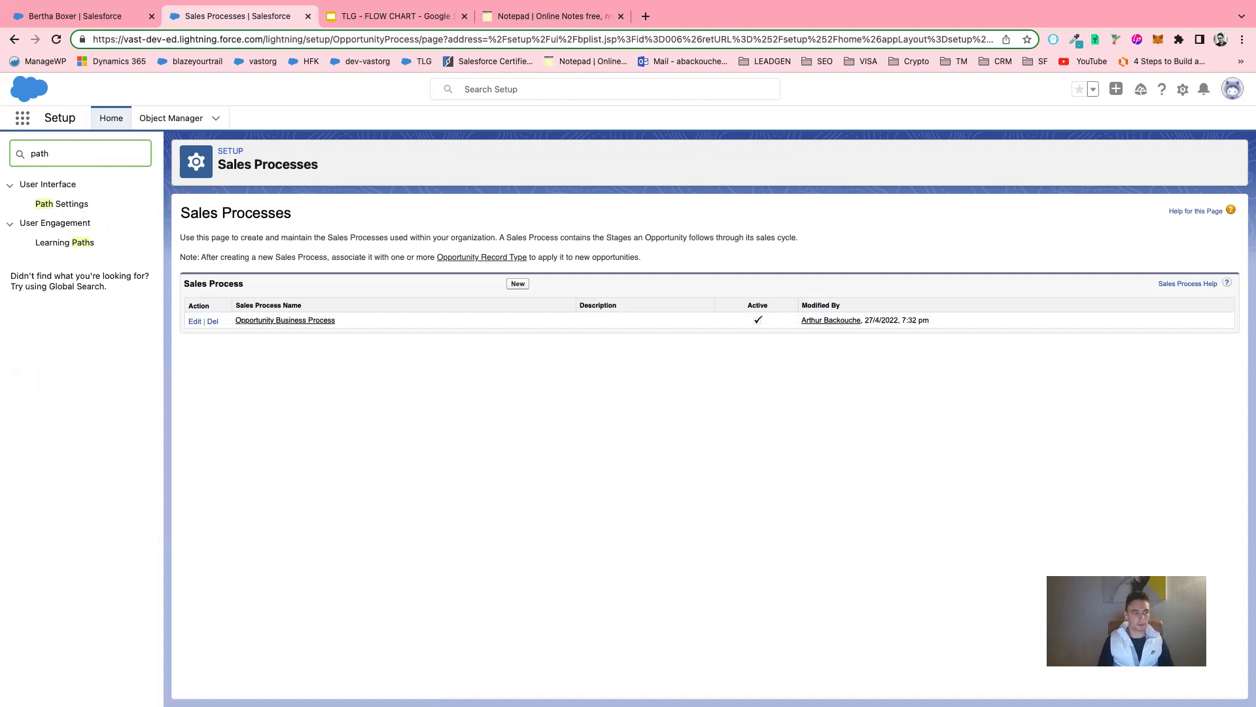
{"action": "left_click", "coordinate": [61, 205]}
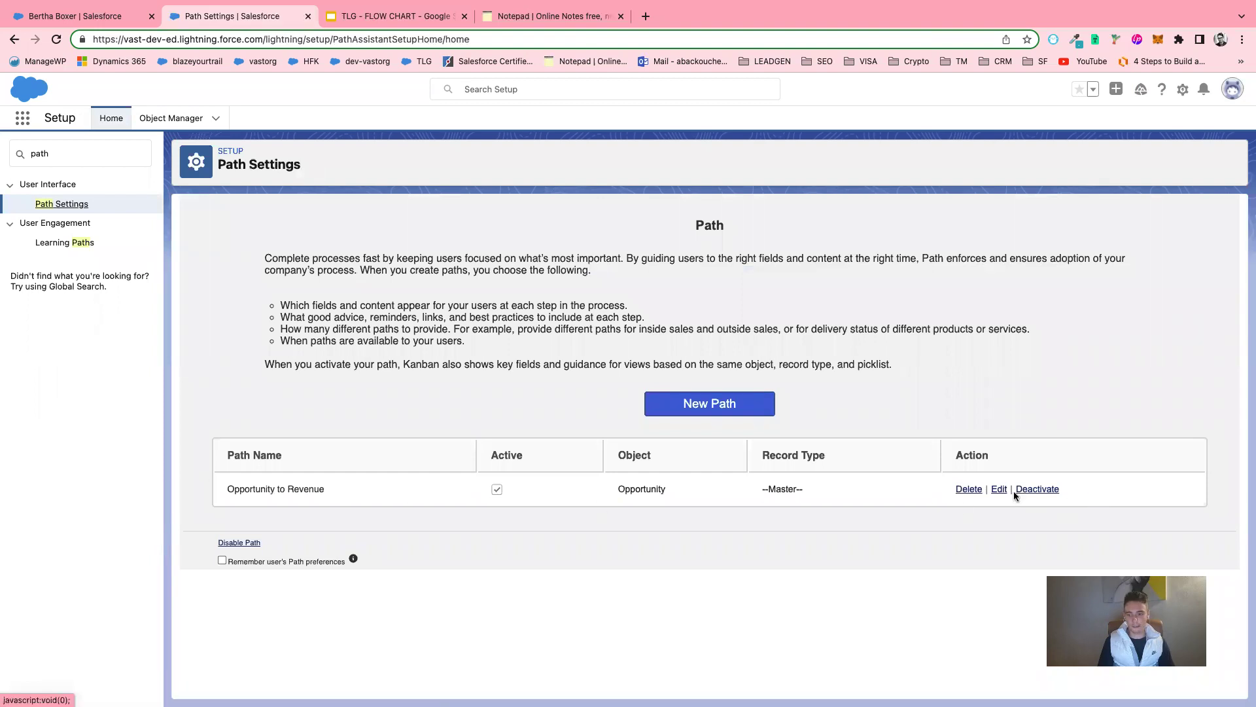
{"action": "left_click", "coordinate": [969, 490]}
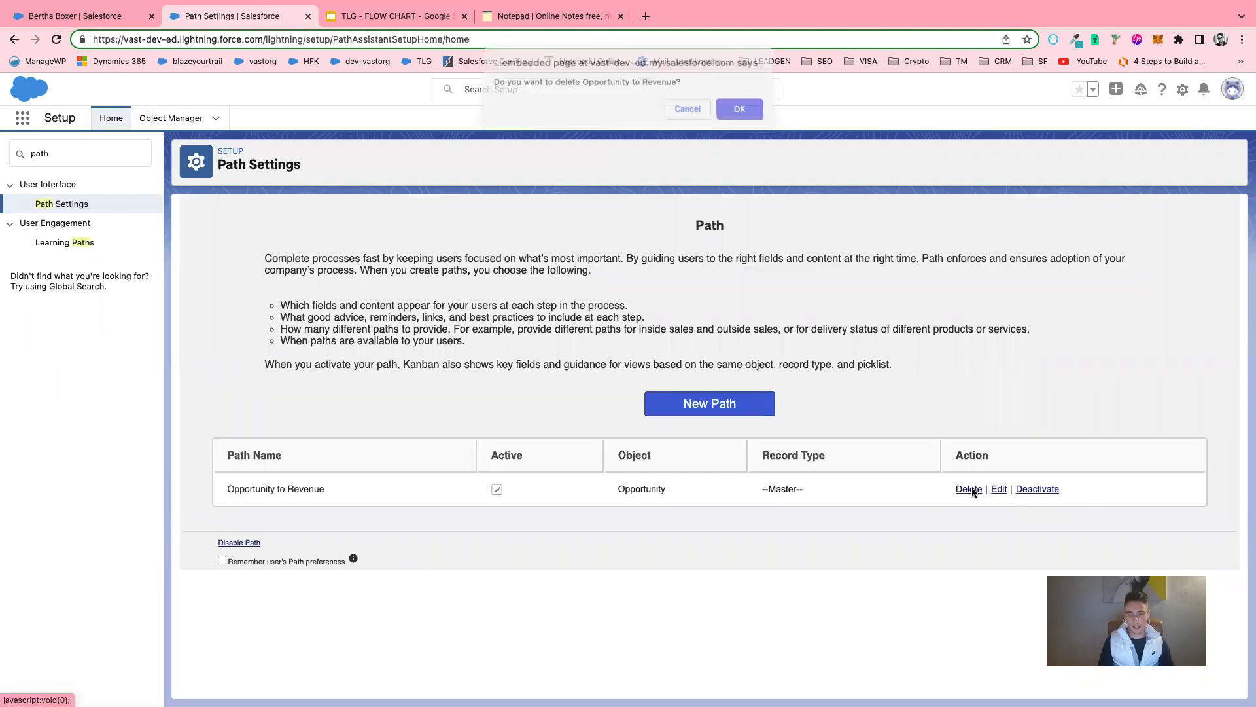
{"action": "left_click", "coordinate": [731, 112]}
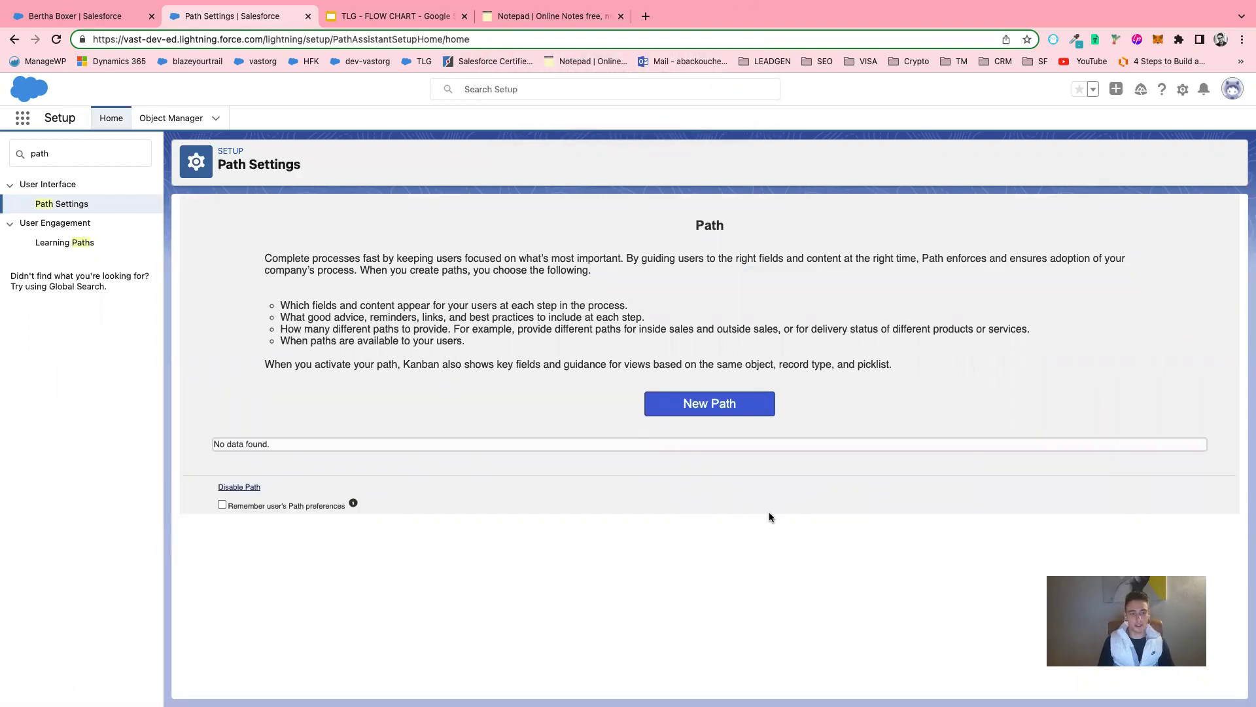
Step: Create a path named Opportunity to Revenue with the API reference name Opportunity_to_Revenue
{"action": "left_click", "coordinate": [719, 412]}
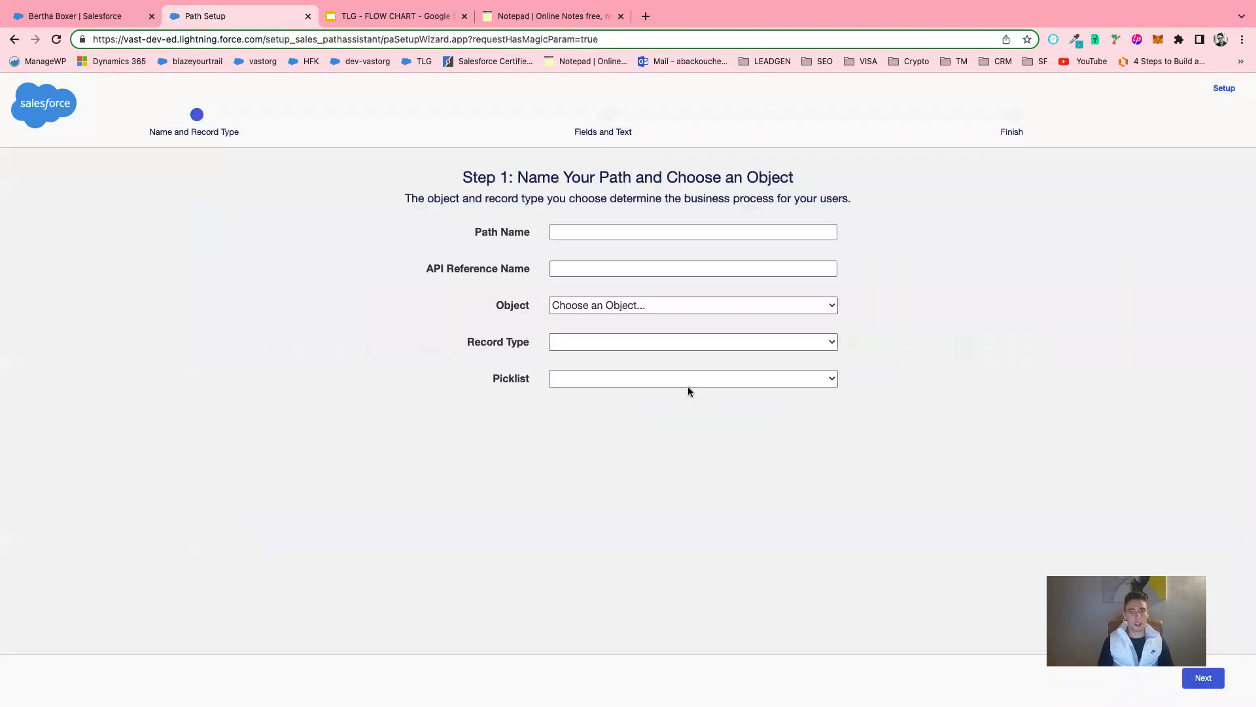
{"action": "left_click", "coordinate": [610, 227]}
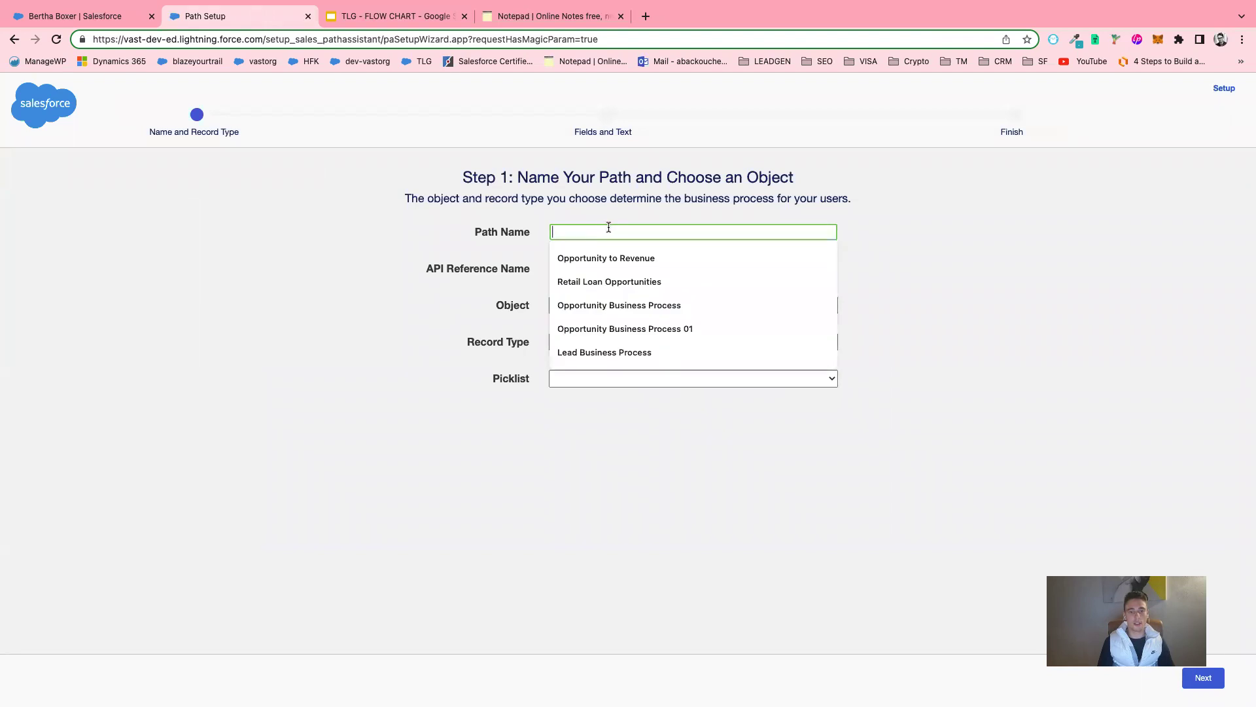
{"action": "left_click", "coordinate": [625, 257]}
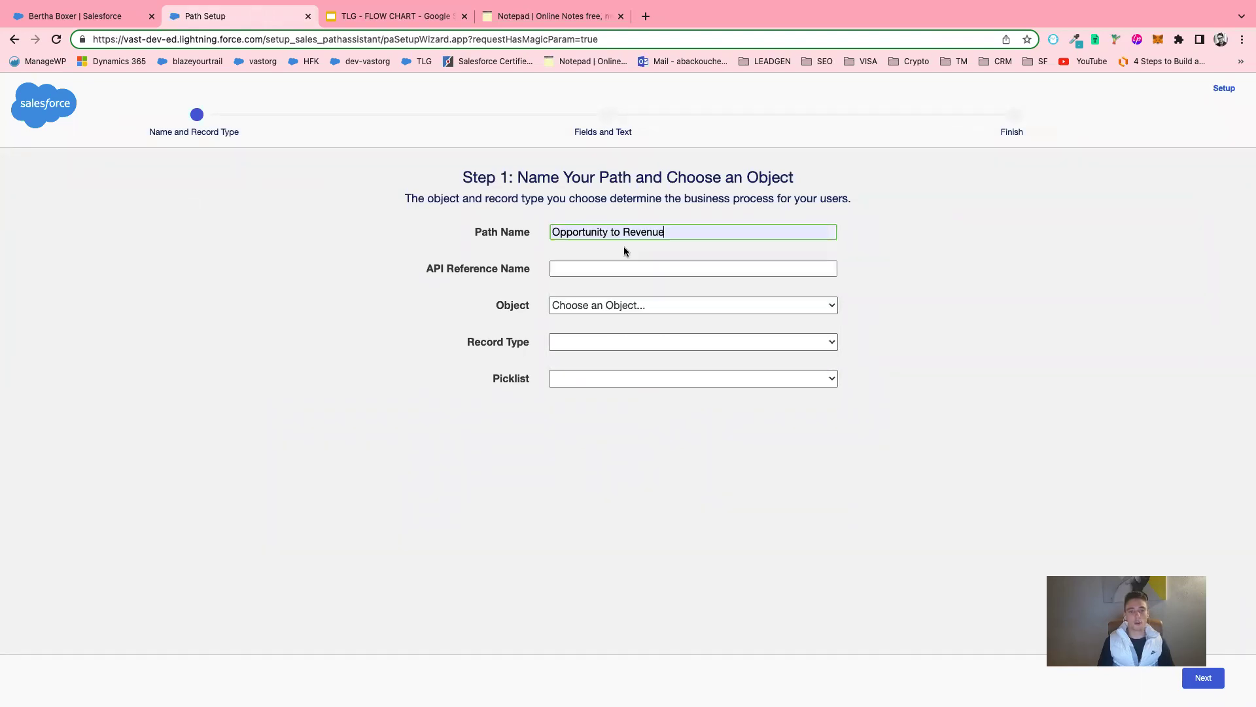
{"action": "key", "text": "Tab"}
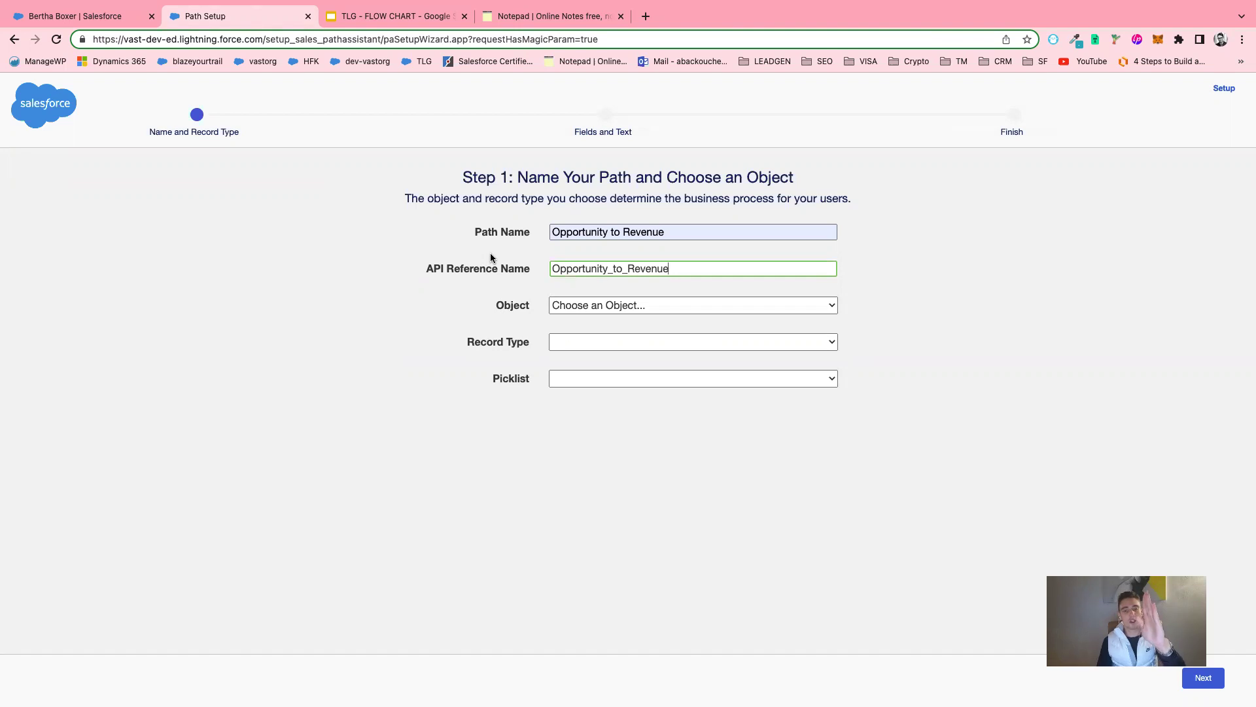
Step: Base the new path on the Opportunity object, the Master record type and the Stage picklist, and proceed to fields and guidance
{"action": "left_click", "coordinate": [573, 307]}
{"action": "scroll", "coordinate": [732, 577], "scroll_direction": "down", "scroll_amount": 1}
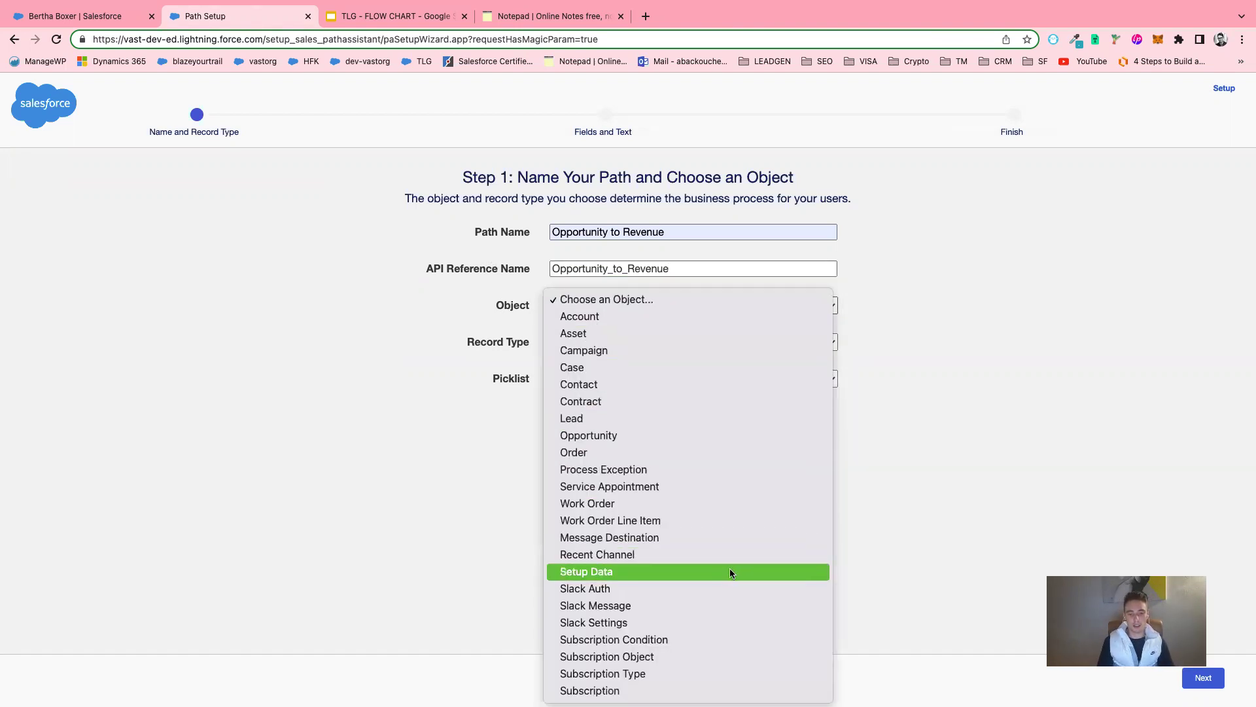
{"action": "left_click", "coordinate": [690, 436]}
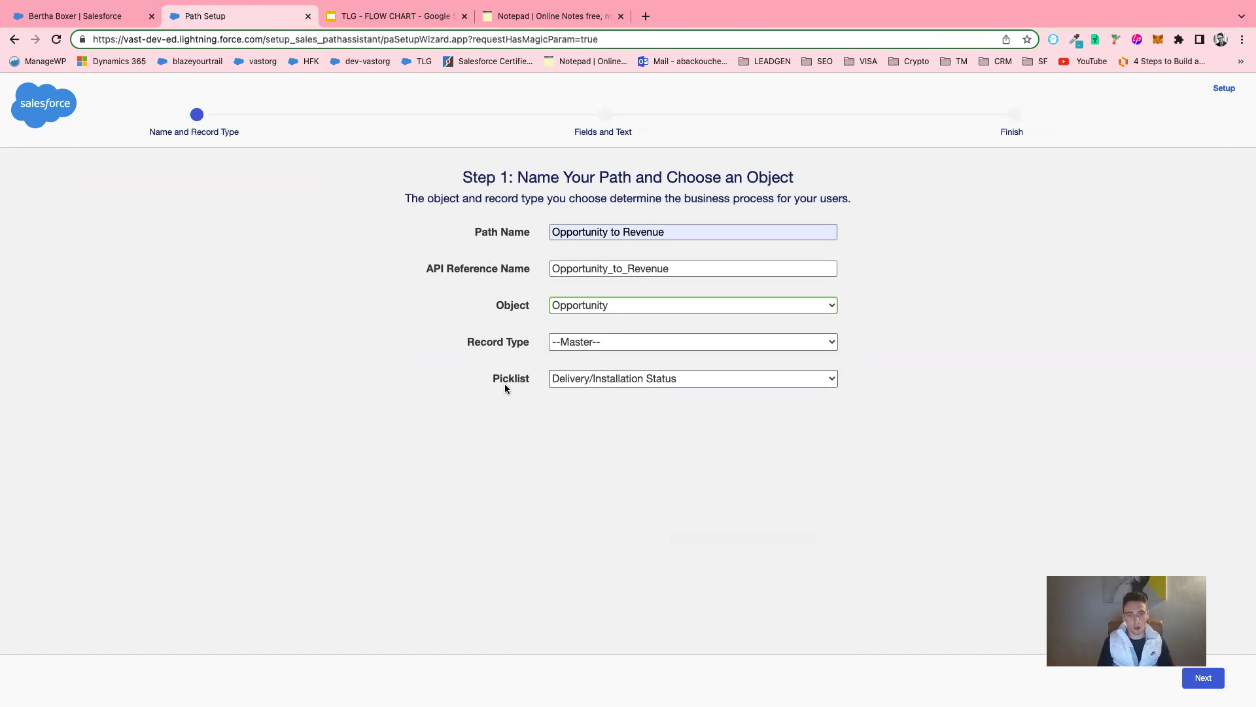
{"action": "left_click", "coordinate": [552, 340]}
{"action": "left_click", "coordinate": [551, 335]}
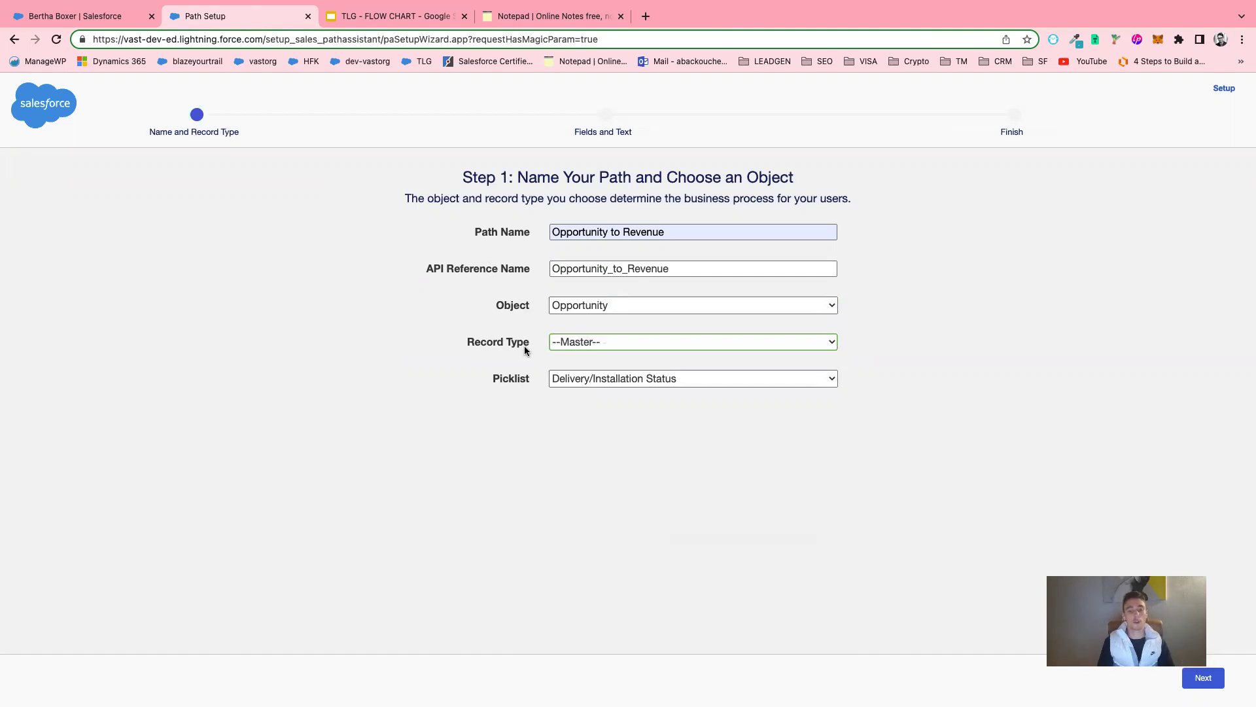
{"action": "left_click", "coordinate": [632, 380]}
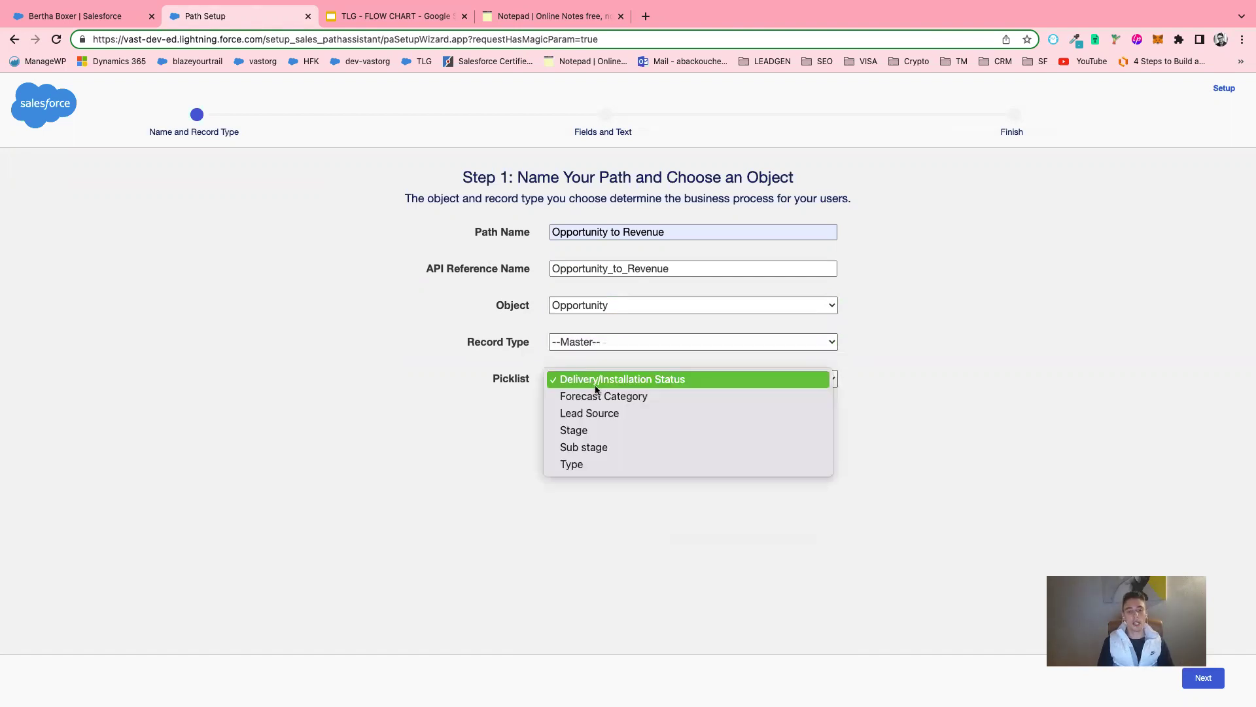
{"action": "left_click", "coordinate": [594, 433]}
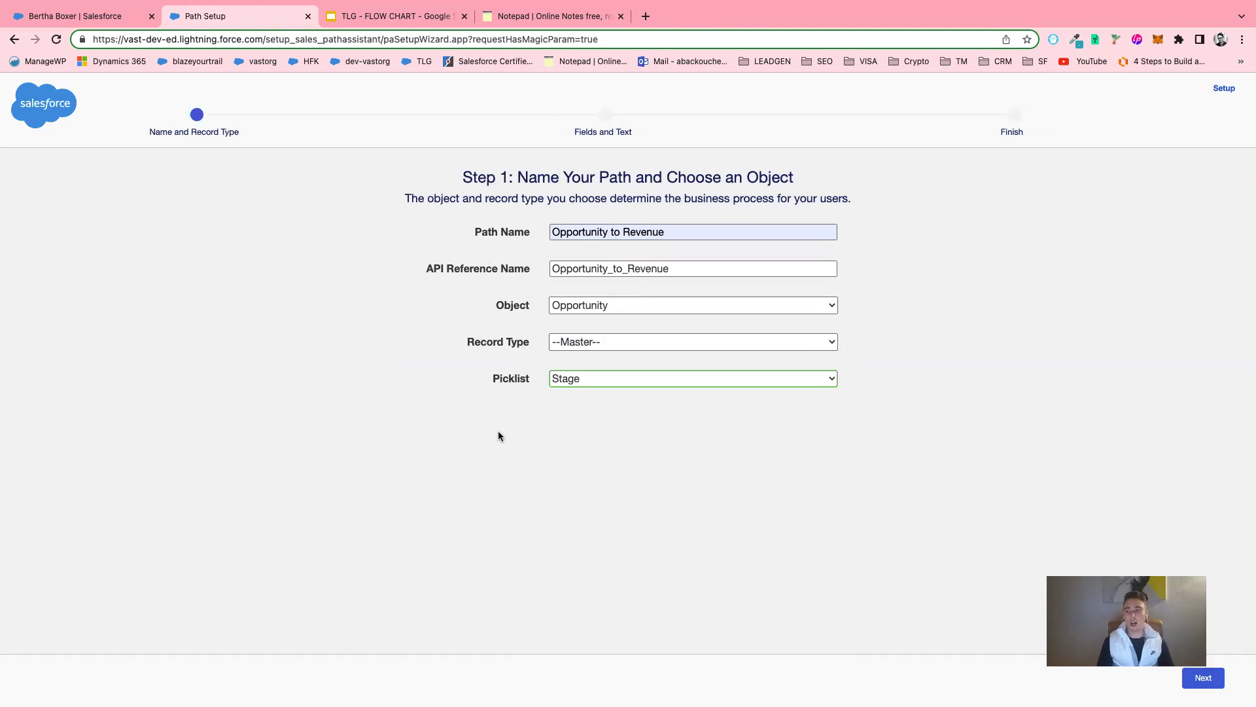
{"action": "left_click", "coordinate": [1202, 677]}
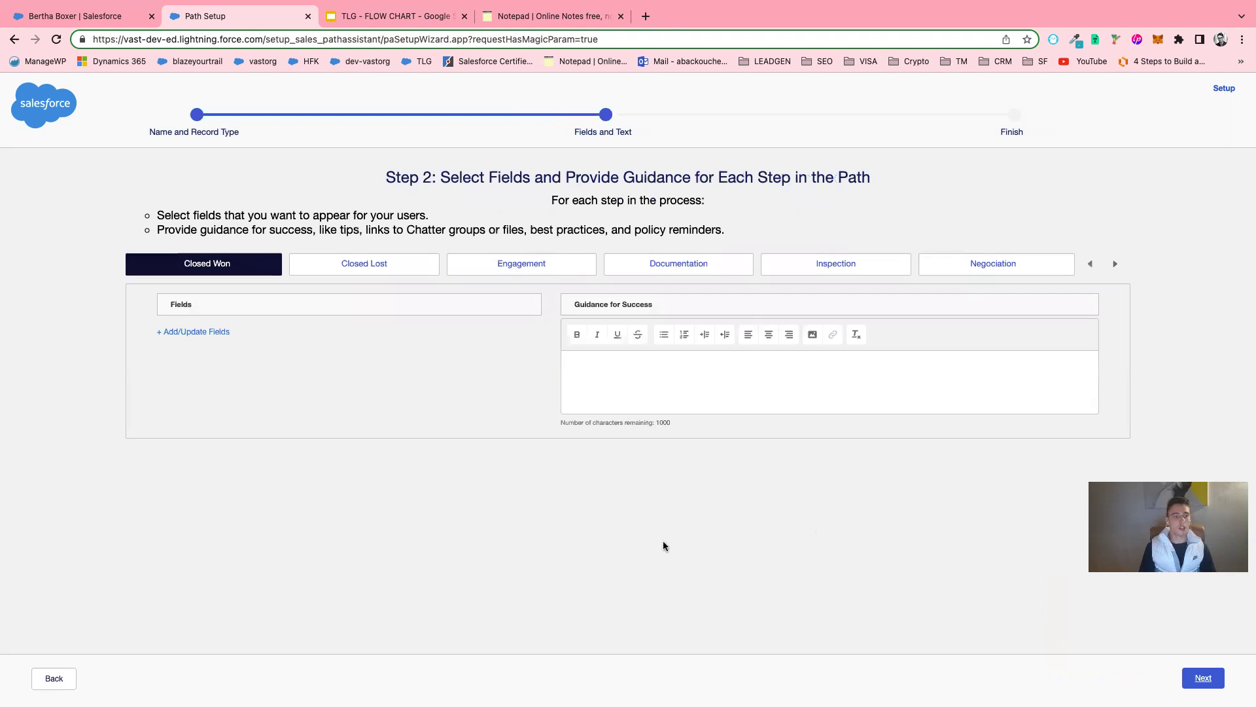
Step: Look through the path's Engagement, Documentation, Inspection and Negociation steps and their fields and guidance
{"action": "left_click", "coordinate": [527, 272]}
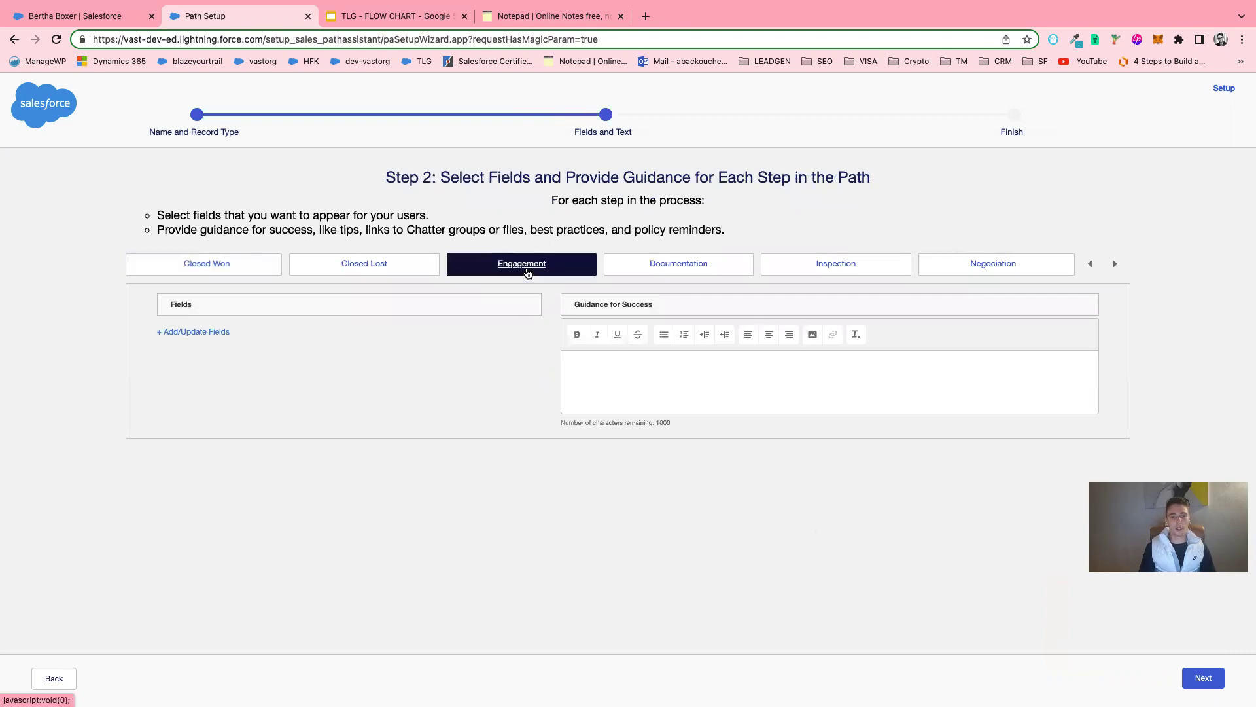
{"action": "left_click", "coordinate": [639, 271]}
{"action": "left_click", "coordinate": [800, 272]}
{"action": "left_click", "coordinate": [982, 272]}
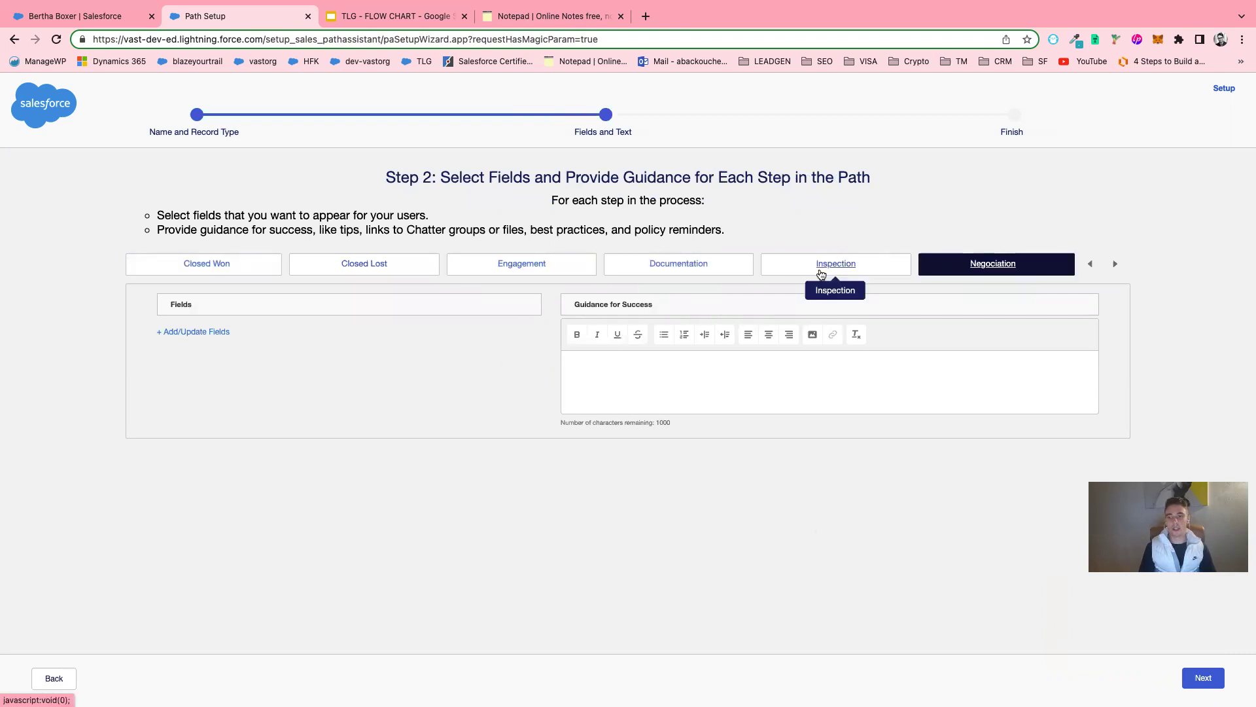
{"action": "left_click", "coordinate": [562, 269]}
{"action": "left_click", "coordinate": [660, 267]}
{"action": "left_click", "coordinate": [814, 269]}
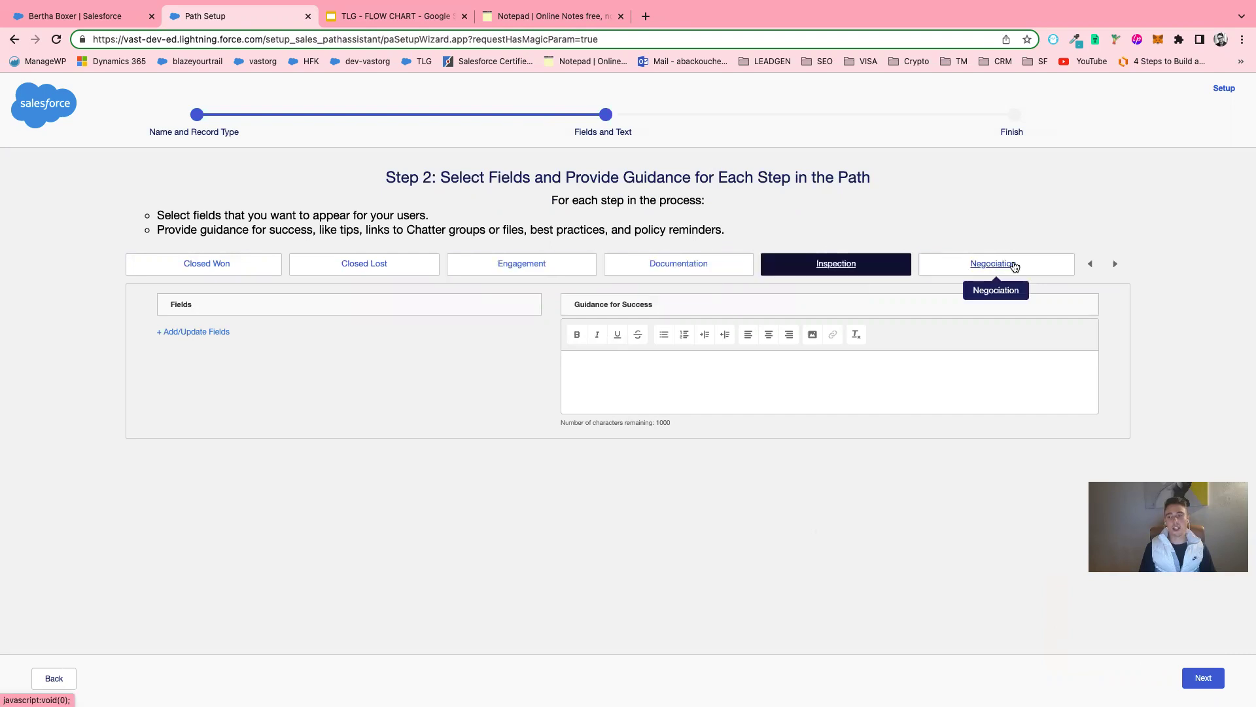
{"action": "left_click", "coordinate": [1013, 265]}
Step: Add Stage and Sub stage as the key fields of the Engagement step and save the selection
{"action": "left_click", "coordinate": [522, 268]}
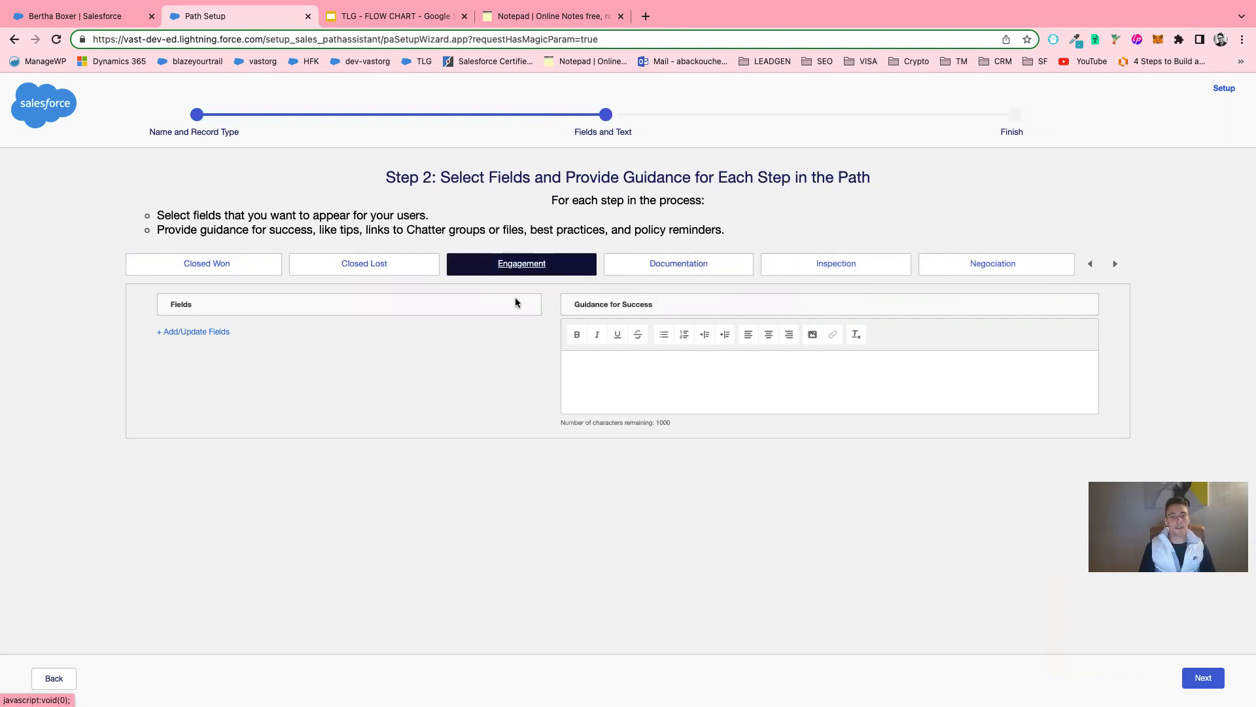
{"action": "left_click", "coordinate": [218, 332]}
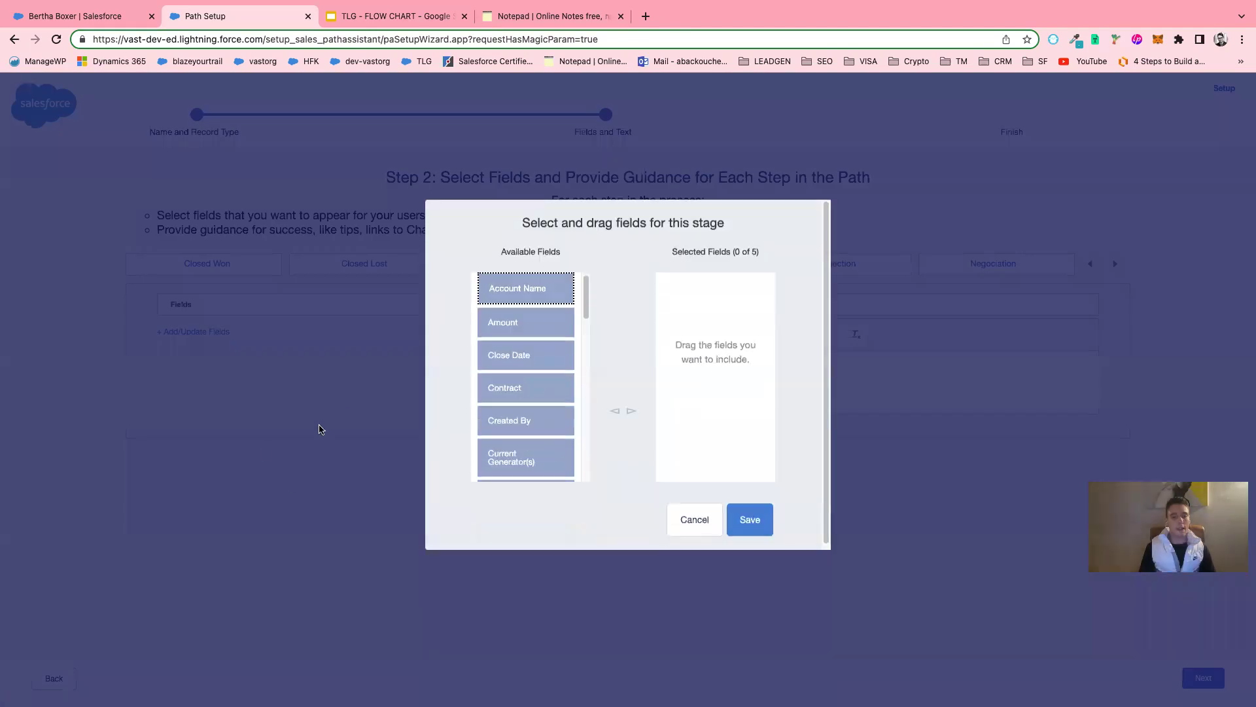
{"action": "scroll", "coordinate": [541, 412], "scroll_direction": "down", "scroll_amount": 10}
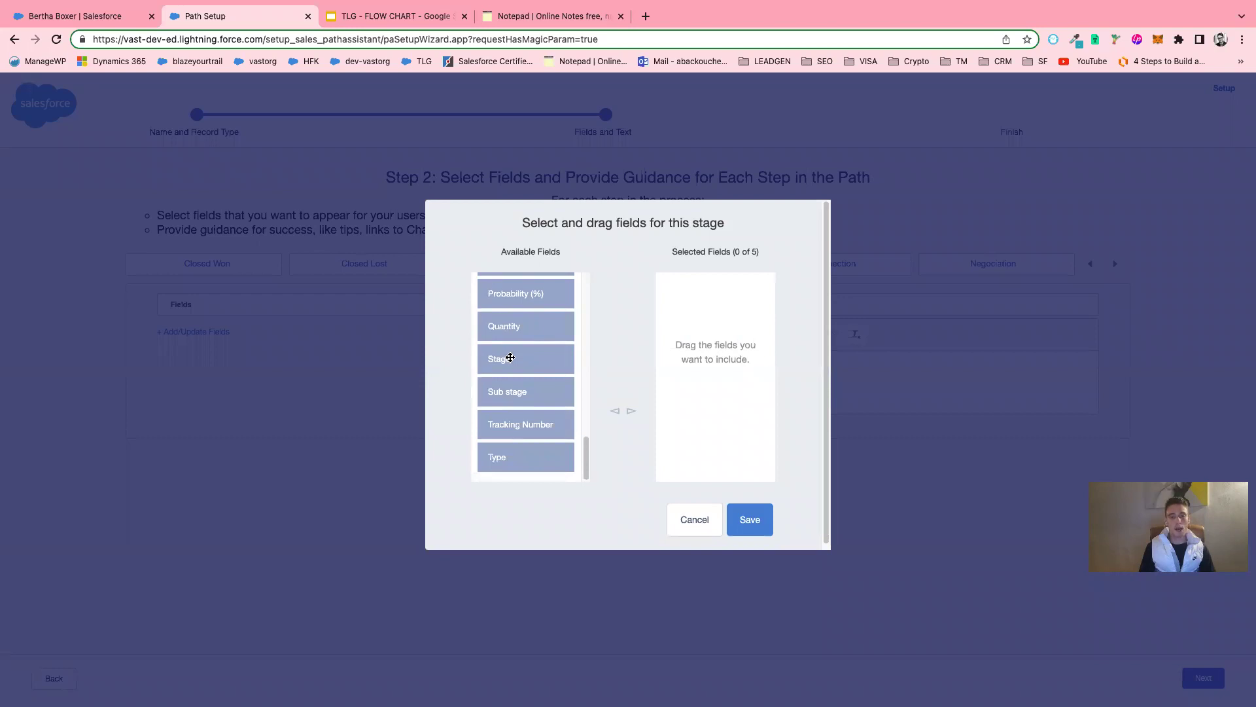
{"action": "left_click_drag", "start_coordinate": [510, 357], "coordinate": [701, 293]}
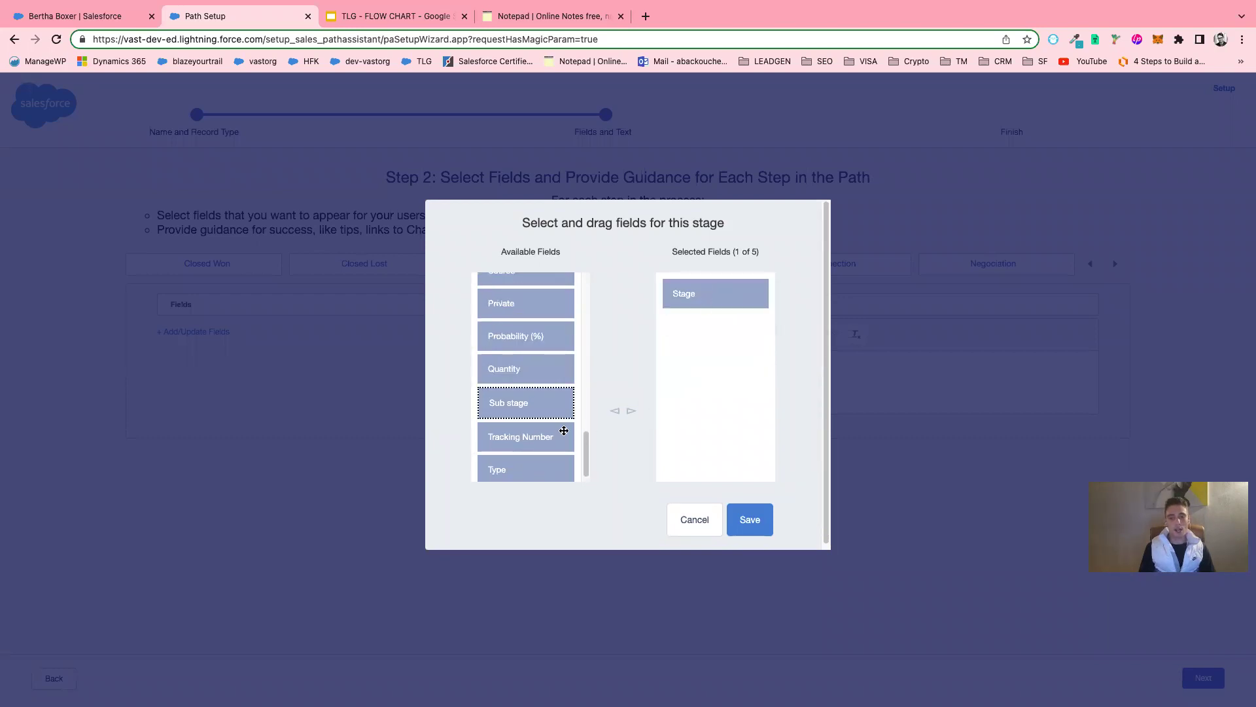
{"action": "left_click_drag", "start_coordinate": [514, 396], "coordinate": [693, 330]}
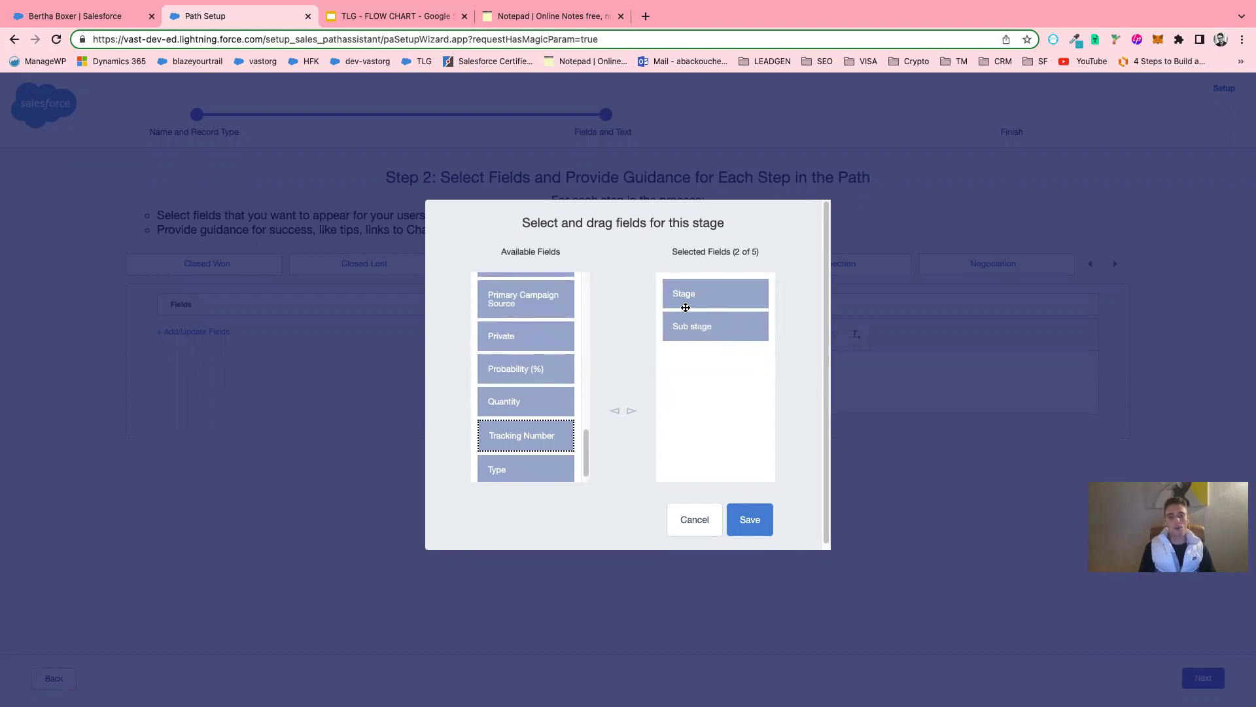
{"action": "left_click", "coordinate": [750, 520]}
Step: Add Stage and Sub stage as the key fields of the Documentation step and save the selection
{"action": "left_click", "coordinate": [684, 265]}
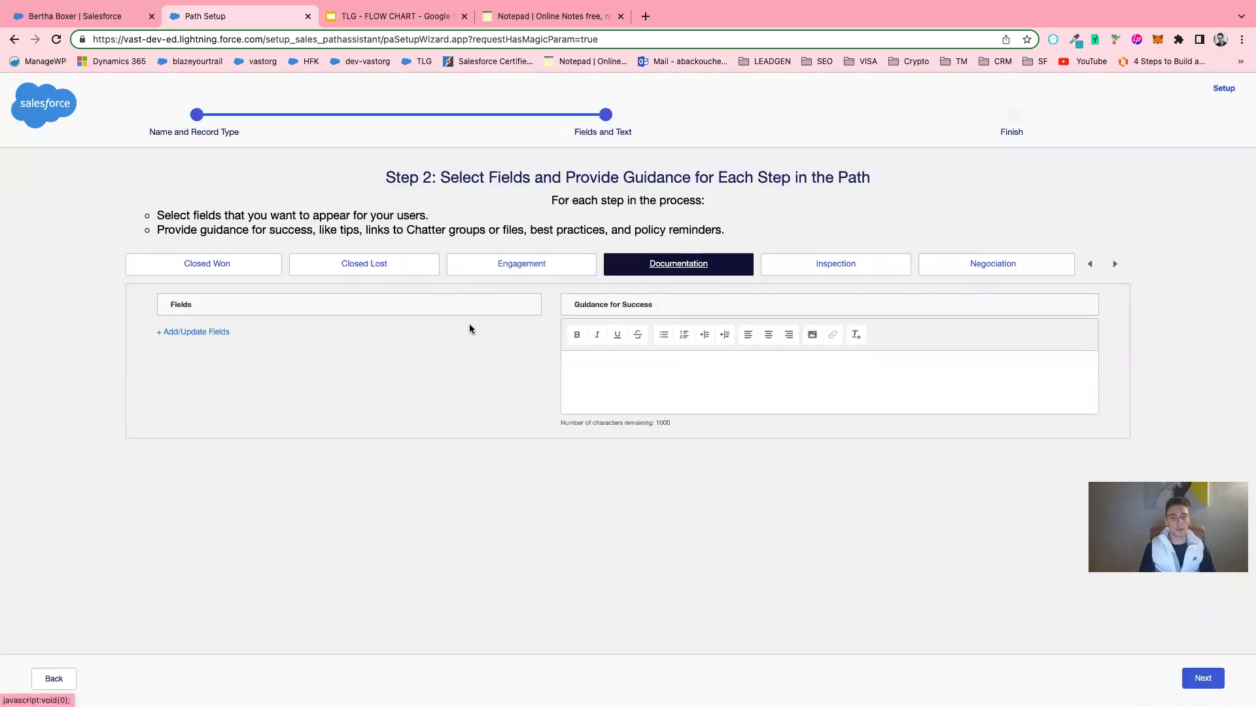
{"action": "left_click", "coordinate": [191, 333]}
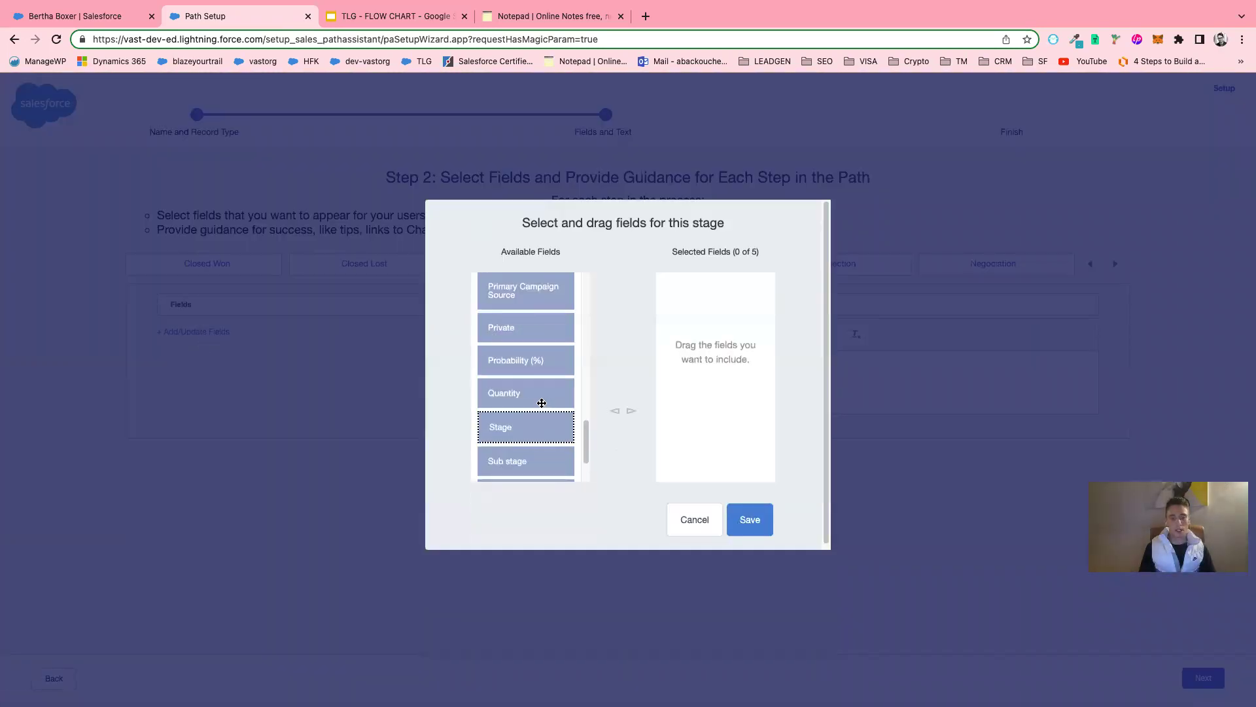
{"action": "left_click_drag", "start_coordinate": [523, 427], "coordinate": [707, 409]}
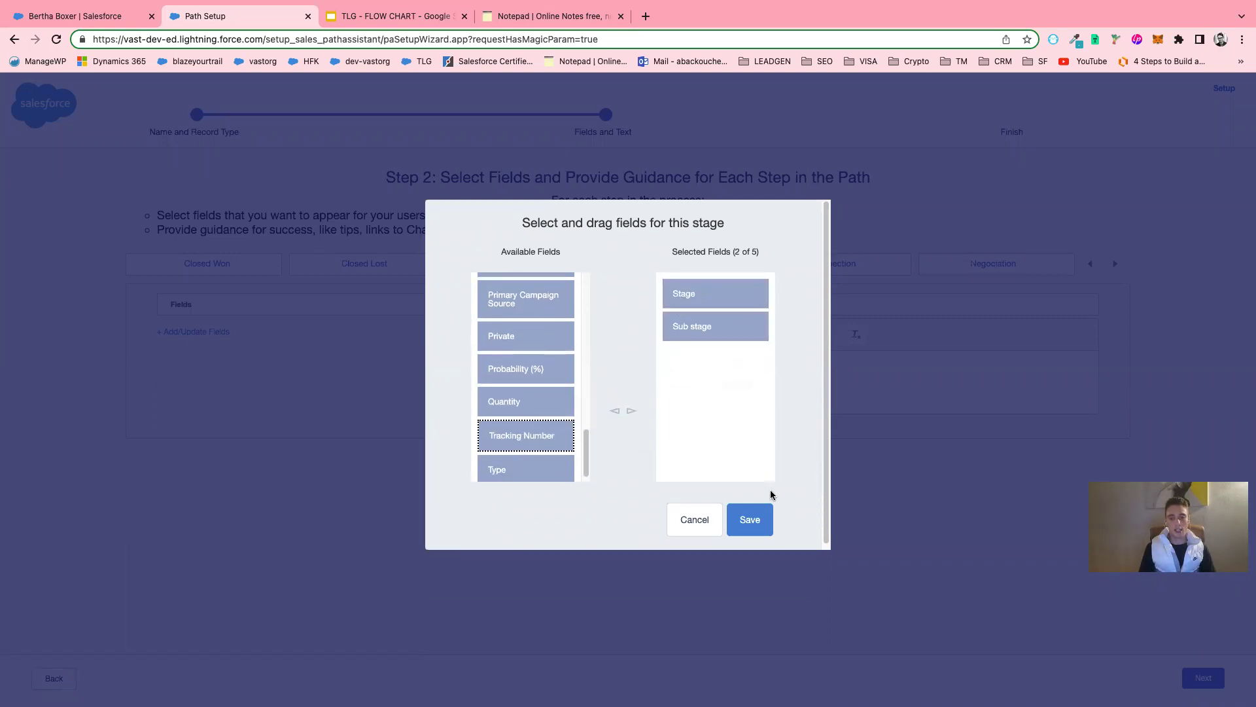
{"action": "left_click", "coordinate": [751, 519]}
Step: Write the Documentation guidance "Complete all the sub stages to achieve the Documentation stage." and copy the text
{"action": "left_click", "coordinate": [640, 367]}
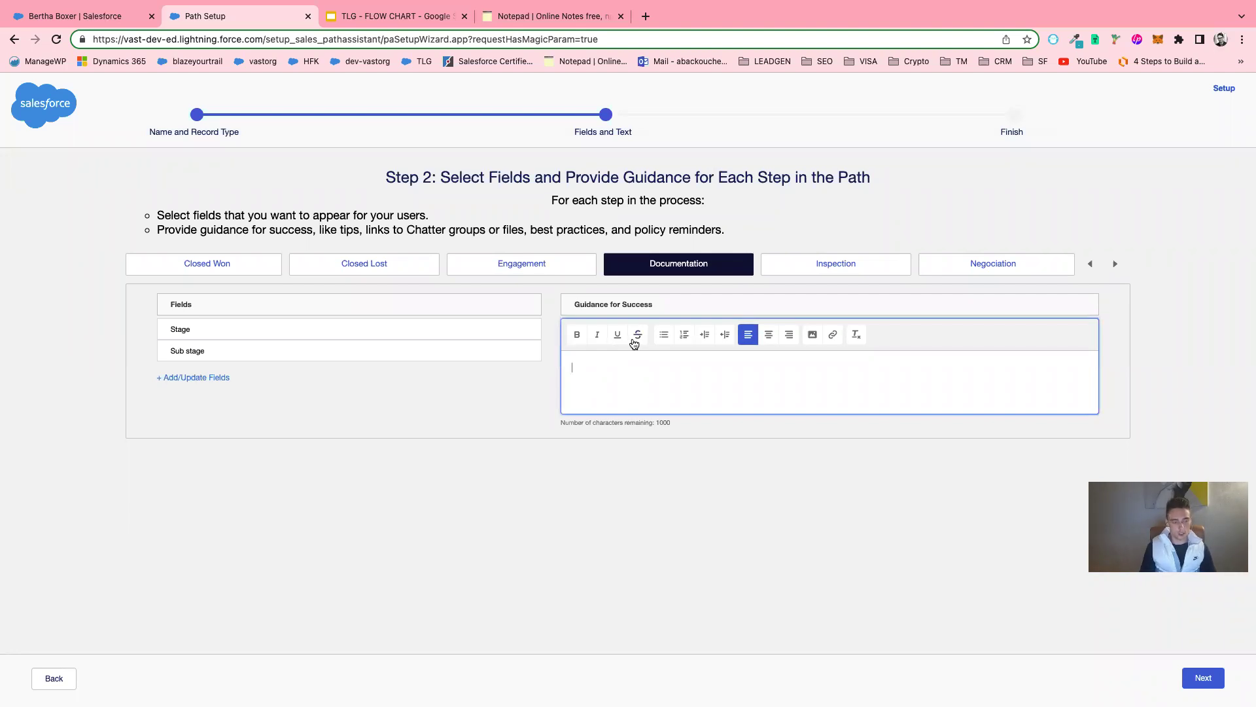
{"action": "type", "text": "Complete all the sub stages to achieve the D"}
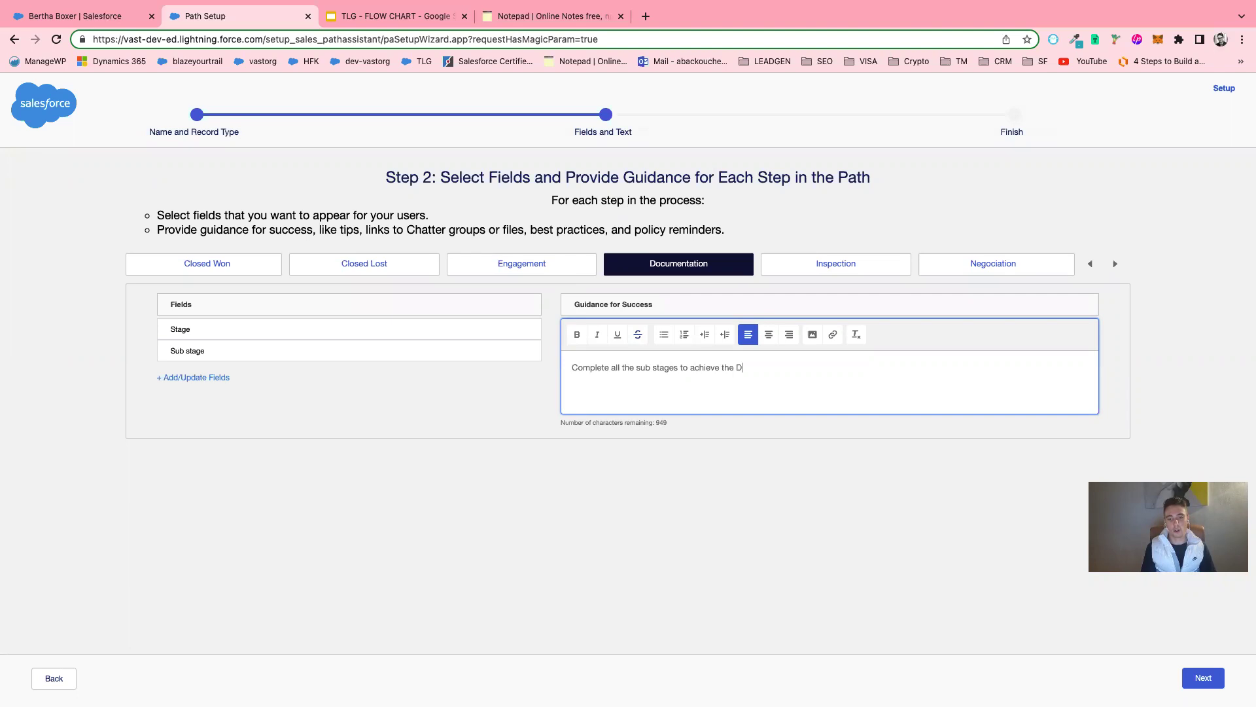
{"action": "type", "text": "tion"}
{"action": "key", "text": "super+a"}
{"action": "key", "text": "super+c"}
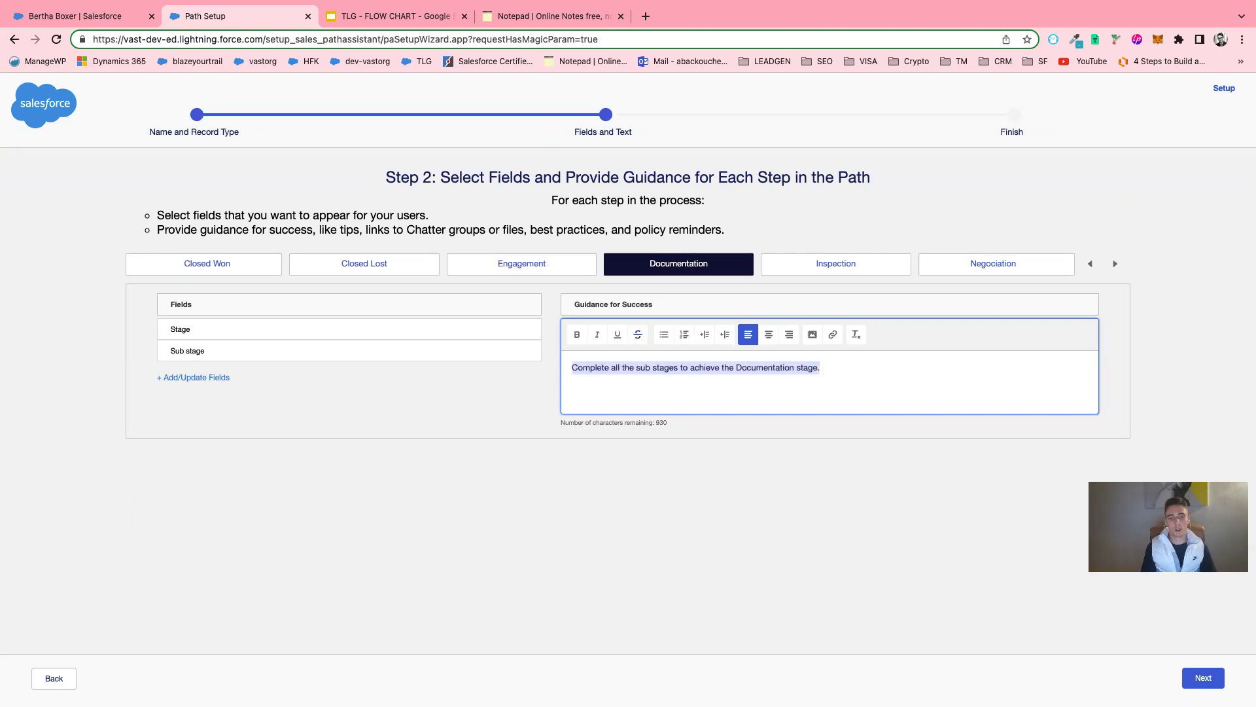
Step: Paste the copied guidance into the Engagement step and reword it to "Complete all the sub stages to achieve the Engagement stage."
{"action": "left_click", "coordinate": [567, 269]}
{"action": "left_click", "coordinate": [660, 370]}
{"action": "key", "text": "super+v"}
{"action": "double_click", "coordinate": [763, 370]}
{"action": "type", "text": "Engagement"}
{"action": "left_click", "coordinate": [871, 495]}
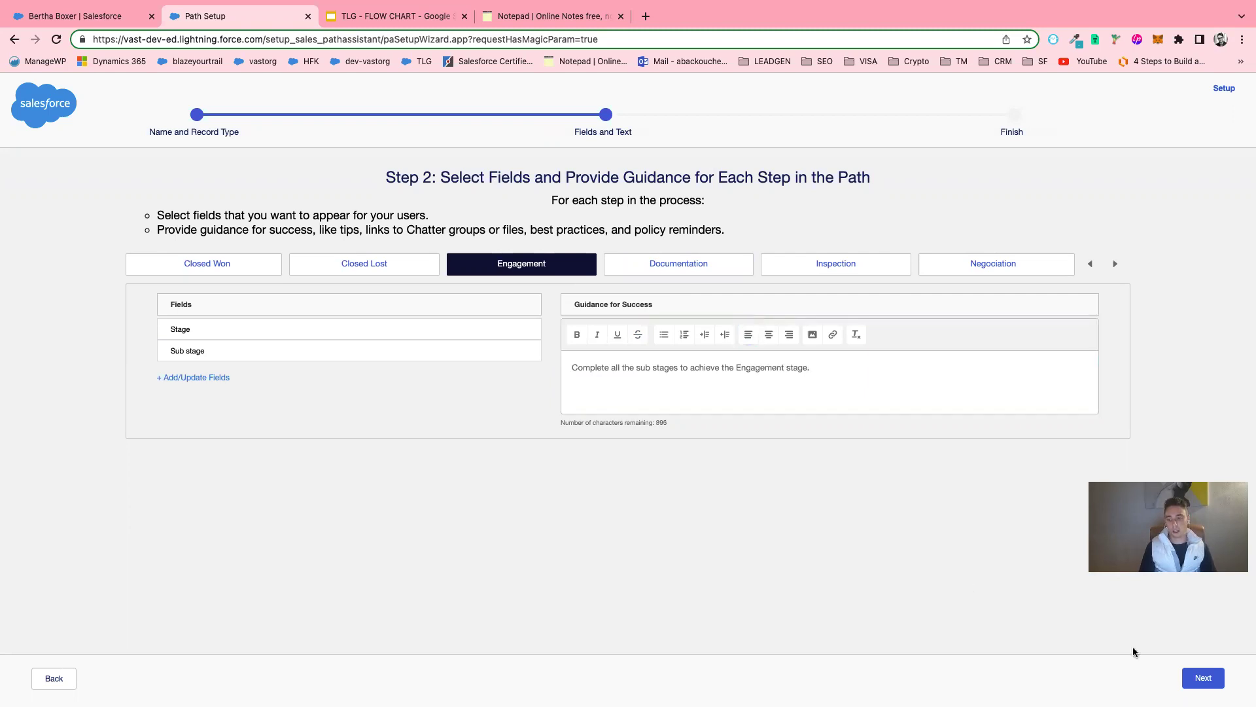
Step: Proceed to the final path setup step, activate the path and enable celebrations
{"action": "left_click", "coordinate": [1204, 677]}
{"action": "left_click", "coordinate": [1185, 238]}
{"action": "left_click", "coordinate": [1179, 316]}
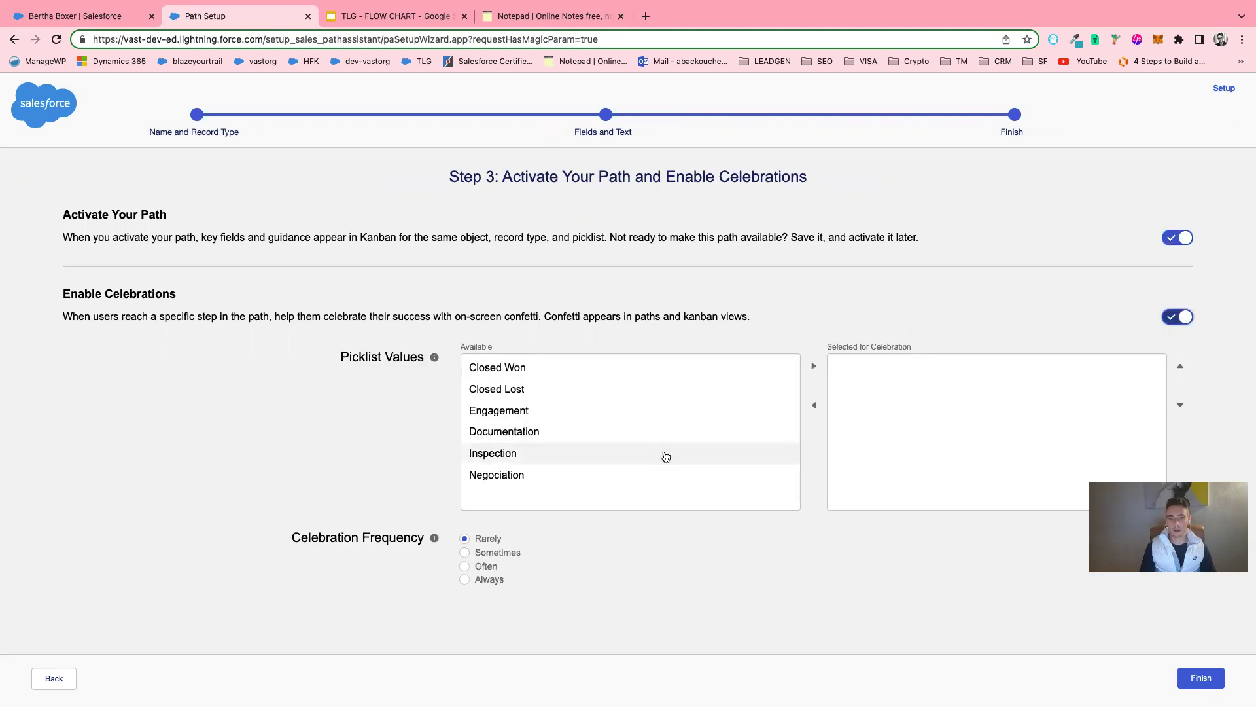
Step: Select Engagement and Documentation for celebration, set the celebration frequency to Always and finish the path
{"action": "left_click", "coordinate": [564, 409]}
{"action": "left_click", "coordinate": [813, 366]}
{"action": "left_click", "coordinate": [654, 411]}
{"action": "left_click", "coordinate": [813, 366]}
{"action": "left_click", "coordinate": [466, 580]}
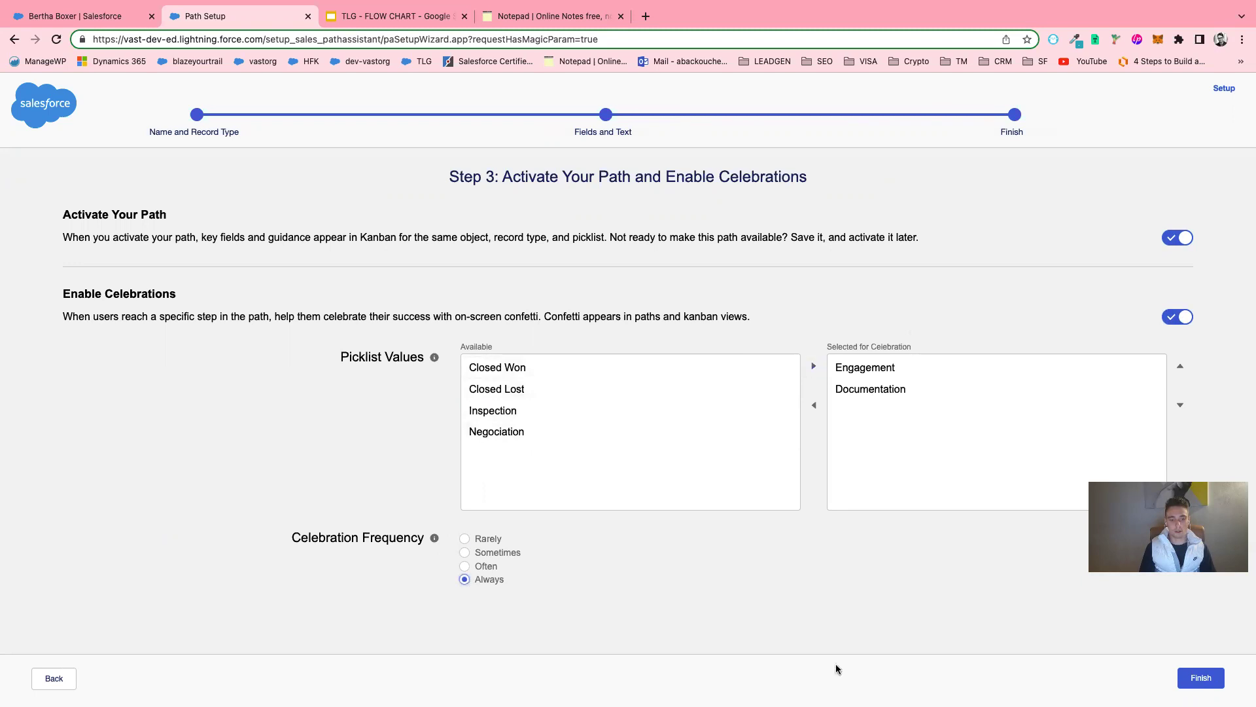
{"action": "left_click", "coordinate": [1218, 682]}
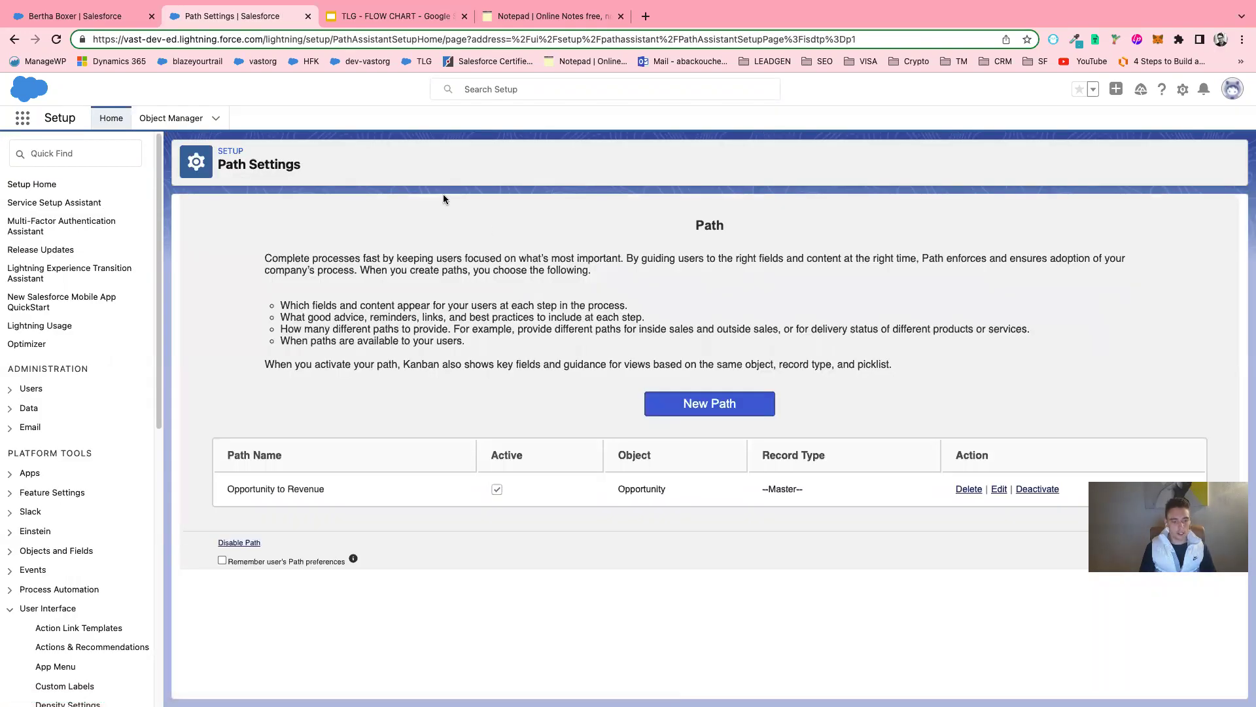
Step: Return to the Sales Console with the open lead record and reload it
{"action": "left_click", "coordinate": [62, 17]}
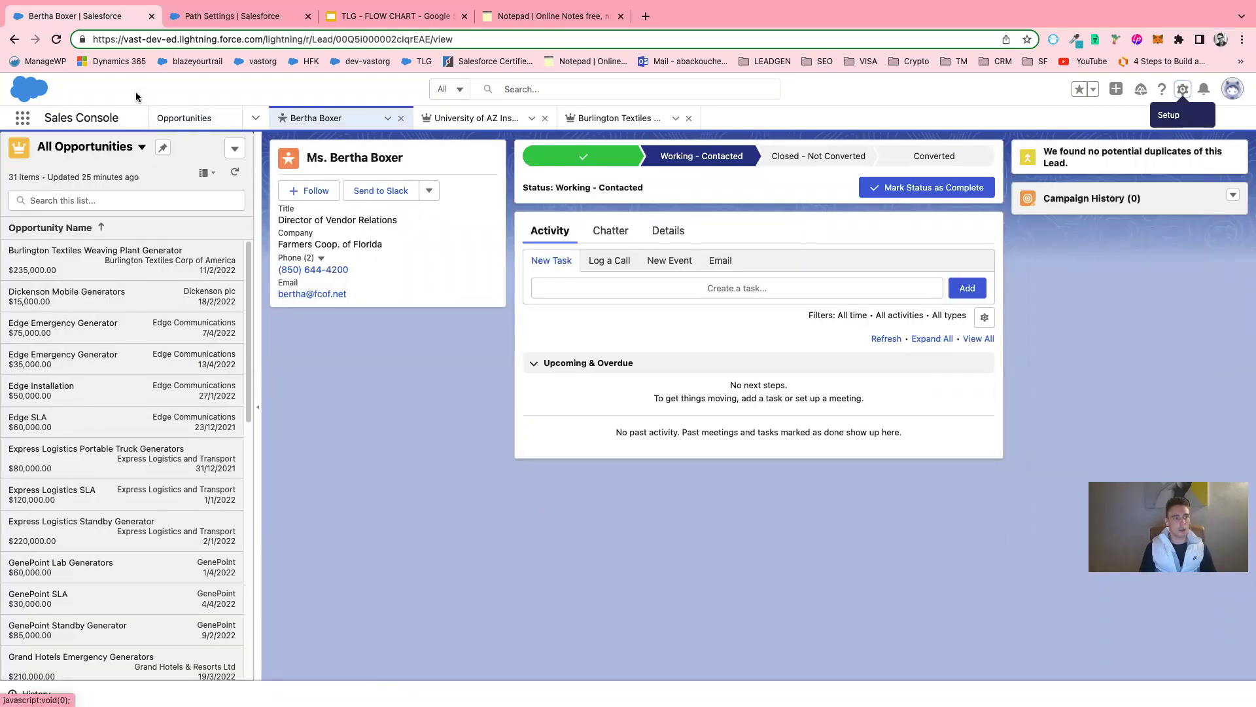
{"action": "key", "text": "super+r"}
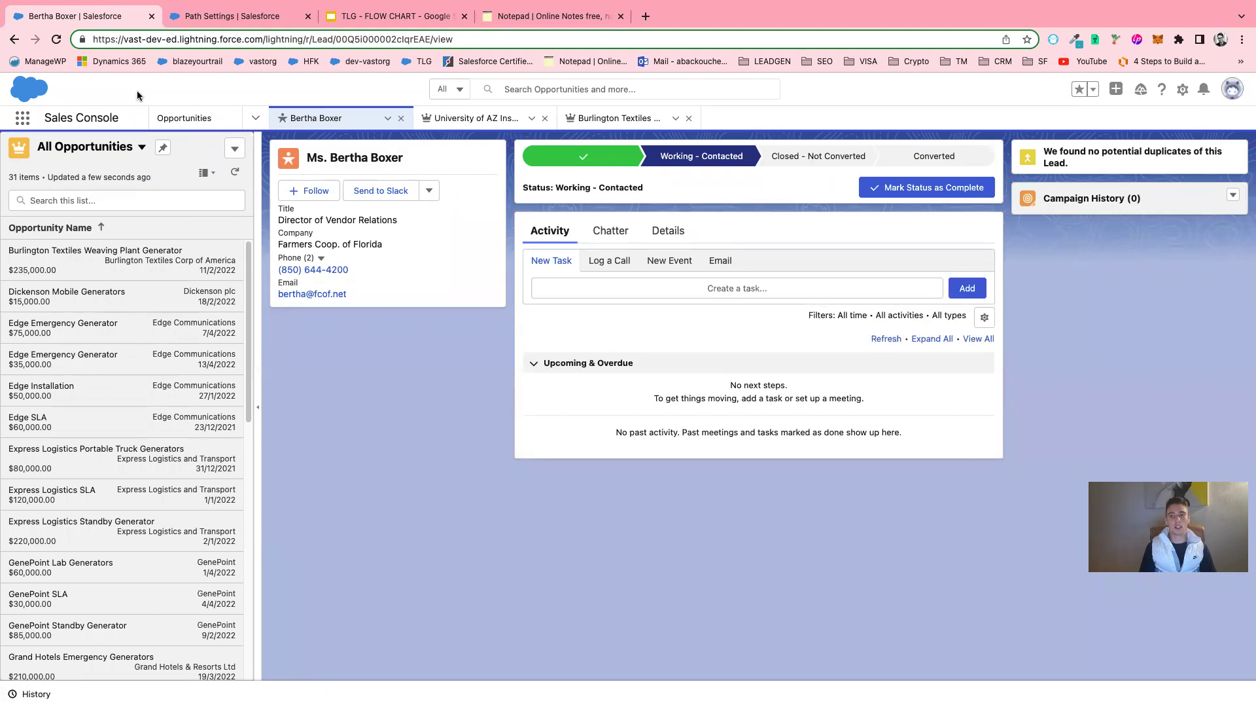
Step: Open the Edge SLA opportunity from the All Opportunities list view
{"action": "left_click", "coordinate": [94, 148]}
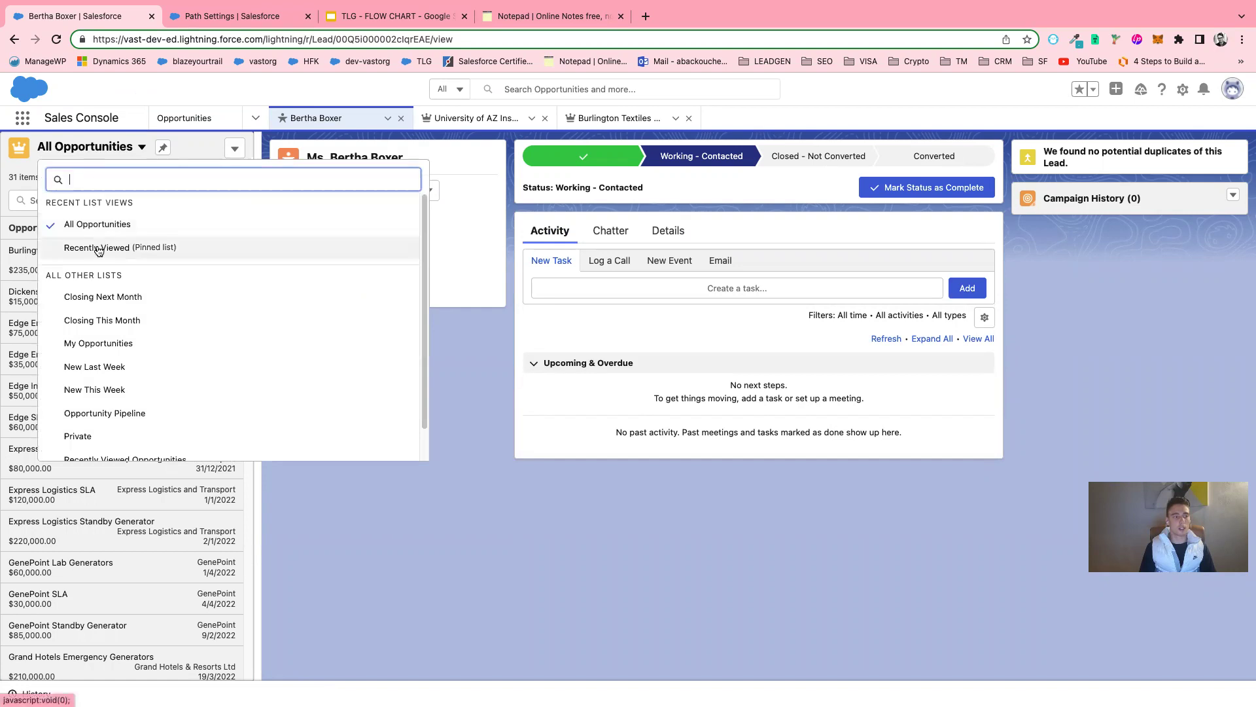
{"action": "left_click", "coordinate": [101, 224]}
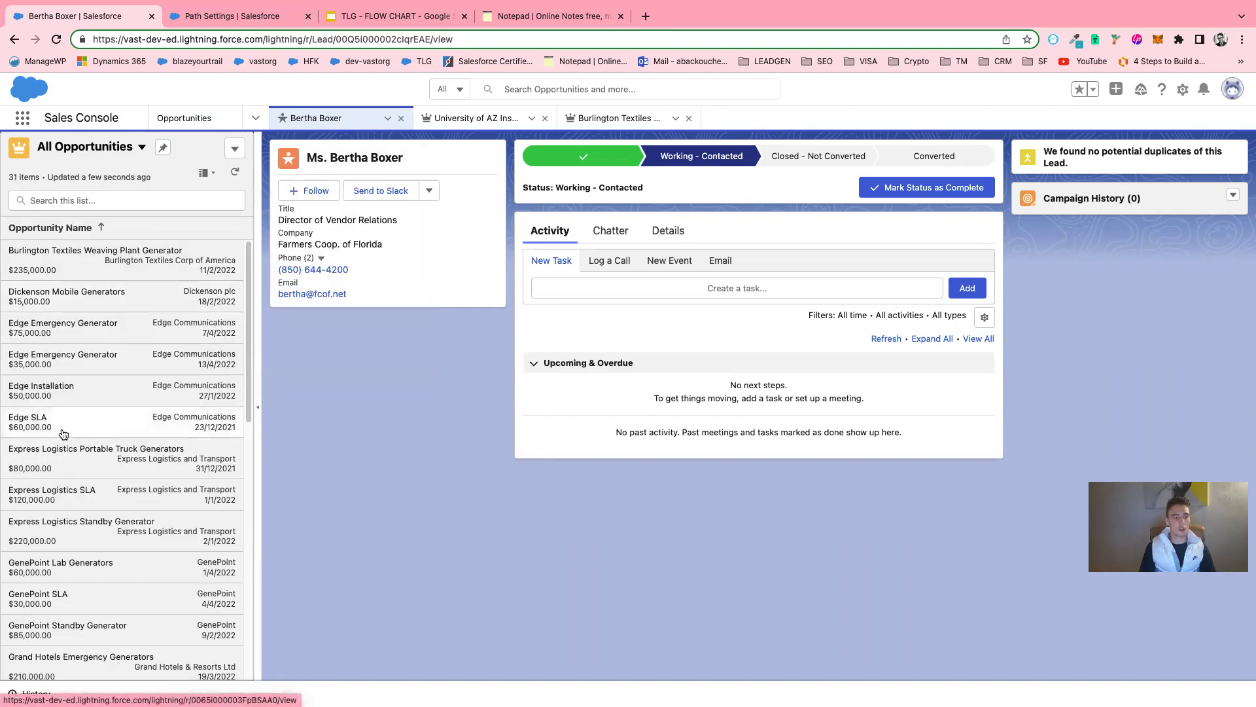
{"action": "left_click", "coordinate": [64, 426]}
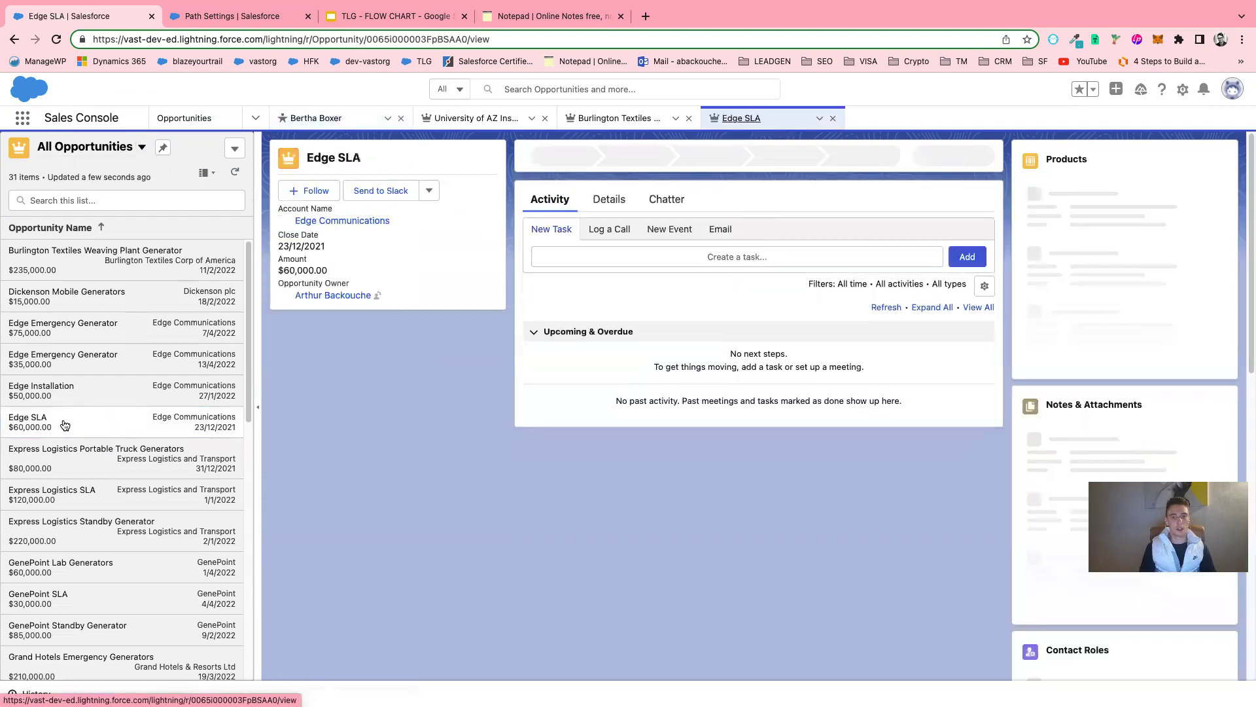
Step: Move Edge SLA back to the Engagement stage with the sub stage "Create the Term of Engagement document"
{"action": "left_click", "coordinate": [597, 155]}
{"action": "left_click", "coordinate": [890, 190]}
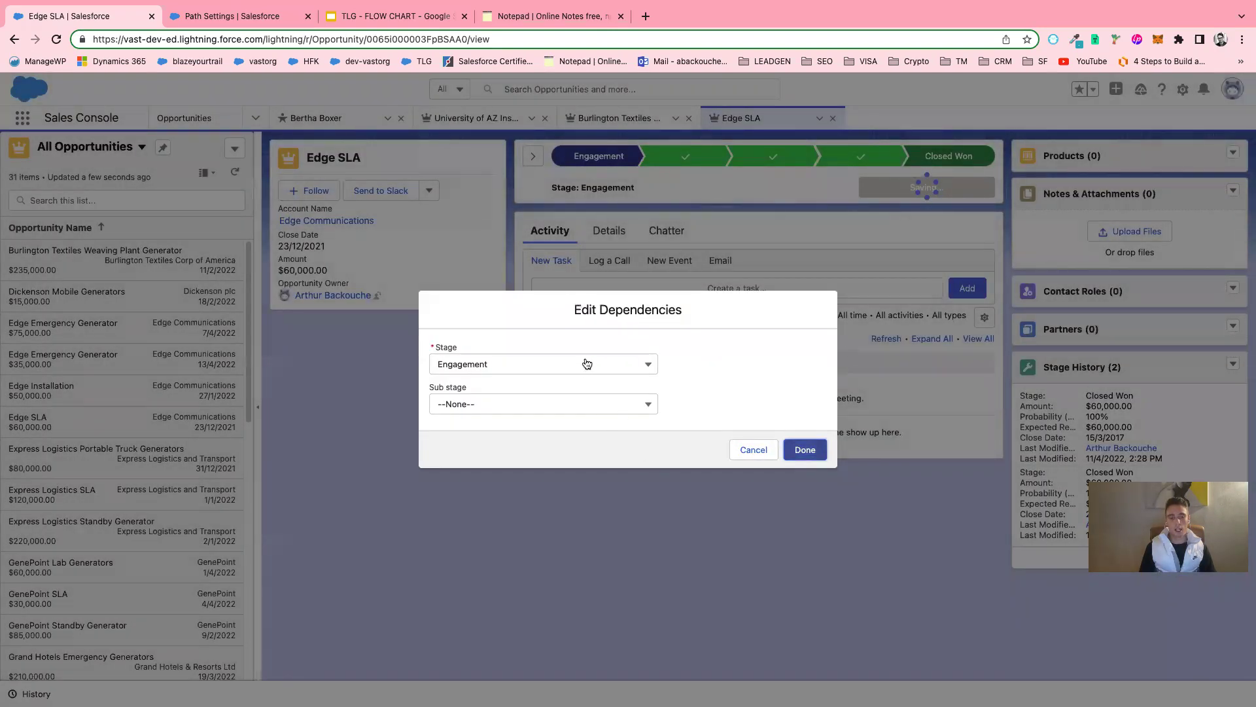
{"action": "left_click", "coordinate": [585, 364]}
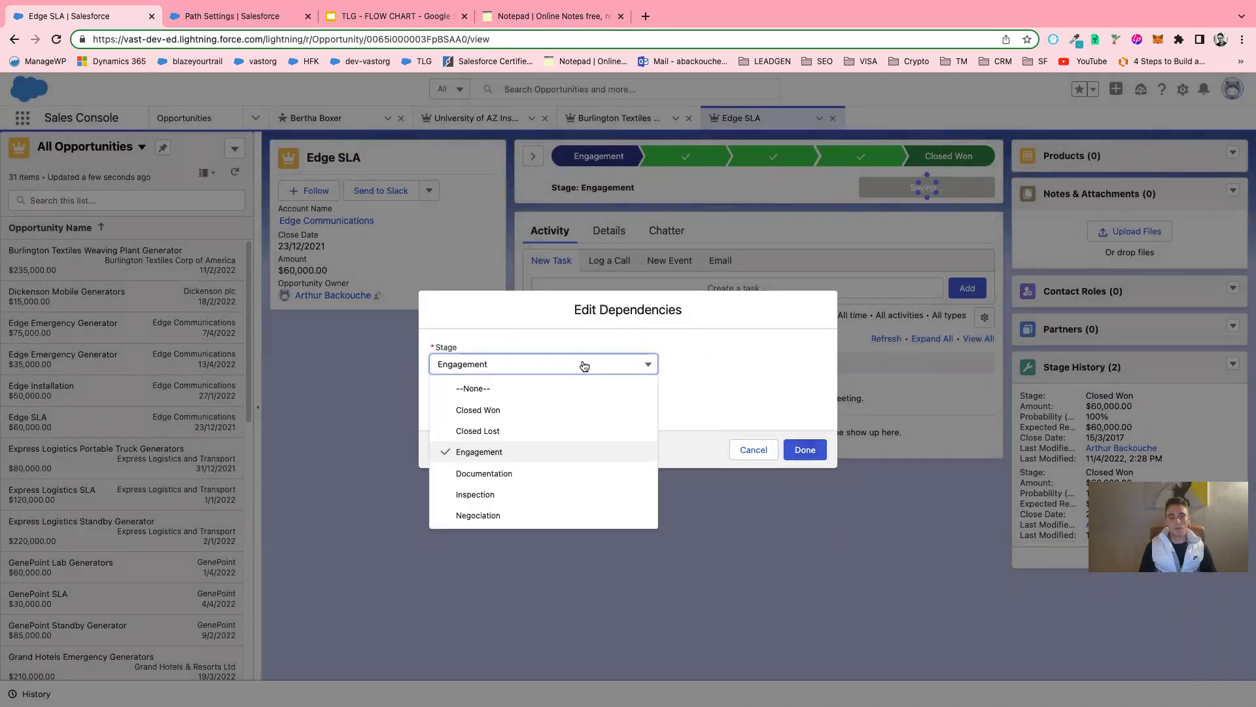
{"action": "left_click", "coordinate": [585, 365]}
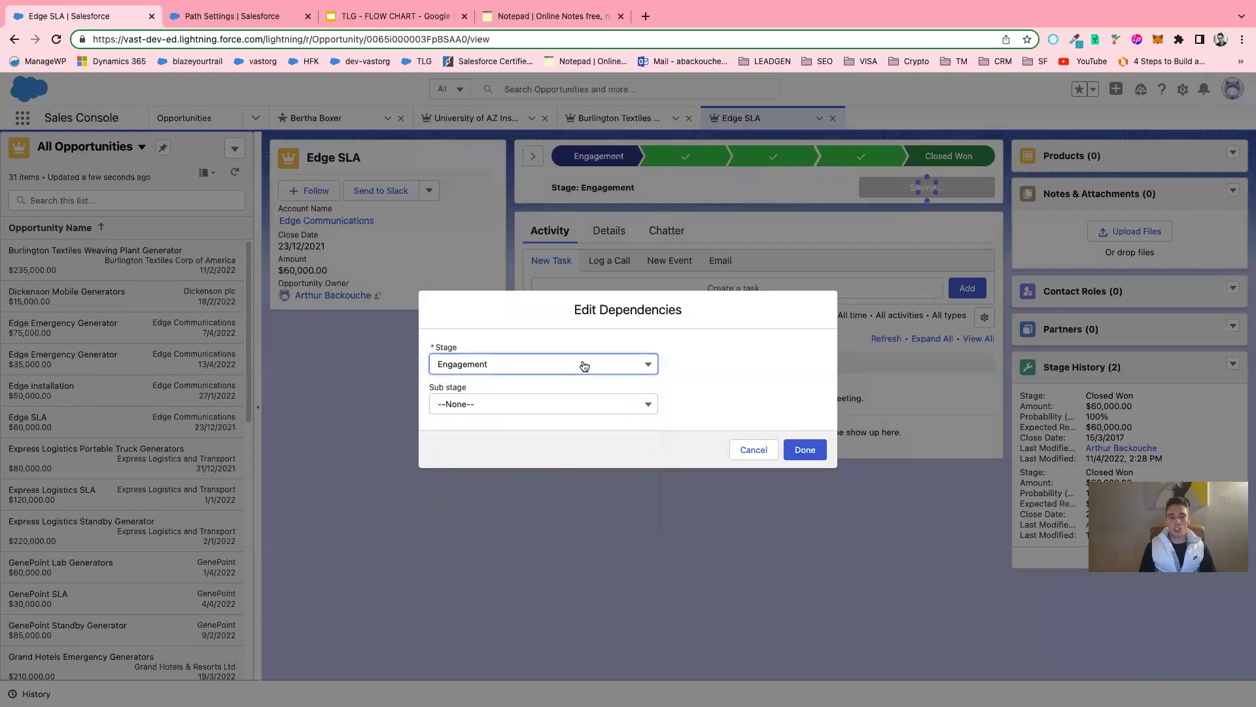
{"action": "left_click", "coordinate": [565, 415]}
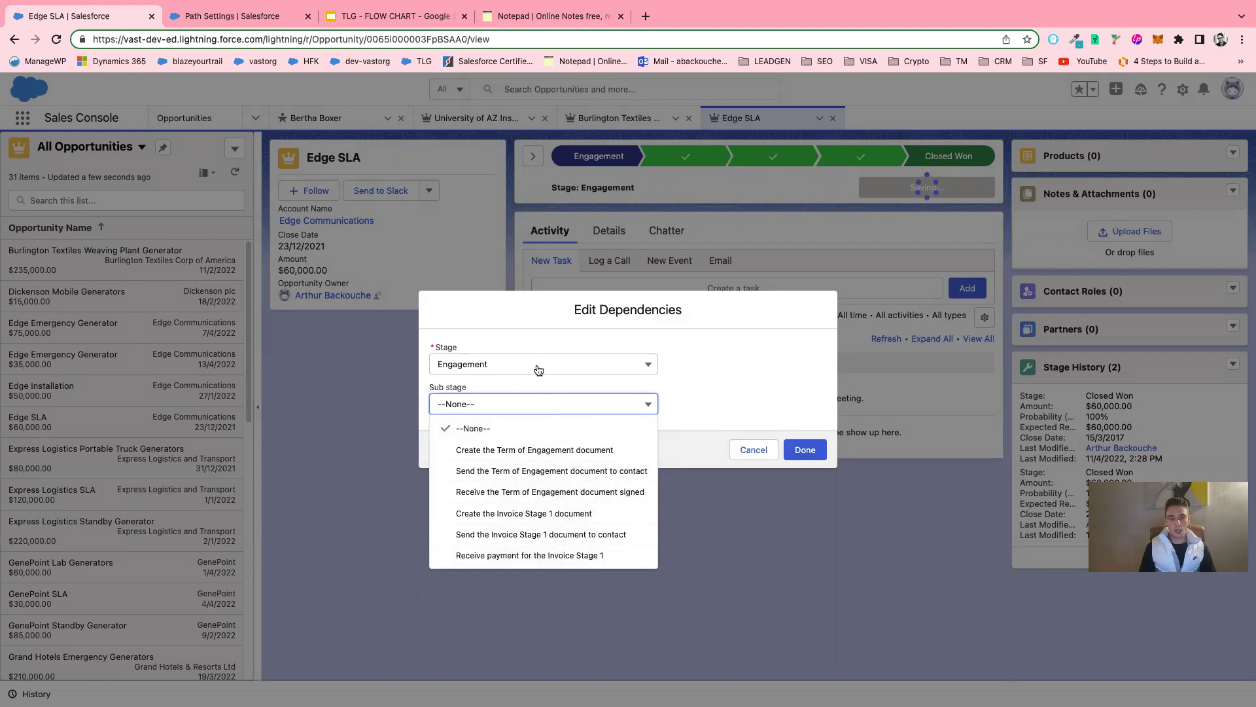
{"action": "left_click", "coordinate": [529, 449]}
{"action": "left_click", "coordinate": [786, 447]}
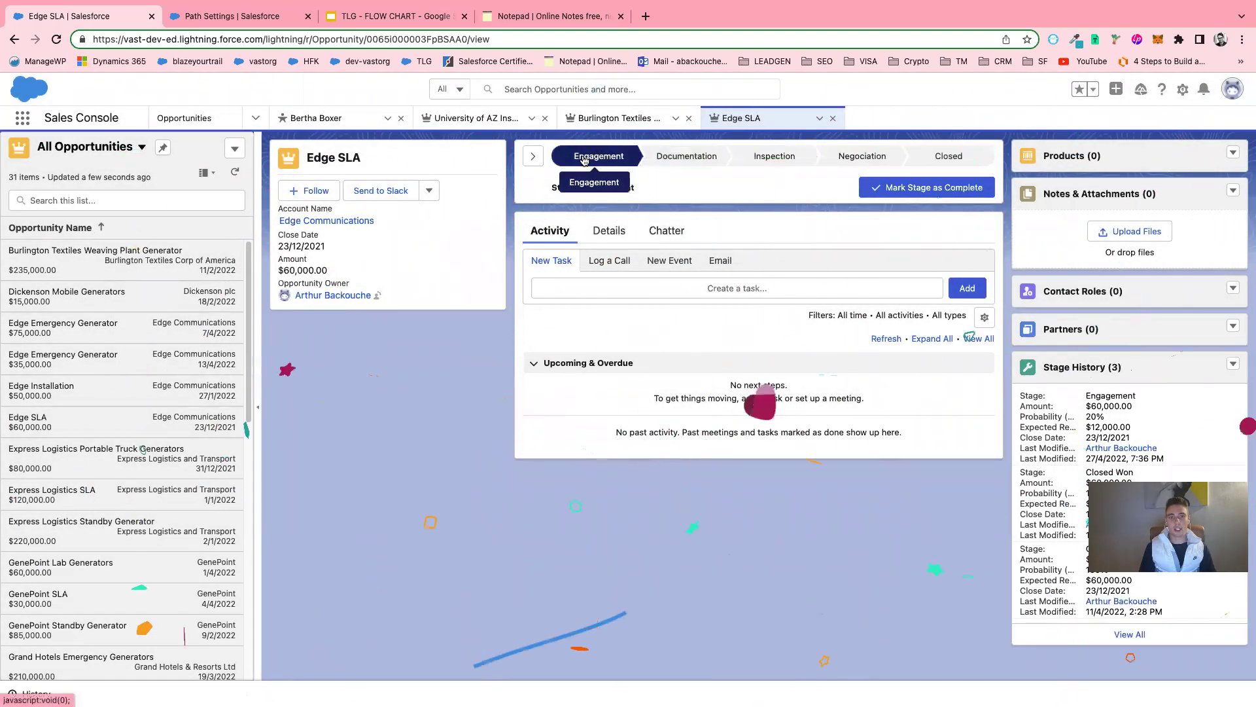
Step: Expand the path details and examine the Engagement stage's key fields and guidance for success
{"action": "left_click", "coordinate": [533, 155]}
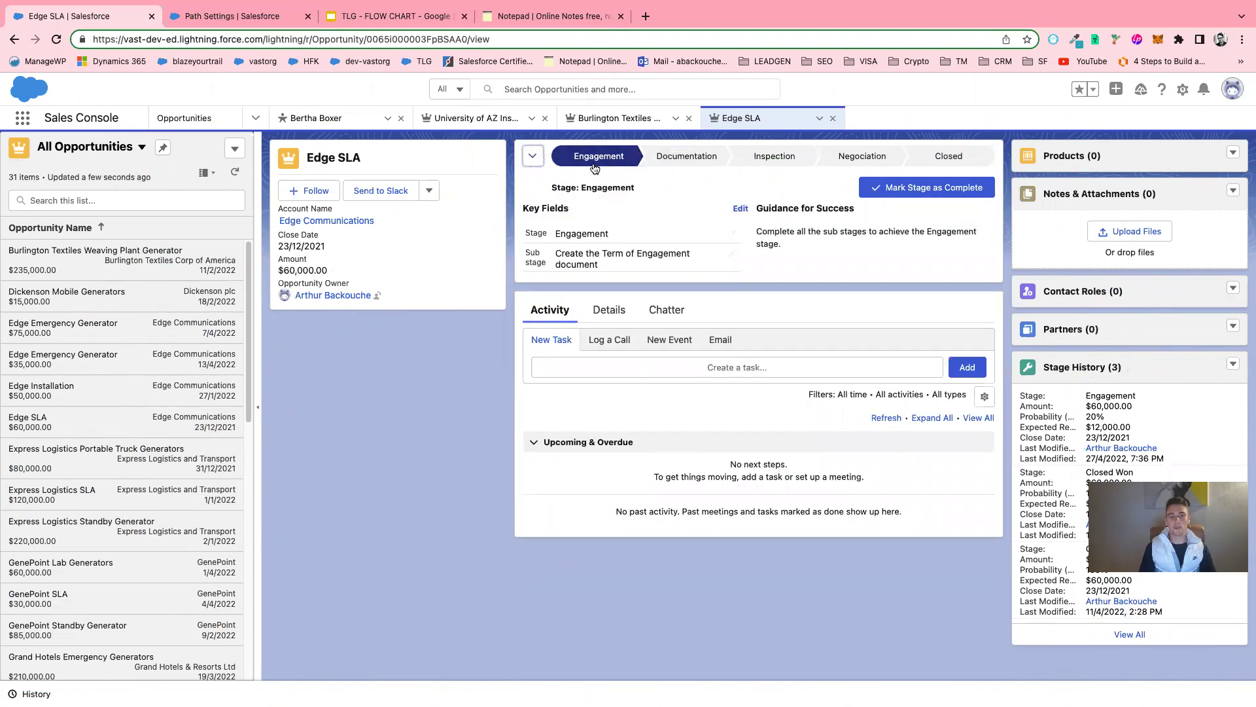
{"action": "left_click_drag", "start_coordinate": [521, 209], "coordinate": [575, 211]}
{"action": "left_click", "coordinate": [537, 210]}
Step: Advance the Sub stage through the Engagement options to "Receive payment for the Invoice Stage 1" and save
{"action": "left_click", "coordinate": [732, 253]}
{"action": "left_click", "coordinate": [697, 280]}
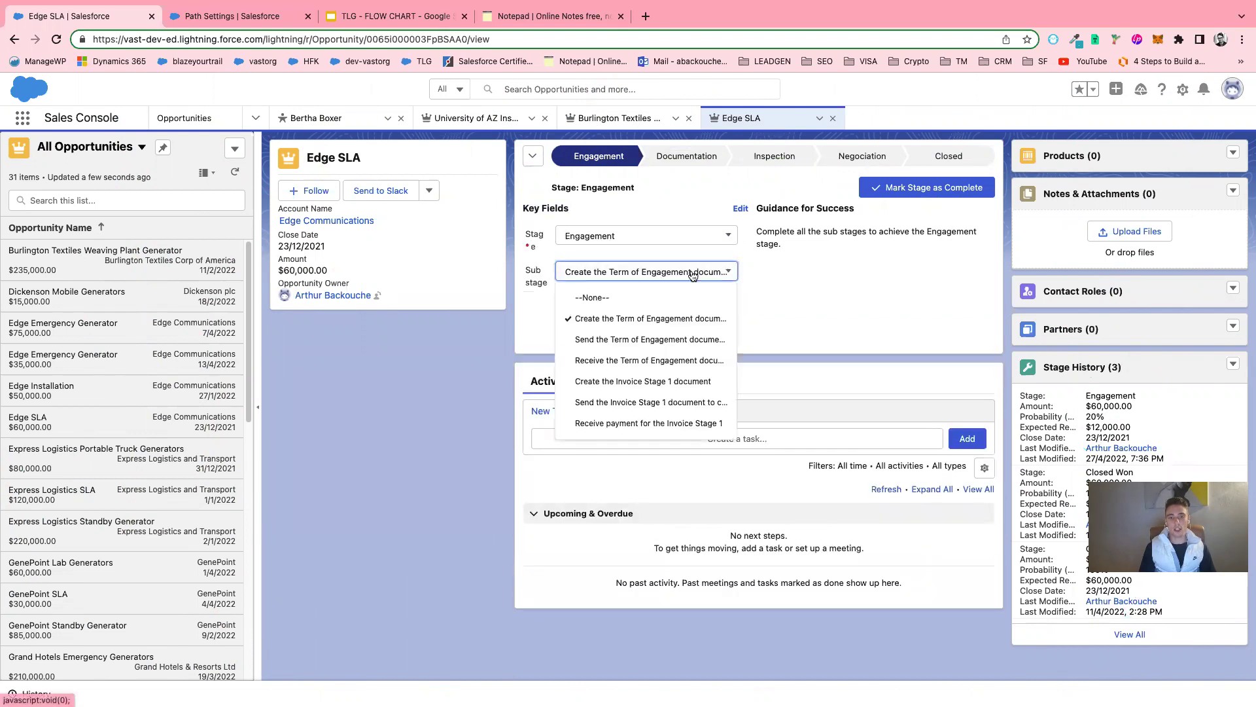
{"action": "left_click", "coordinate": [652, 337]}
{"action": "left_click", "coordinate": [713, 297]}
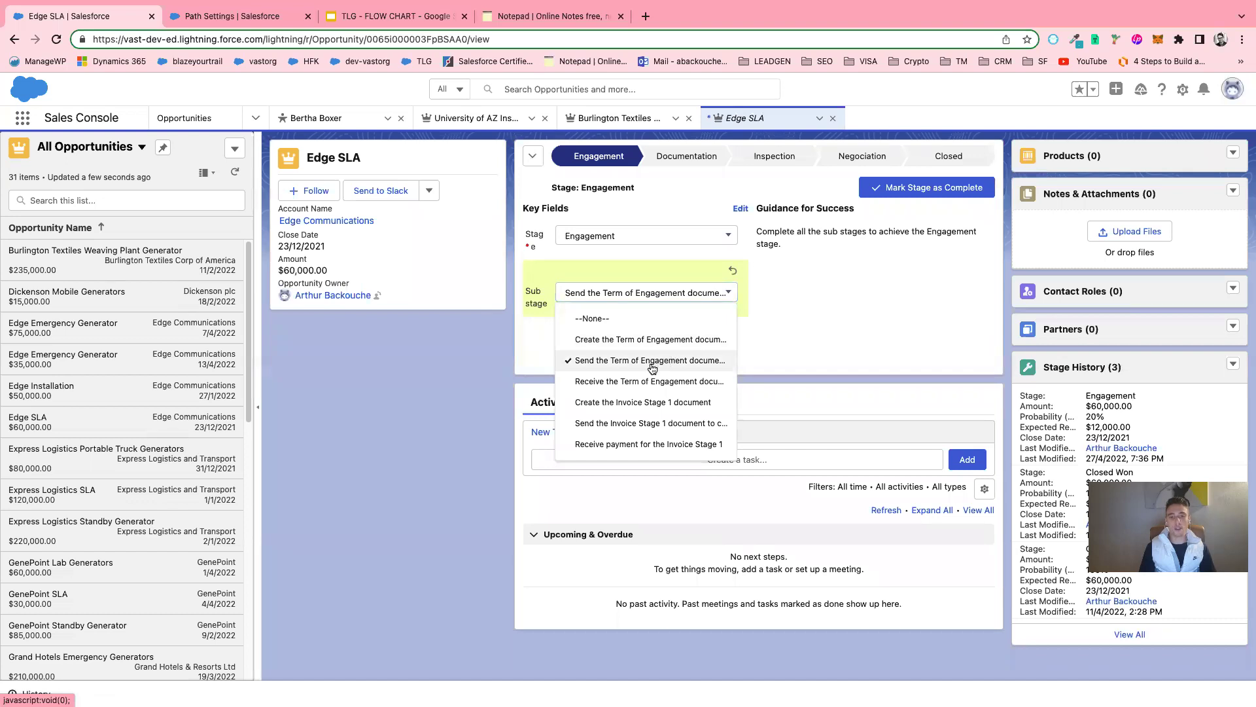
{"action": "left_click", "coordinate": [631, 380]}
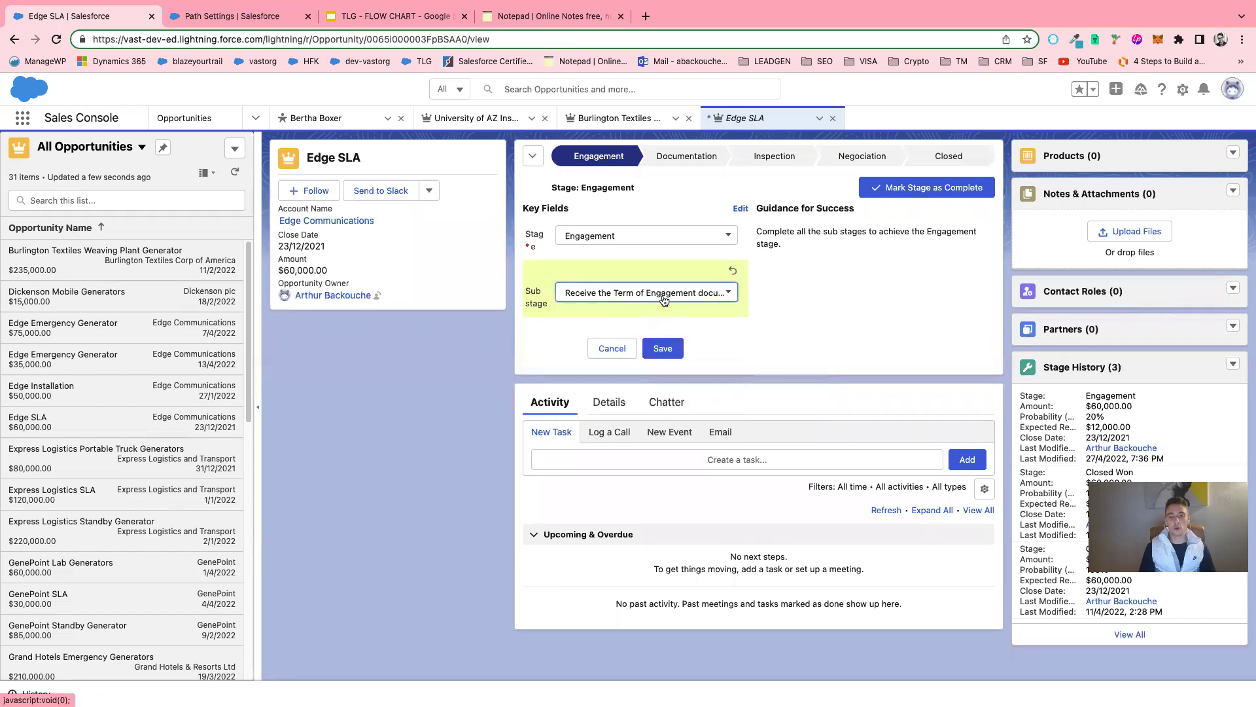
{"action": "left_click", "coordinate": [666, 297]}
{"action": "left_click", "coordinate": [637, 402]}
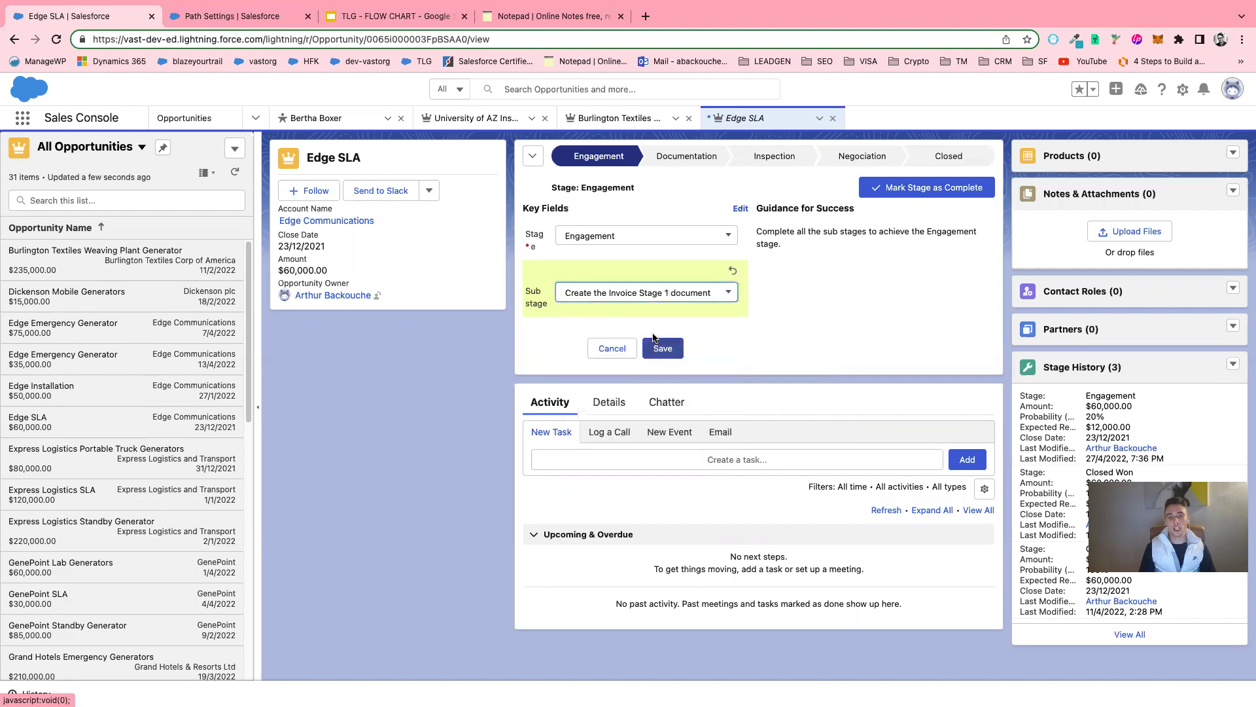
{"action": "left_click", "coordinate": [648, 292]}
{"action": "left_click", "coordinate": [649, 423]}
{"action": "left_click", "coordinate": [654, 295]}
{"action": "left_click", "coordinate": [651, 444]}
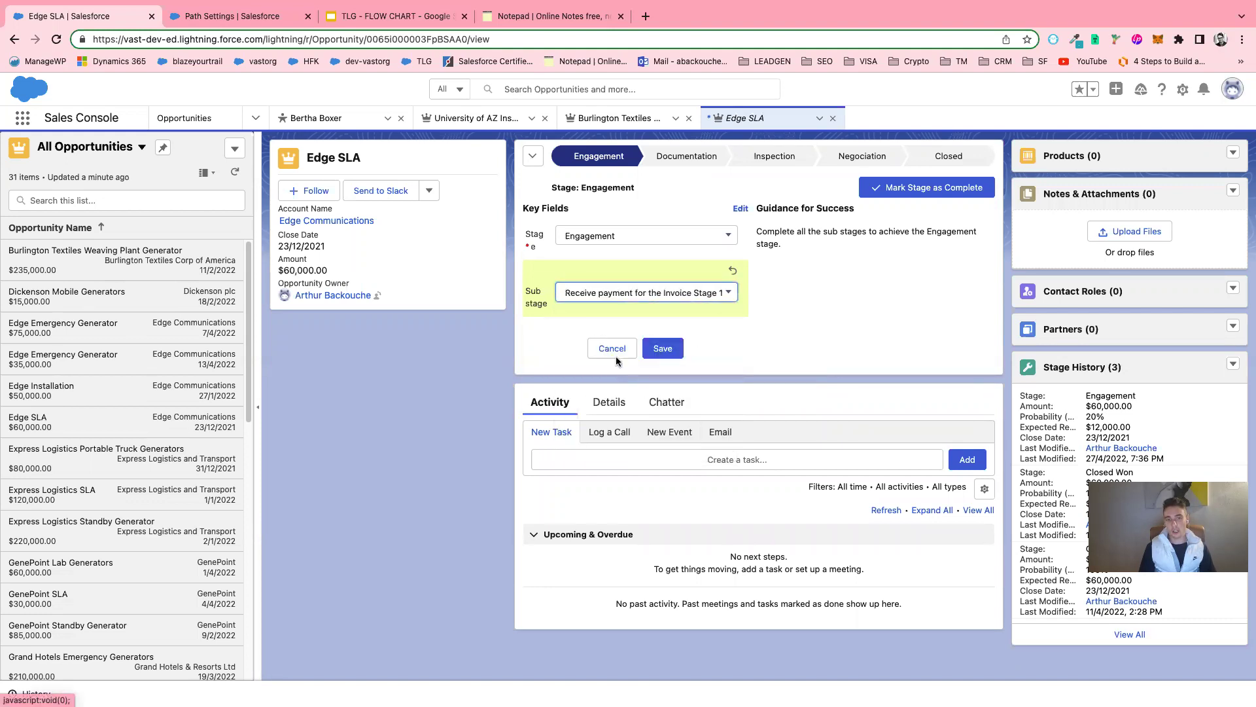
{"action": "left_click", "coordinate": [662, 349]}
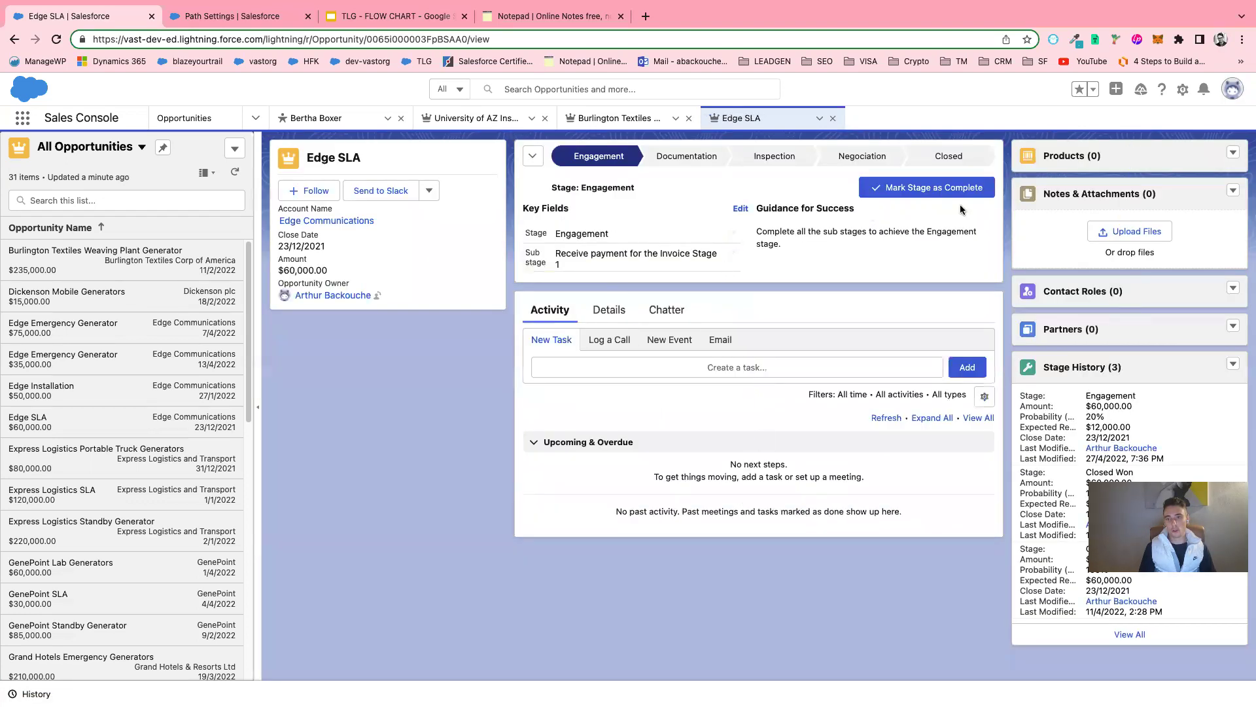
Step: Mark the Engagement stage as complete and enter Documentation with the sub stage "Create the Market Brief document"
{"action": "left_click", "coordinate": [950, 190]}
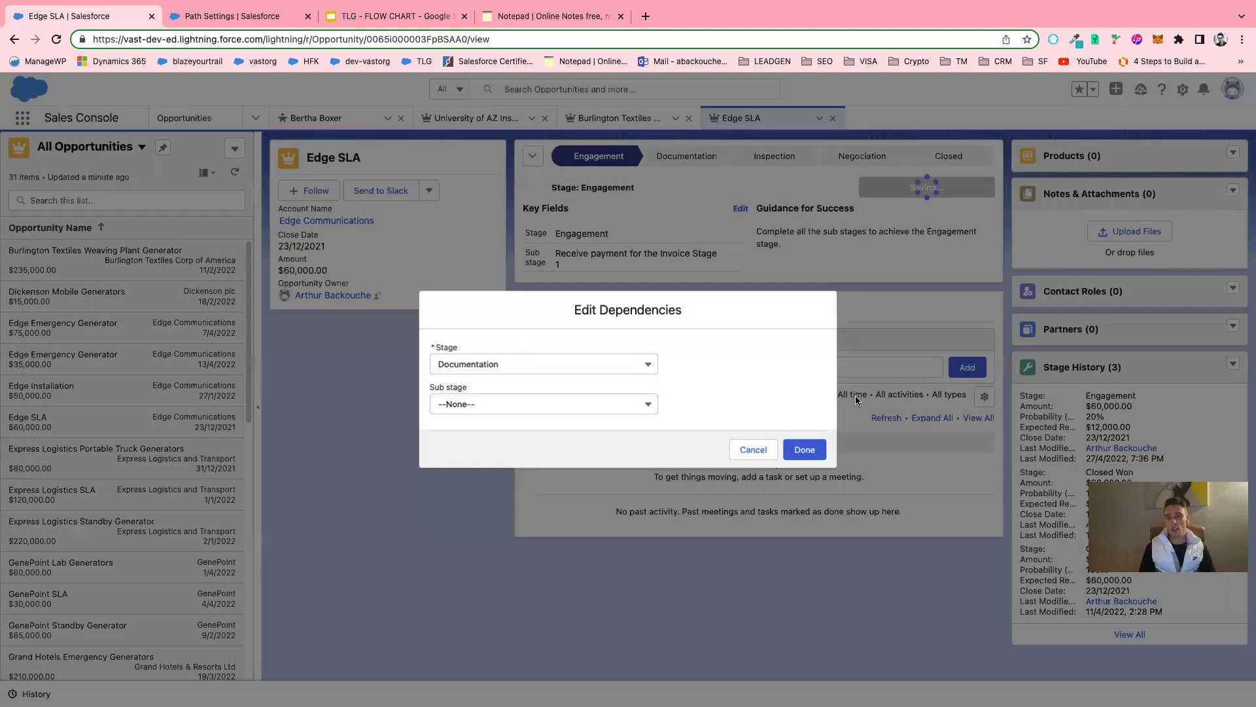
{"action": "left_click", "coordinate": [569, 406]}
{"action": "left_click", "coordinate": [575, 451]}
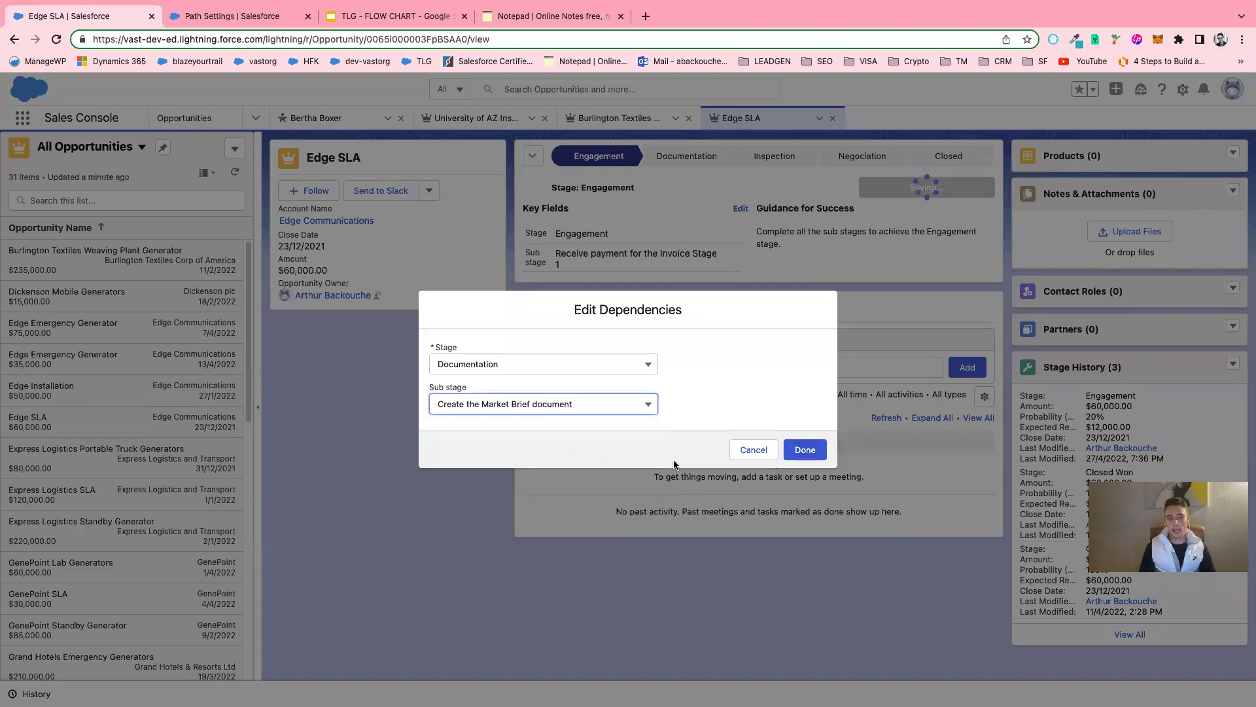
{"action": "left_click", "coordinate": [805, 450]}
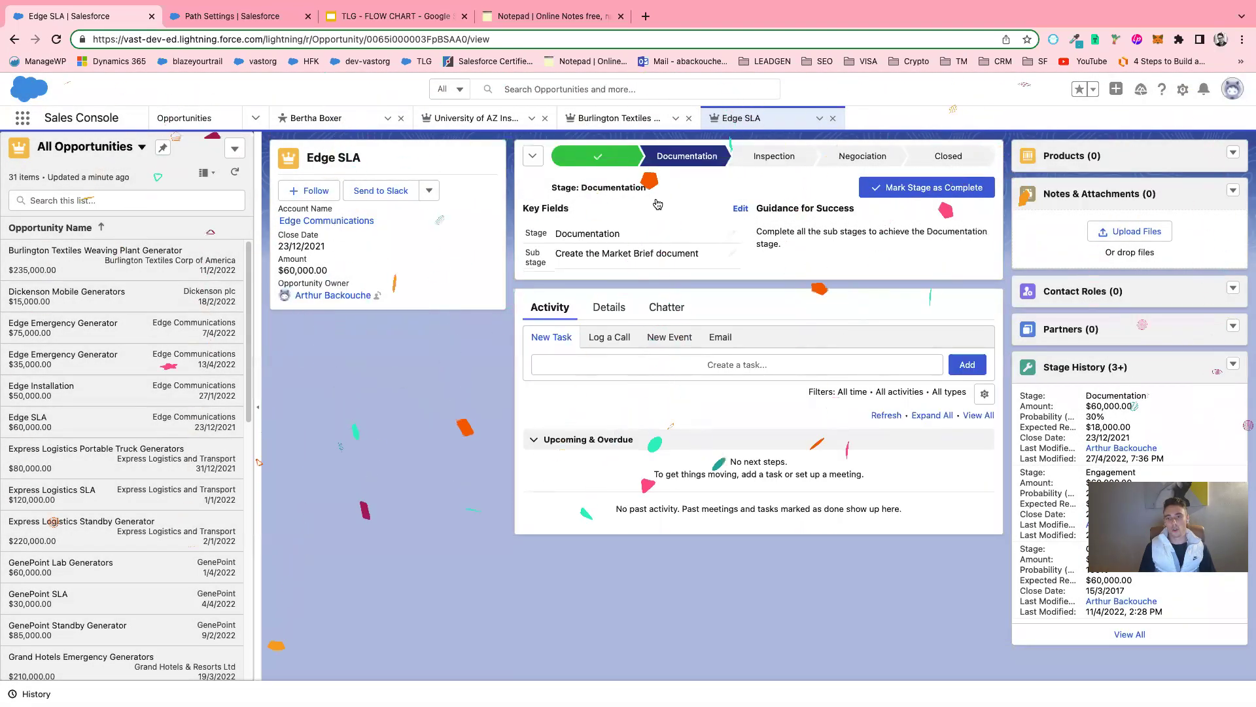
Step: Advance the Sub stage through the Documentation options to "Receive Replies From Agents" and save
{"action": "left_click", "coordinate": [733, 253]}
{"action": "left_click", "coordinate": [707, 274]}
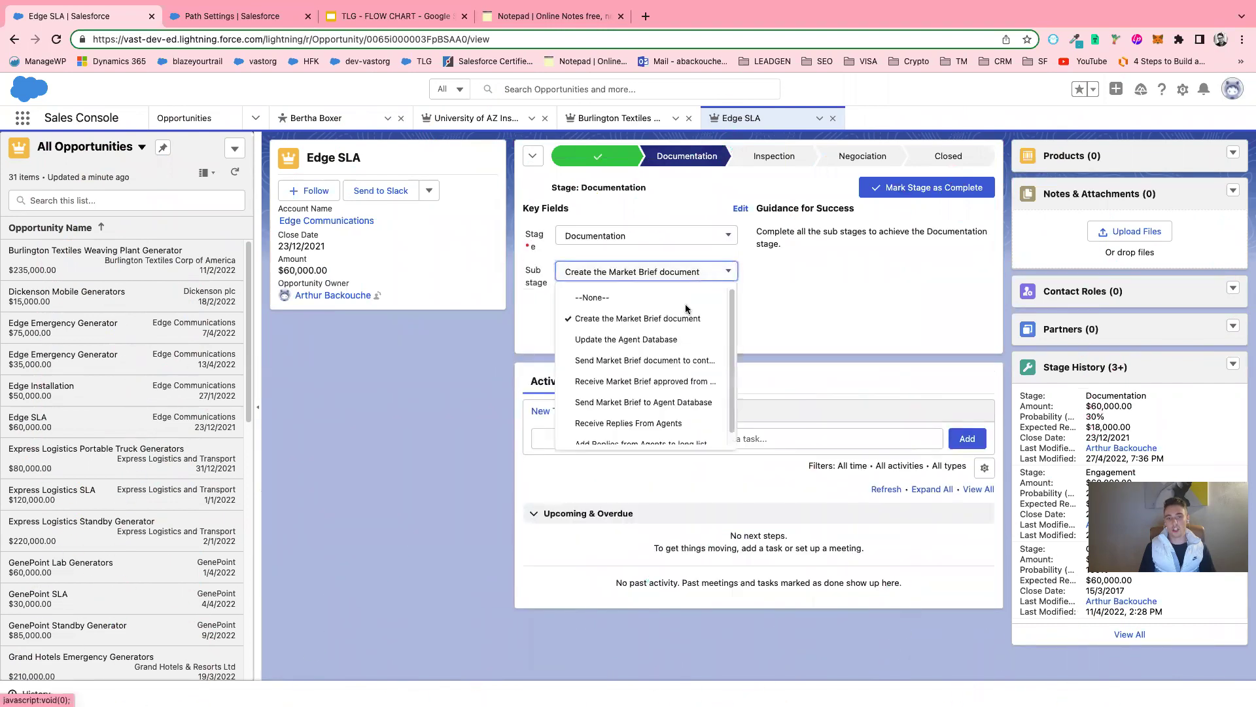
{"action": "left_click", "coordinate": [681, 334]}
{"action": "left_click", "coordinate": [693, 292]}
{"action": "left_click", "coordinate": [667, 401]}
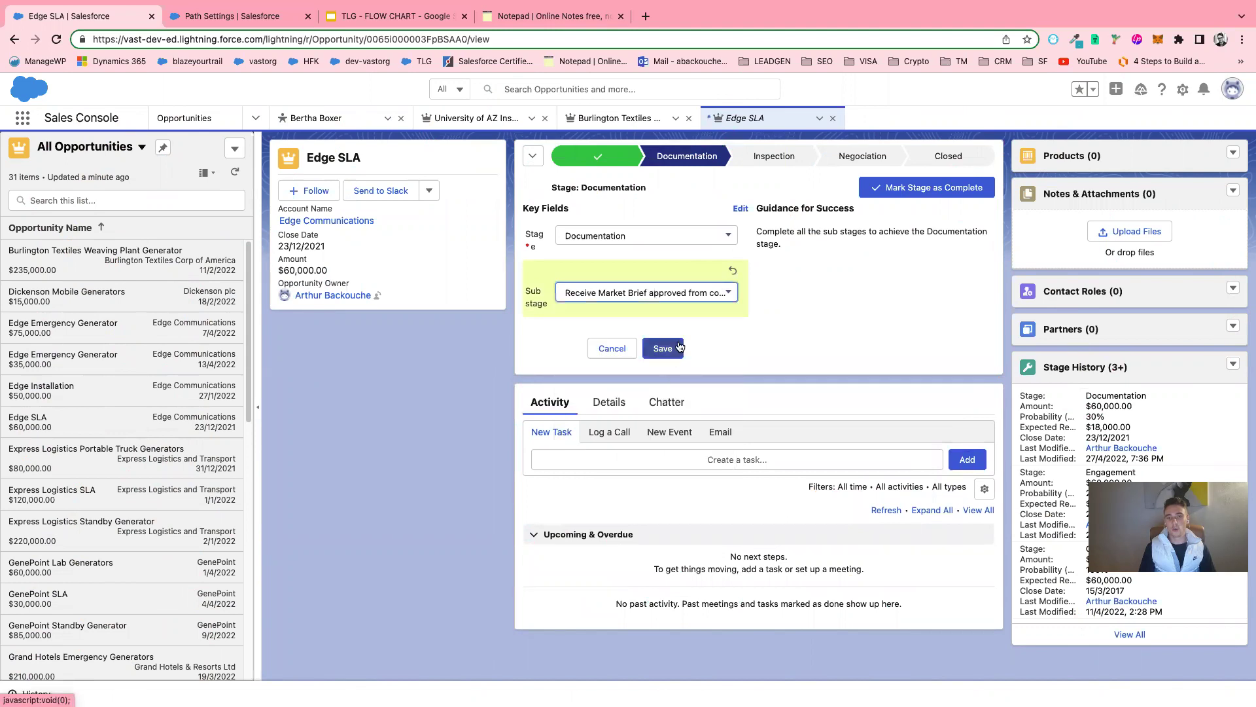
{"action": "left_click", "coordinate": [692, 294]}
{"action": "left_click", "coordinate": [665, 444]}
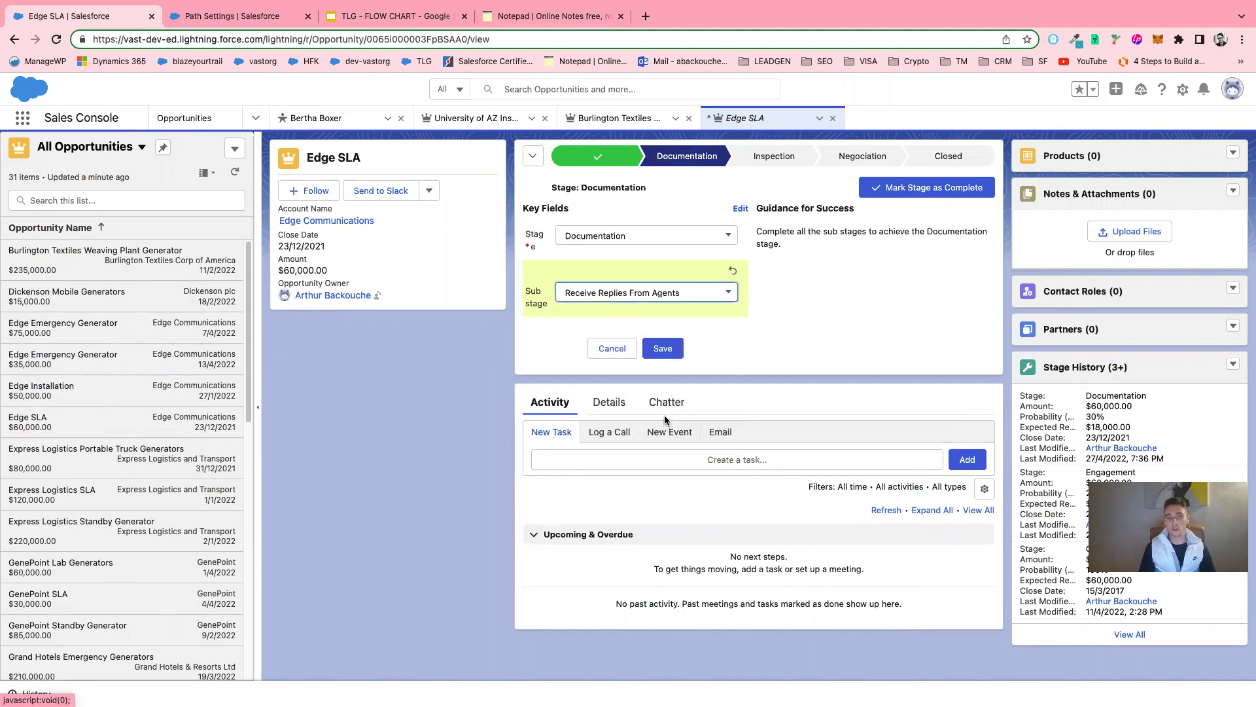
{"action": "left_click", "coordinate": [673, 348]}
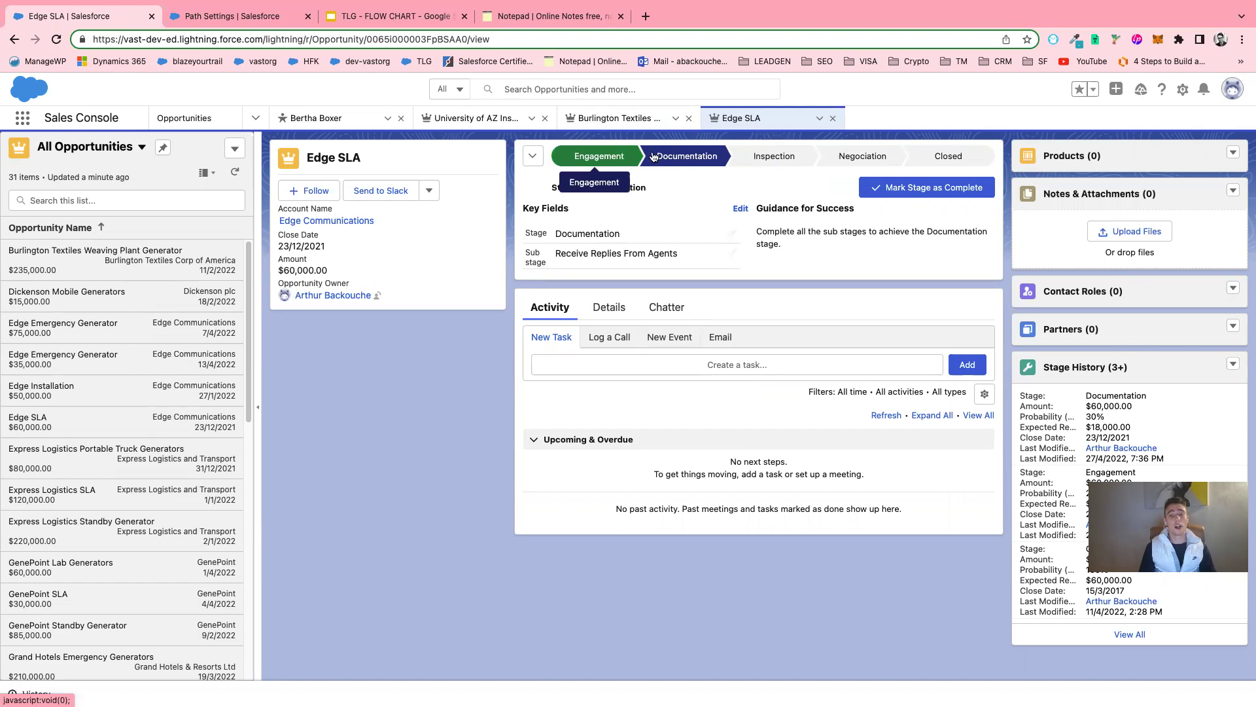
Step: Reset the Sub stage to "Create the Market Brief document", advance it one option at a time to "Receive Market Brief approved" and save
{"action": "left_click", "coordinate": [732, 255]}
{"action": "left_click", "coordinate": [687, 271]}
{"action": "left_click", "coordinate": [687, 313]}
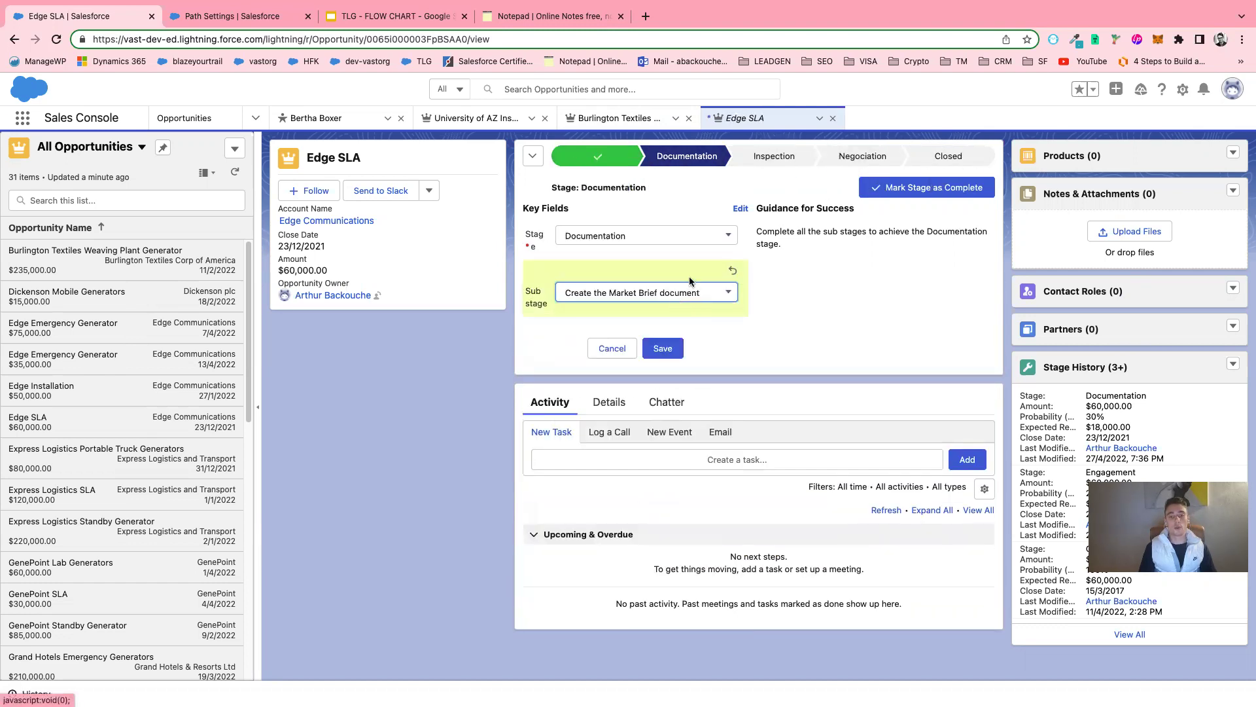
{"action": "left_click", "coordinate": [687, 292]}
{"action": "left_click", "coordinate": [667, 360]}
{"action": "left_click", "coordinate": [687, 293]}
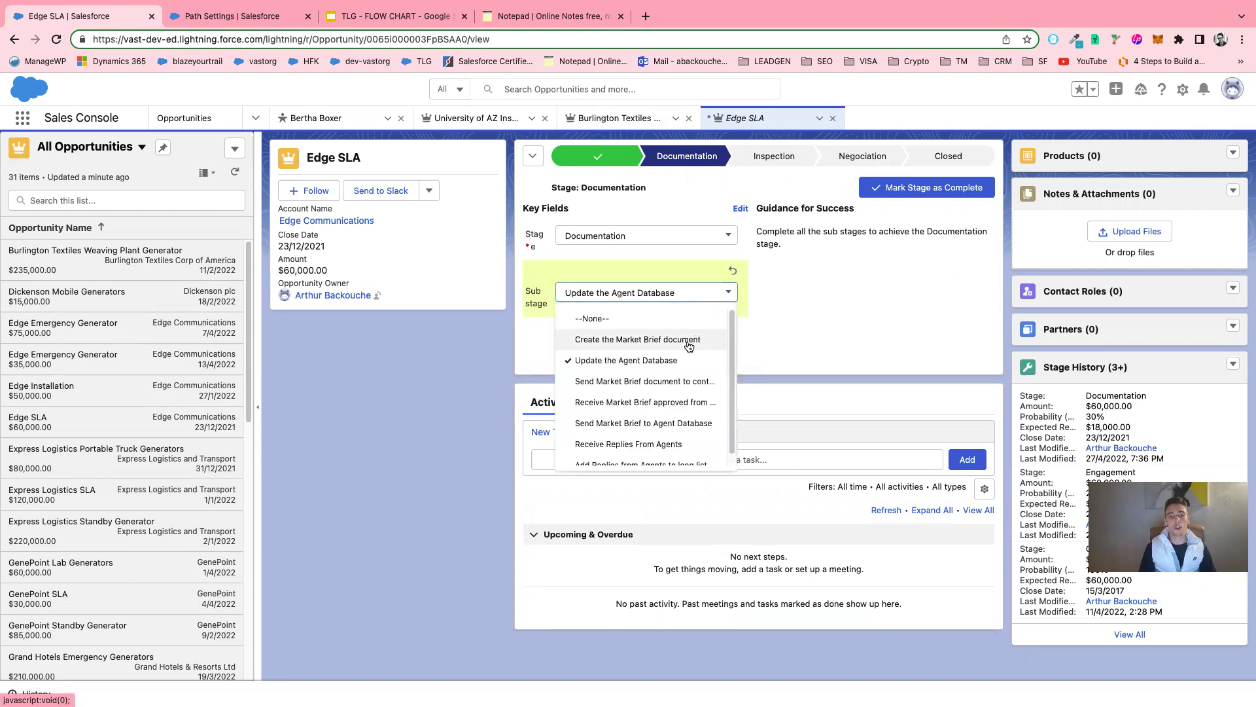
{"action": "left_click", "coordinate": [668, 382]}
{"action": "left_click", "coordinate": [681, 295]}
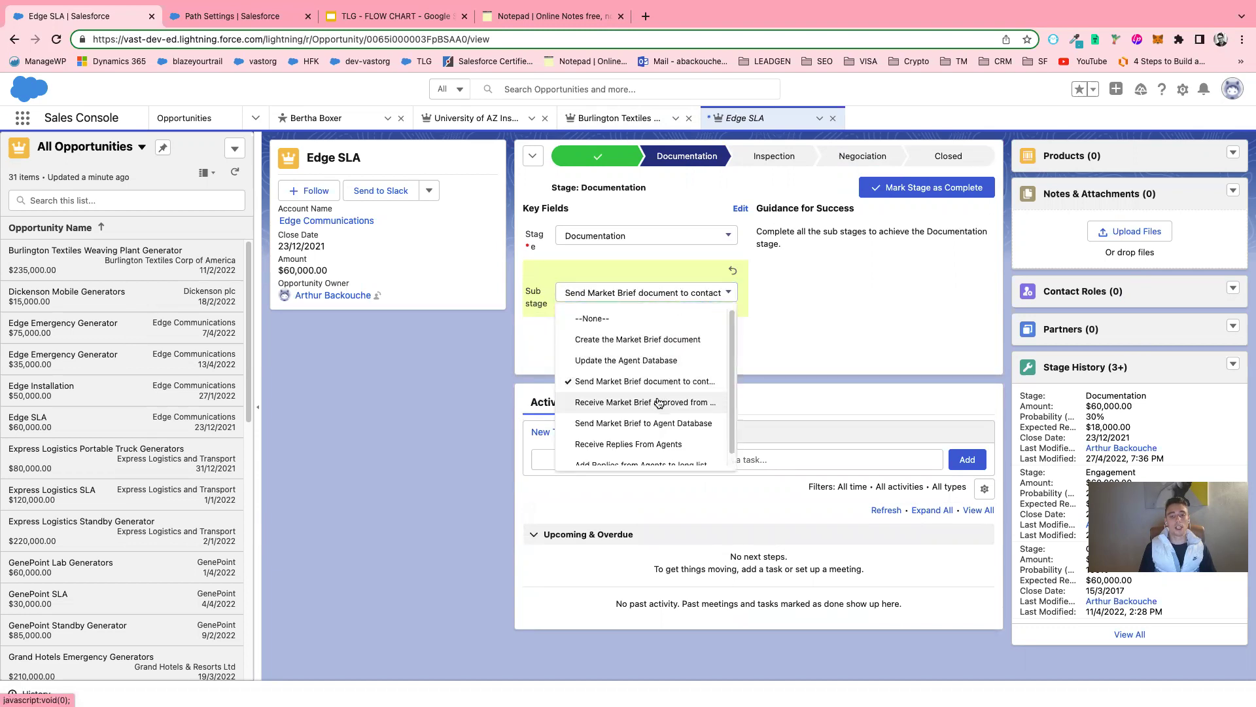
{"action": "left_click", "coordinate": [659, 402]}
{"action": "left_click", "coordinate": [662, 348]}
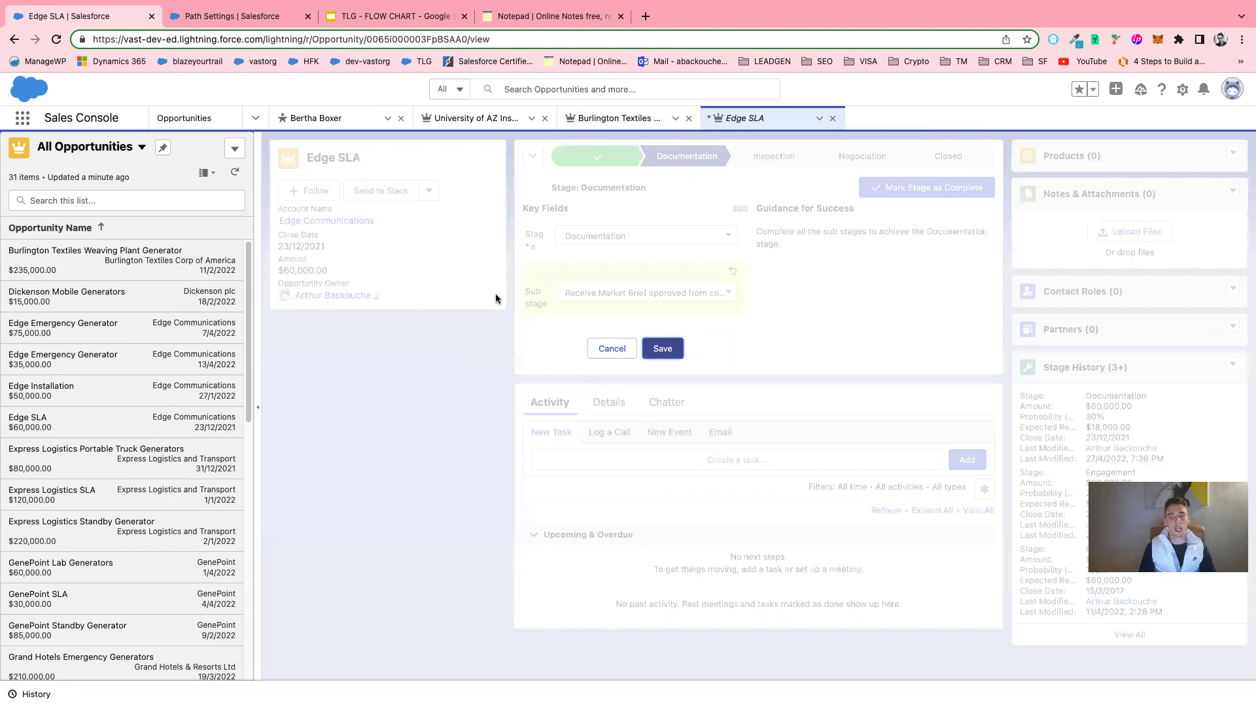